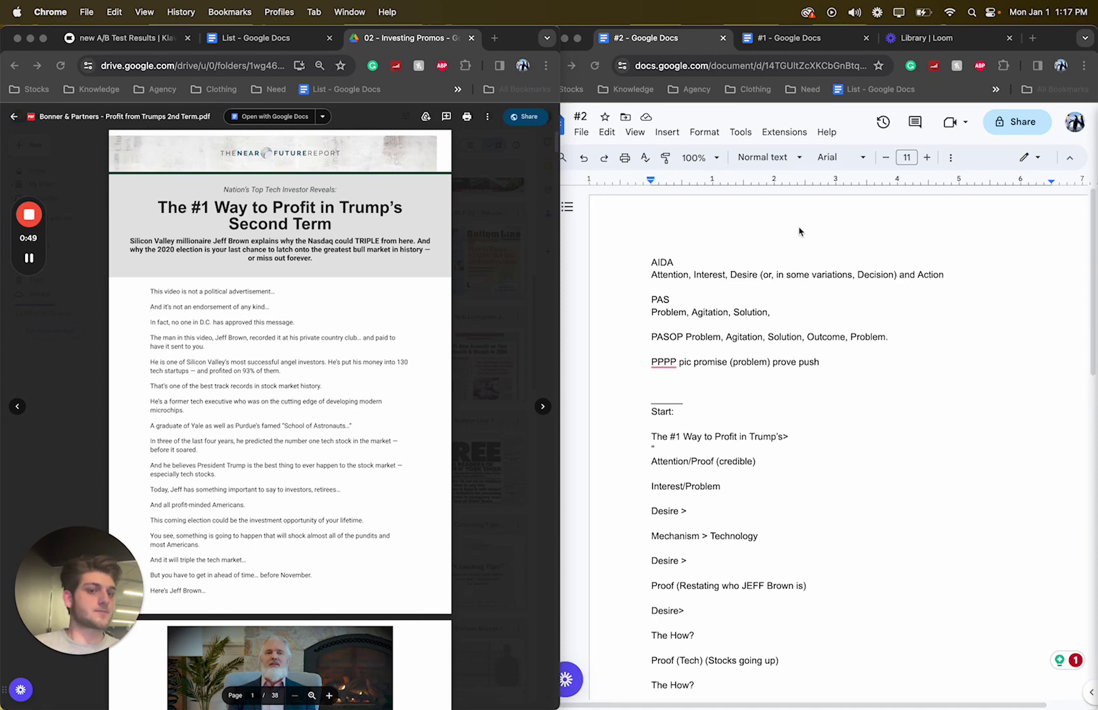
# Enlarge the promo PDF and highlight its pre-headline, headline and subheadline one after another for reading
pyautogui.click(818, 380)
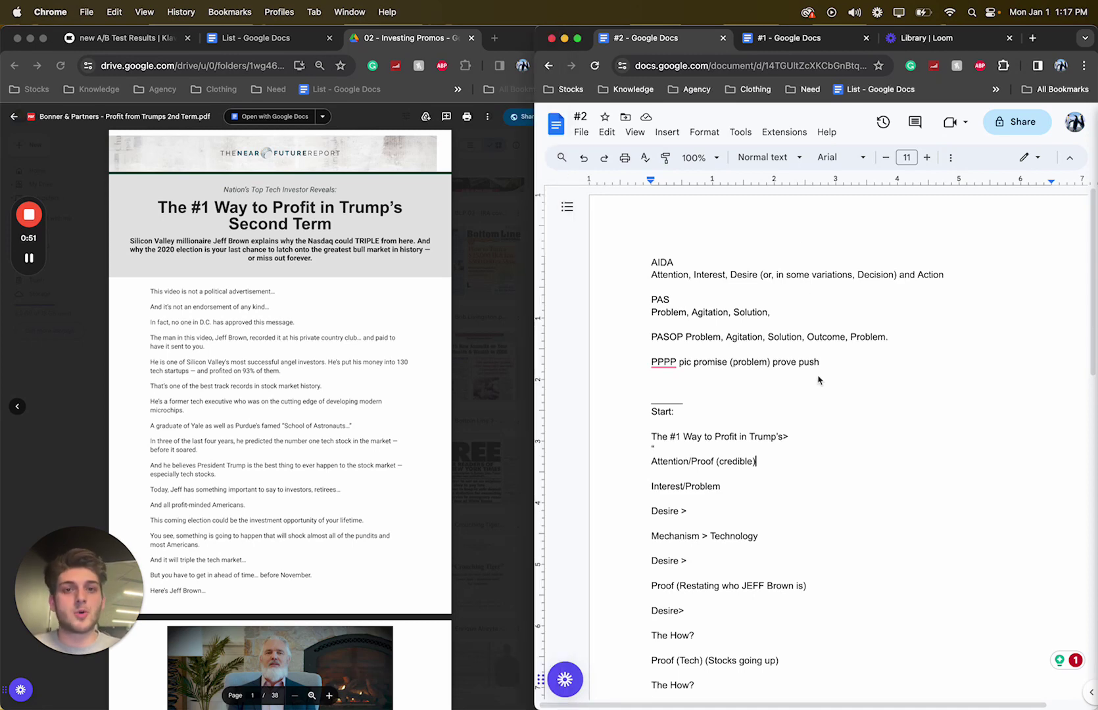
pyautogui.scroll(-2, 819, 379)
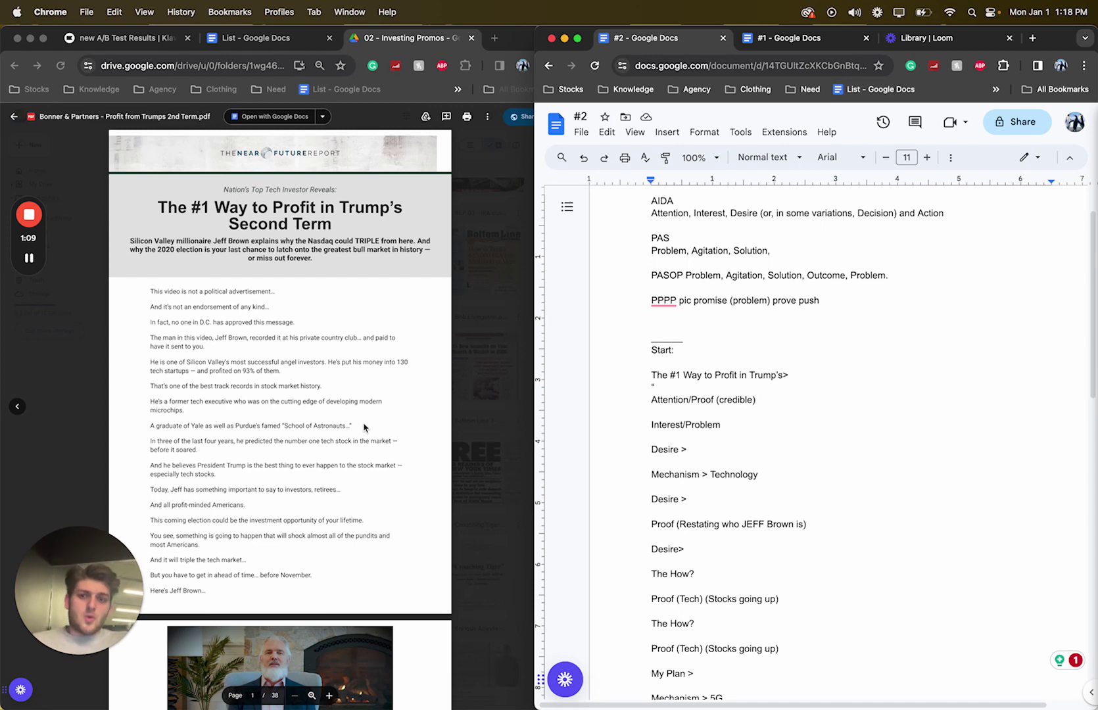
pyautogui.click(366, 428)
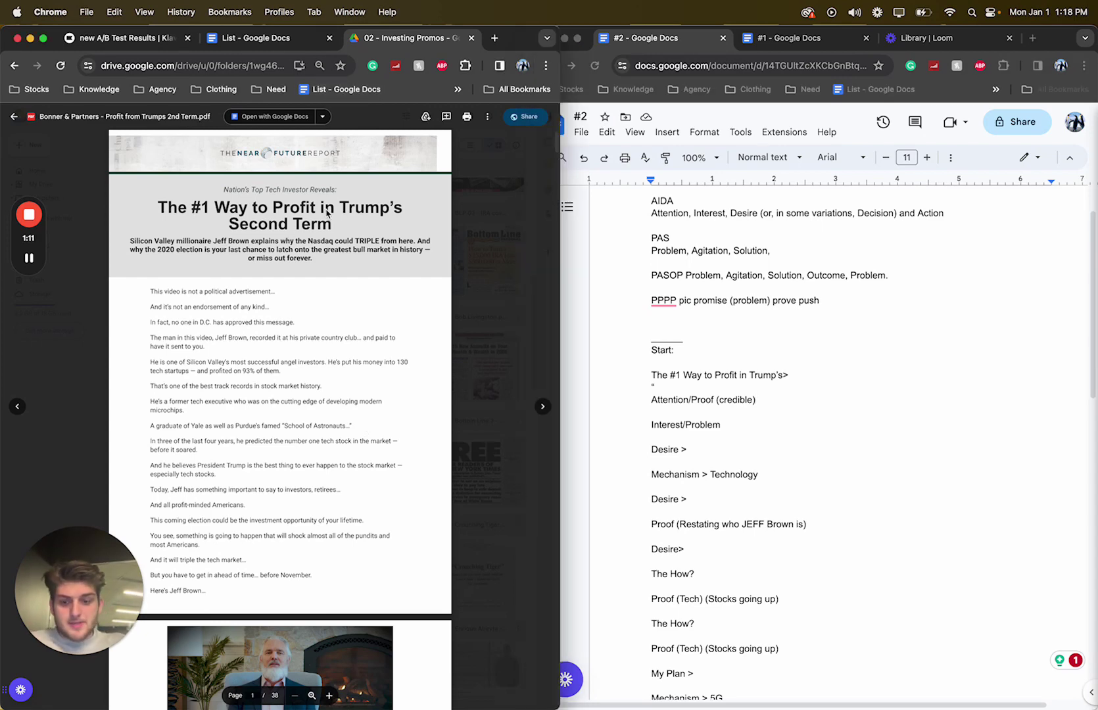
pyautogui.press('super+equal')
pyautogui.press('super+equal')
pyautogui.moveTo(195, 233); pyautogui.dragTo(367, 234)
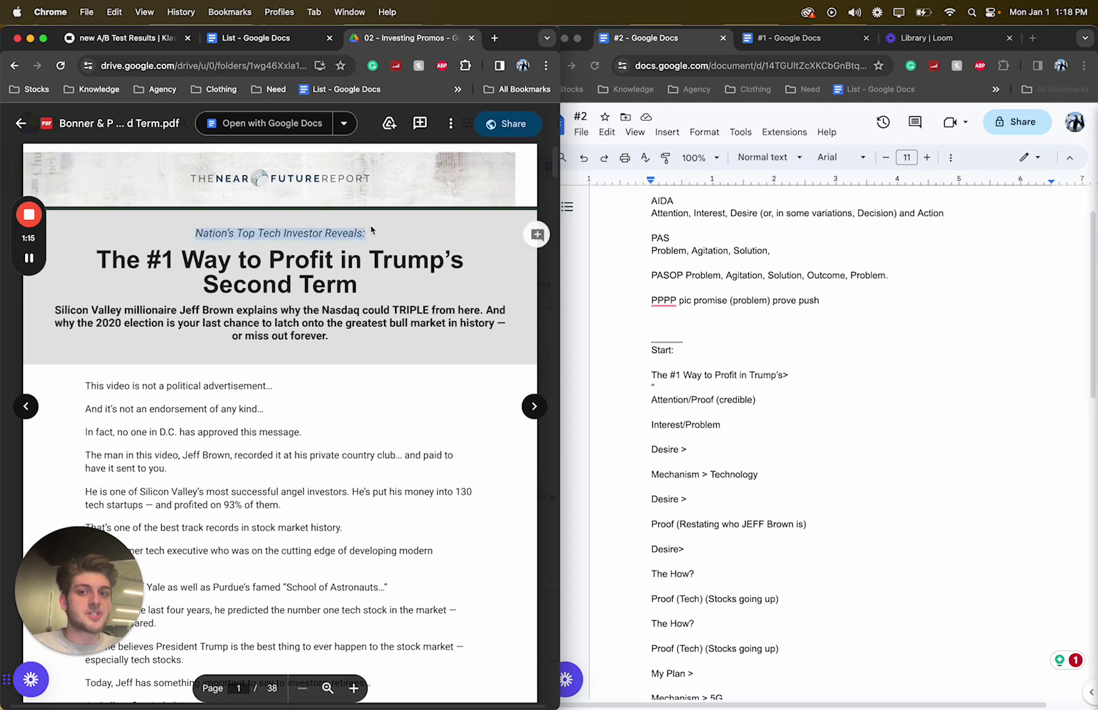
pyautogui.moveTo(97, 260); pyautogui.dragTo(403, 302)
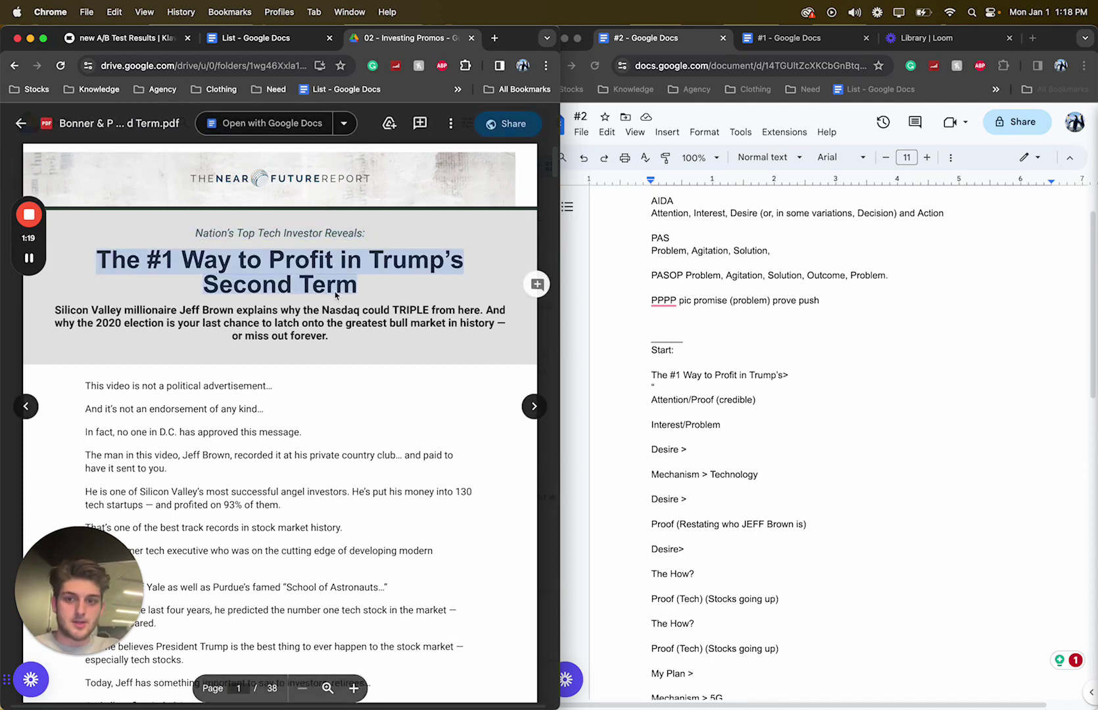
pyautogui.moveTo(54, 310); pyautogui.dragTo(302, 361)
# Reread the PDF's title block, highlighting "Nation's Top Tech Investor Reveals:" and "The #1 Way to Profit in Trump's Second Term"
pyautogui.click(197, 237)
pyautogui.moveTo(196, 236); pyautogui.dragTo(383, 234)
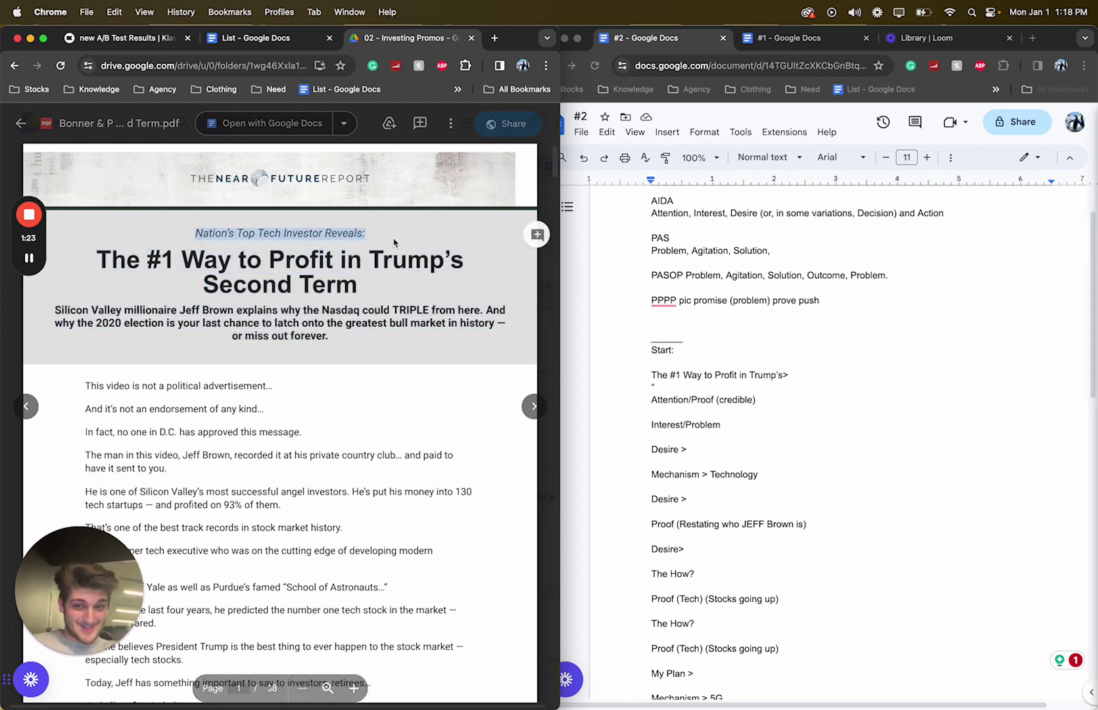
pyautogui.moveTo(87, 258); pyautogui.dragTo(360, 286)
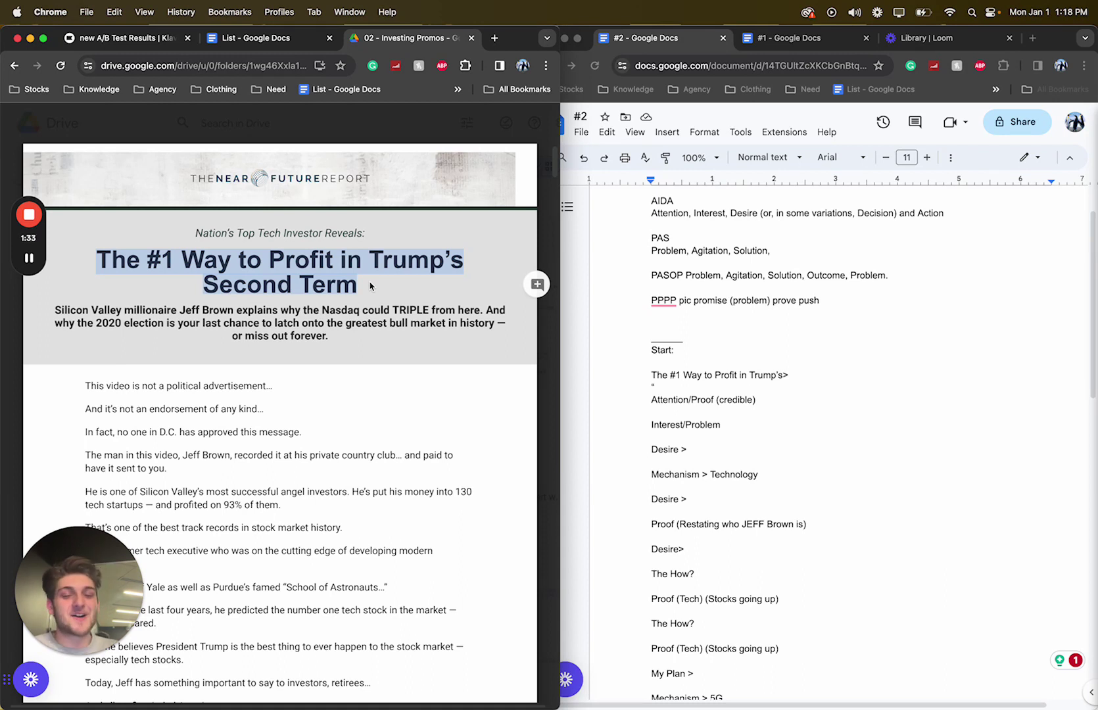
pyautogui.moveTo(99, 315); pyautogui.dragTo(442, 316)
pyautogui.click(442, 320)
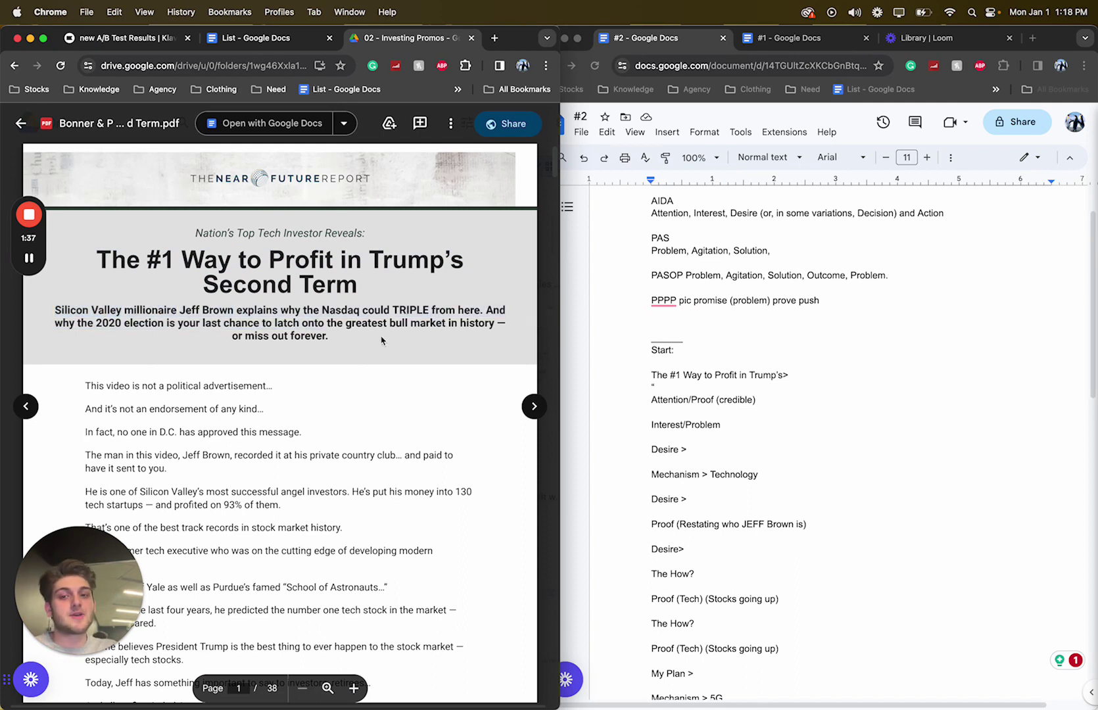
pyautogui.moveTo(192, 235); pyautogui.dragTo(407, 233)
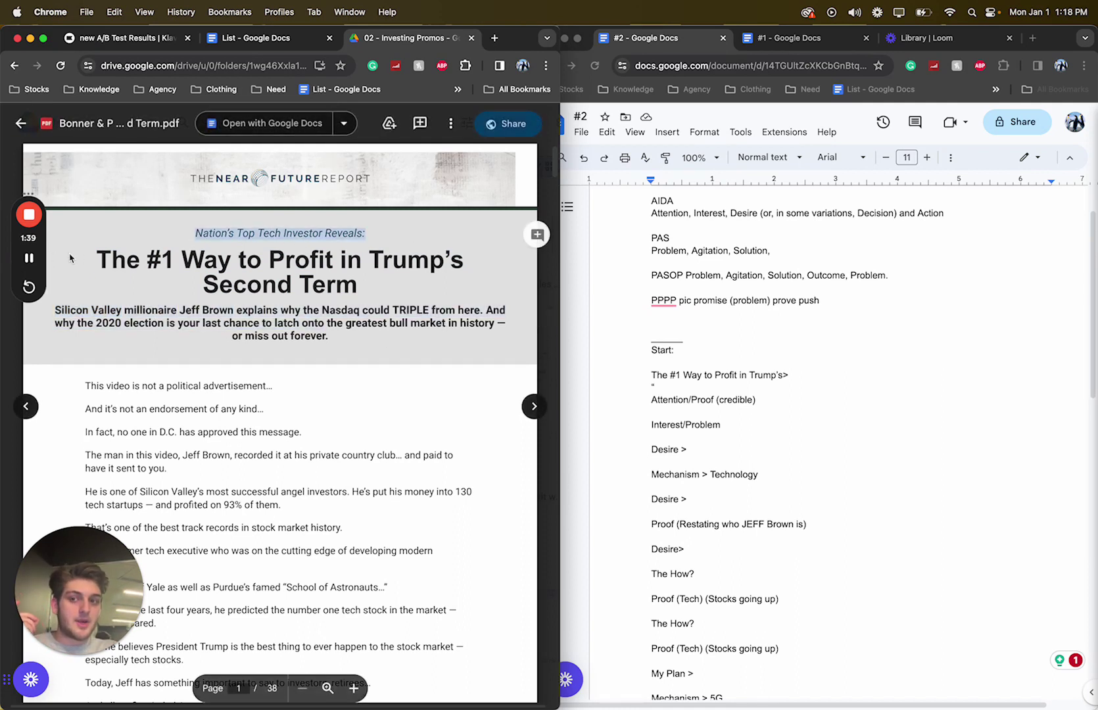
pyautogui.moveTo(88, 256); pyautogui.dragTo(404, 293)
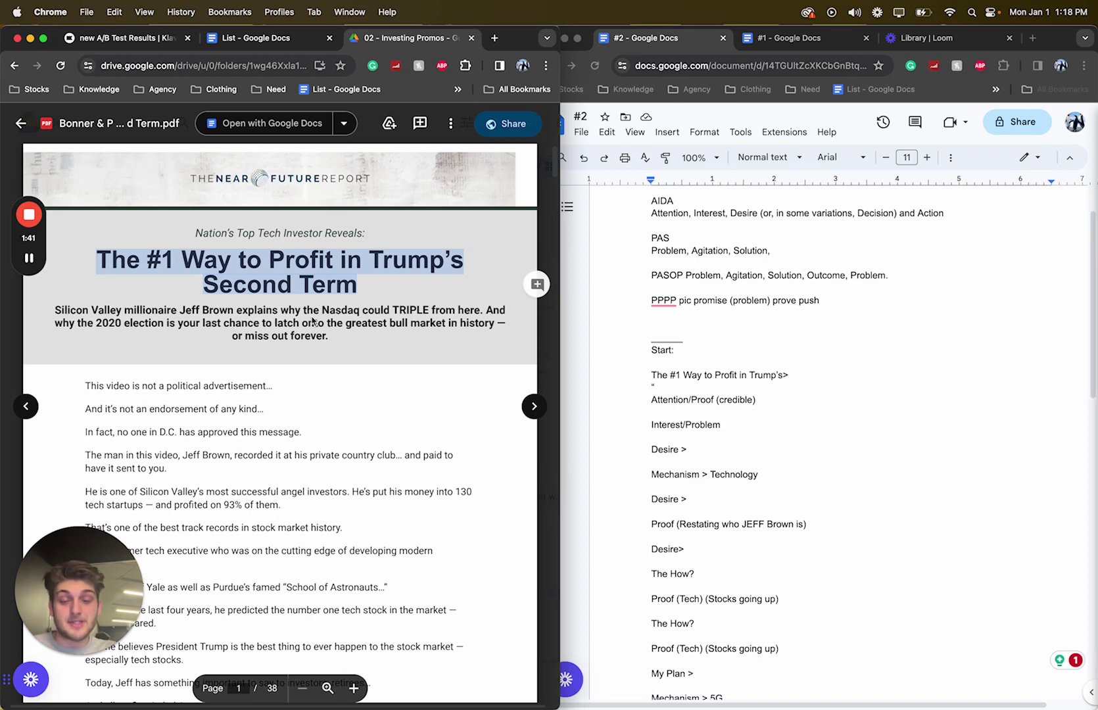
pyautogui.click(268, 324)
# Examine the disclaimer lines opening the PDF's body text, highlighting "it's not an endorsement of any kind…"
pyautogui.scroll(-3, 265, 322)
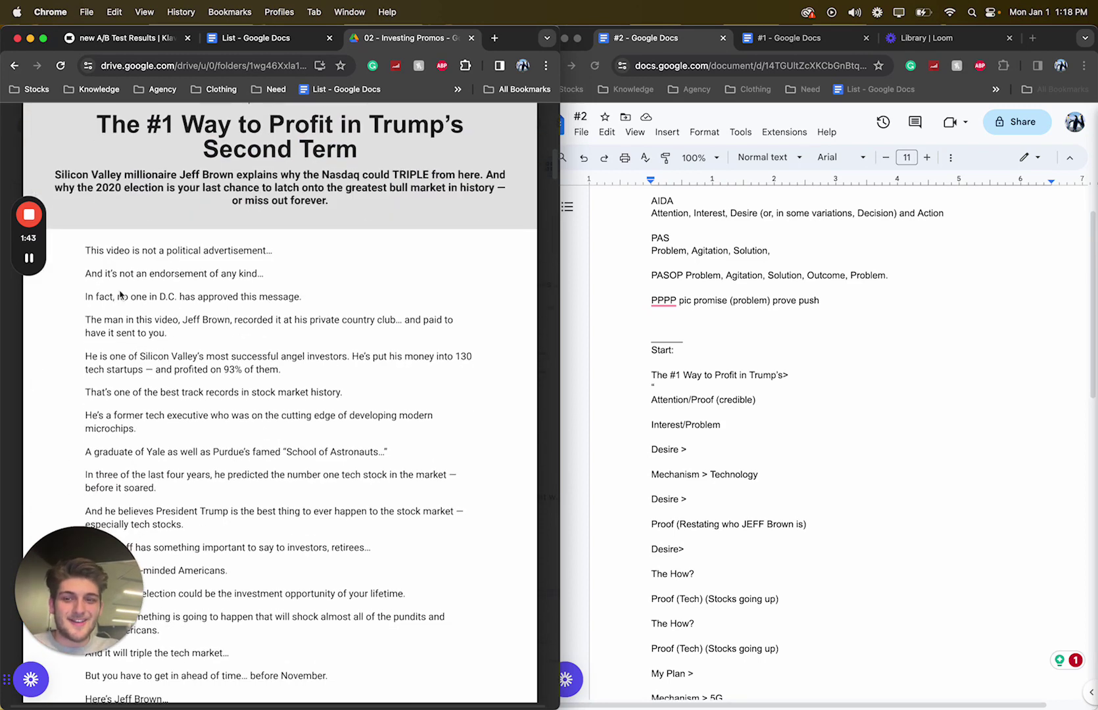
pyautogui.moveTo(85, 251); pyautogui.dragTo(201, 363)
pyautogui.scroll(-2, 197, 355)
pyautogui.scroll(-1, 201, 362)
pyautogui.moveTo(150, 183); pyautogui.dragTo(304, 184)
pyautogui.click(259, 283)
pyautogui.scroll(1, 221, 269)
pyautogui.scroll(1, 220, 270)
pyautogui.moveTo(105, 211); pyautogui.dragTo(263, 210)
pyautogui.scroll(-1, 263, 210)
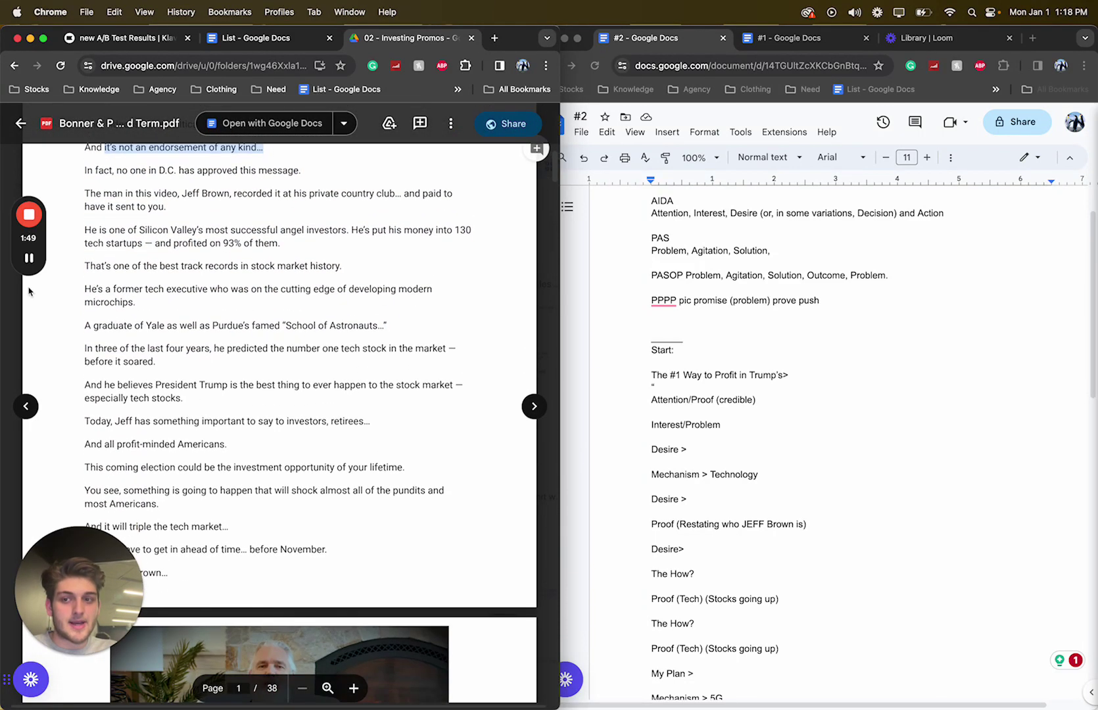
# Reduce the PDF's zoom and highlight the whole introductory text on its first page
pyautogui.moveTo(80, 209); pyautogui.dragTo(149, 287)
pyautogui.press('super+minus')
pyautogui.press('super+minus')
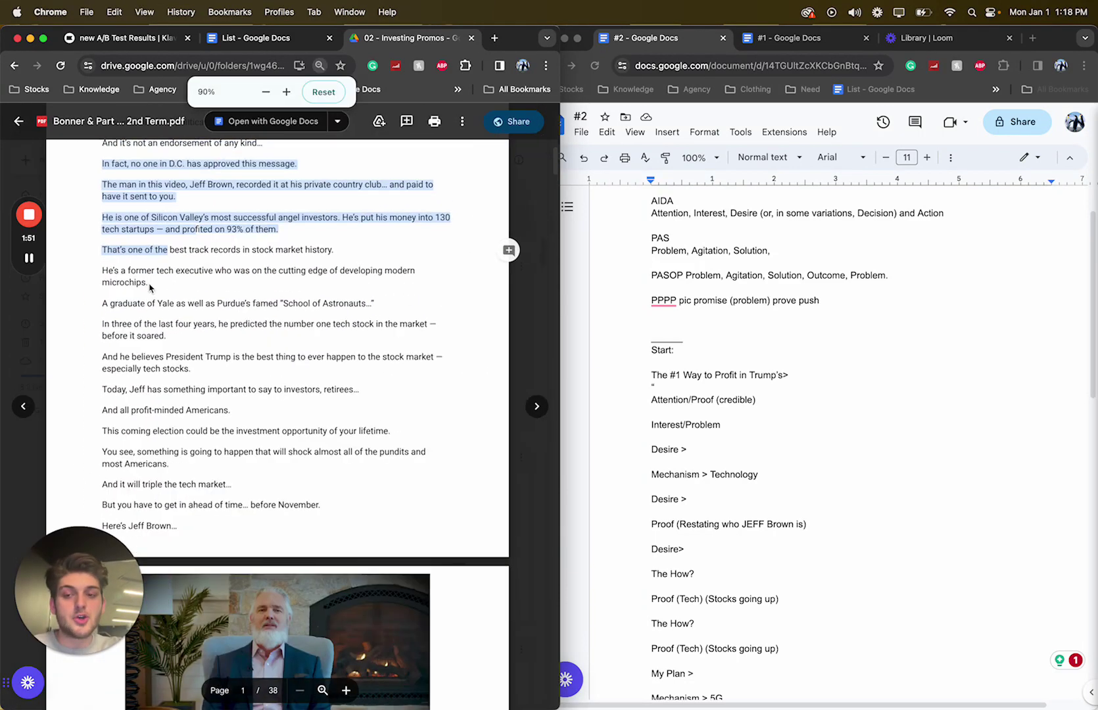
pyautogui.scroll(5, 150, 287)
pyautogui.click(151, 290)
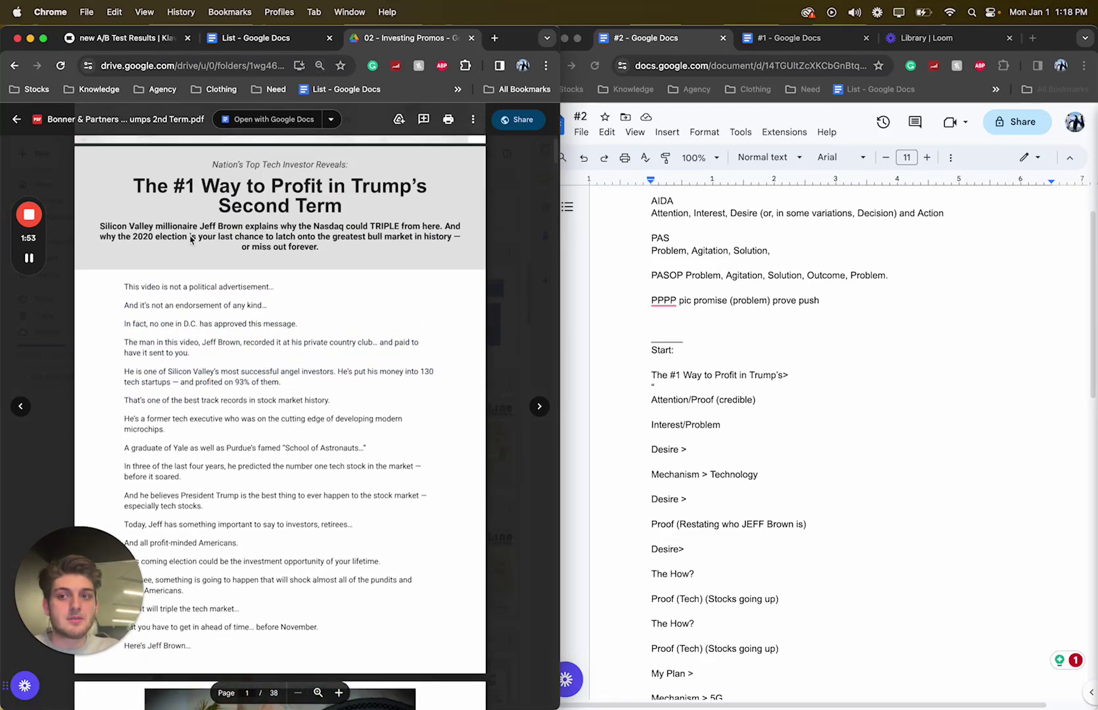
pyautogui.moveTo(156, 226); pyautogui.dragTo(245, 226)
pyautogui.scroll(-2, 255, 350)
pyautogui.press('super+a')
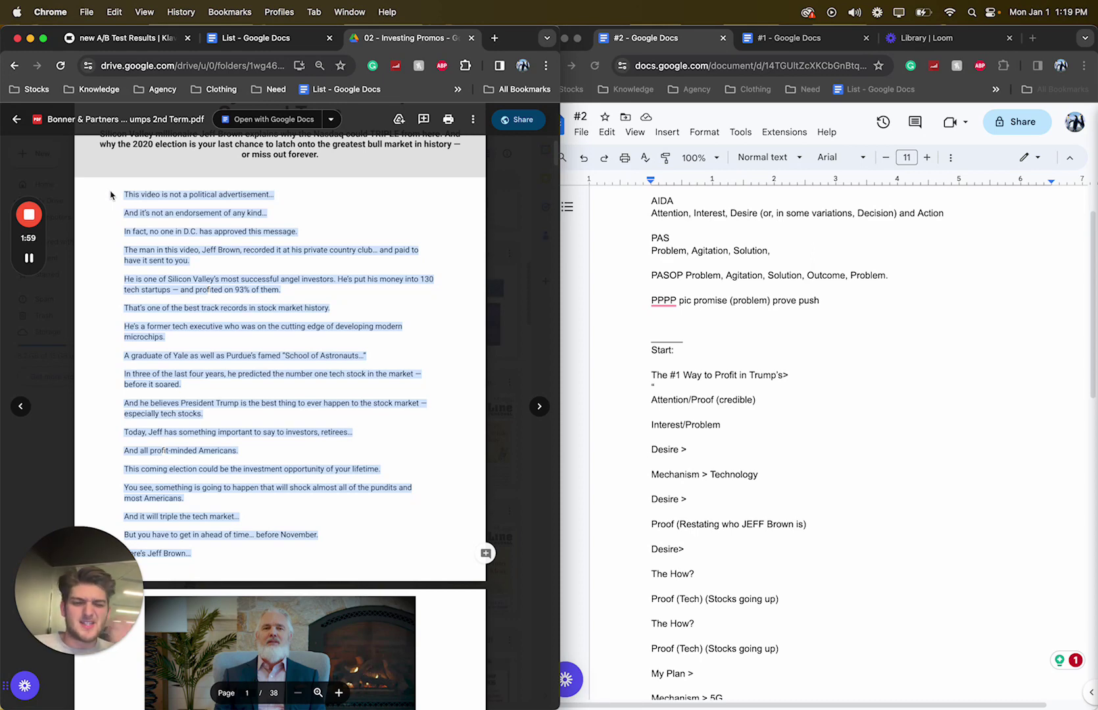
# Compare "Attention/Proof (credible)" in the #2 outline with the PDF's credential lines, highlighting "He's a former tech executive" and "one of the best track records"
pyautogui.click(721, 459)
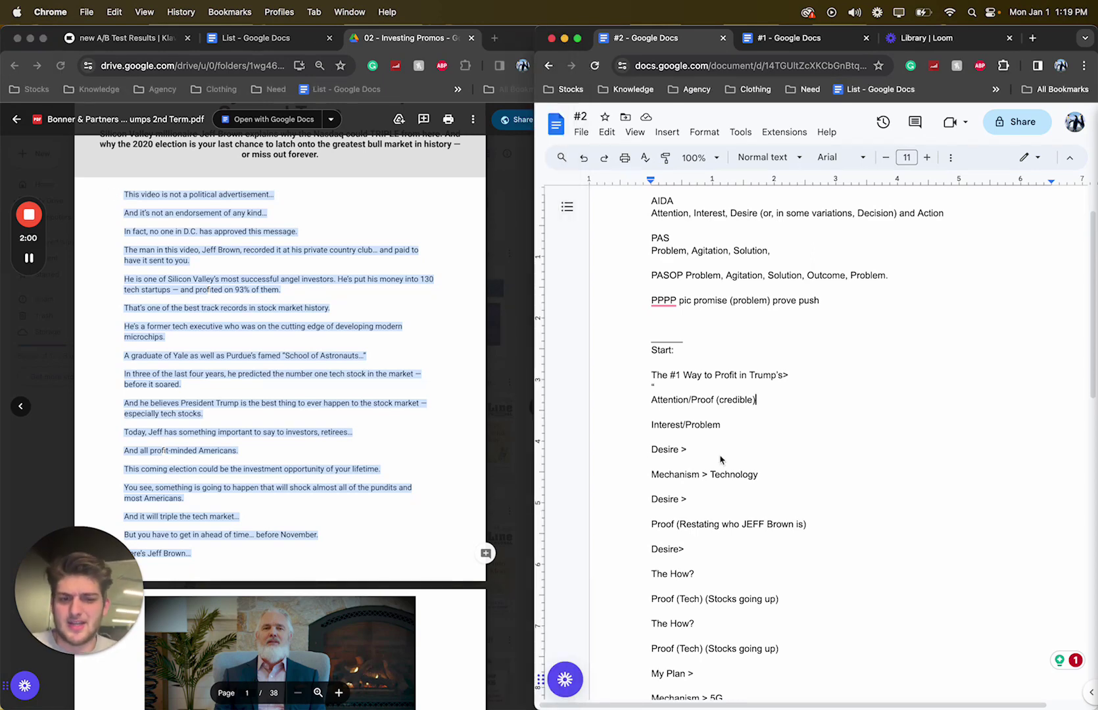
pyautogui.tripleClick(648, 403)
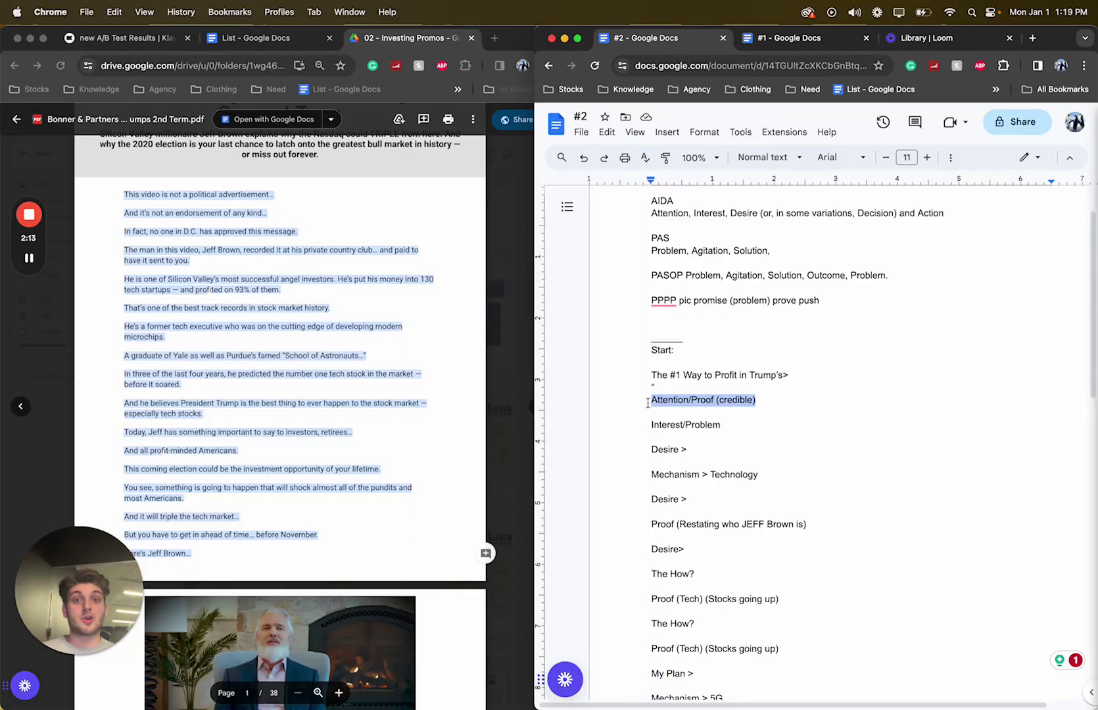
pyautogui.click(84, 399)
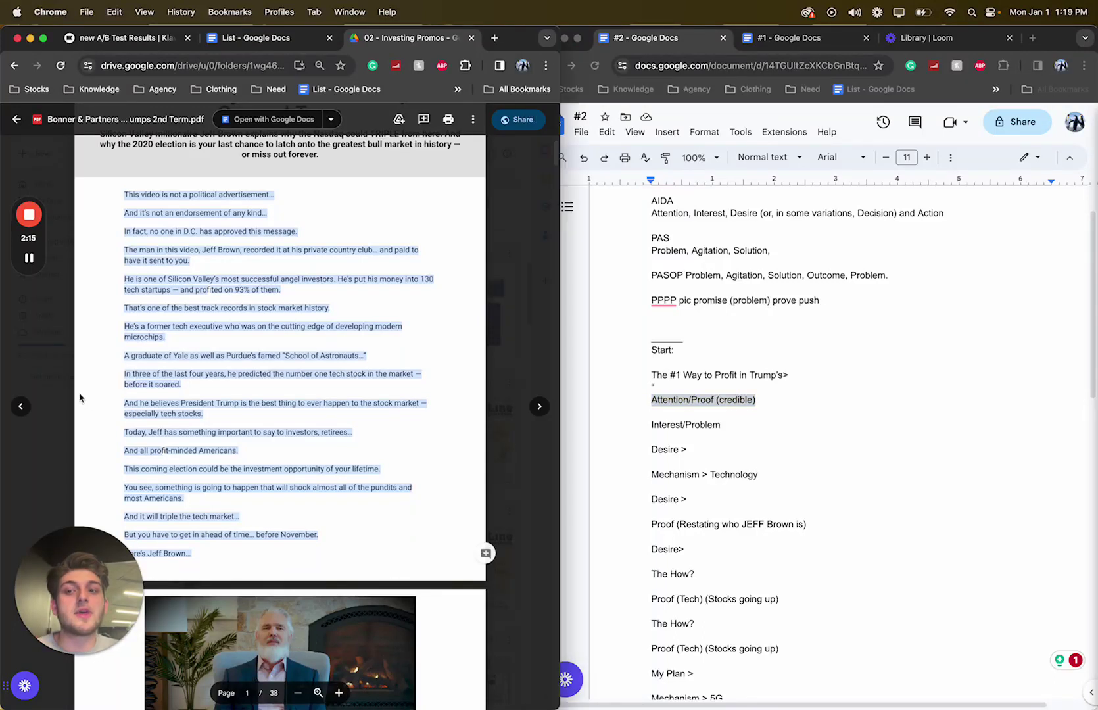
pyautogui.moveTo(124, 356); pyautogui.dragTo(256, 356)
pyautogui.moveTo(125, 326); pyautogui.dragTo(240, 326)
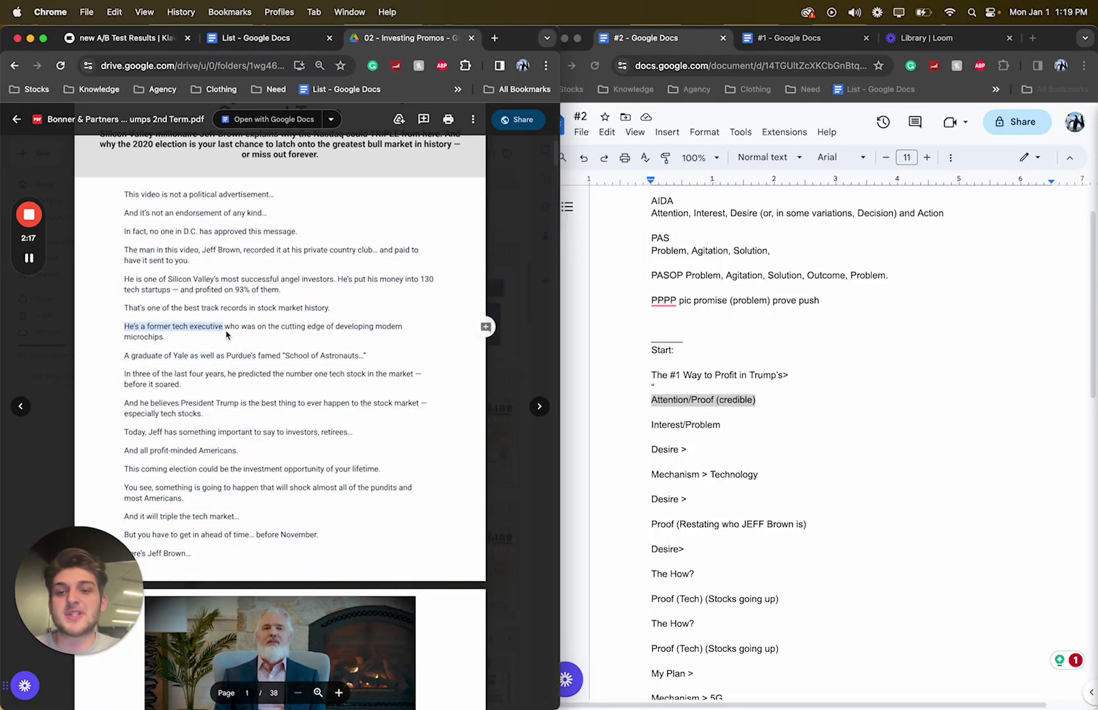
pyautogui.moveTo(148, 307); pyautogui.dragTo(247, 311)
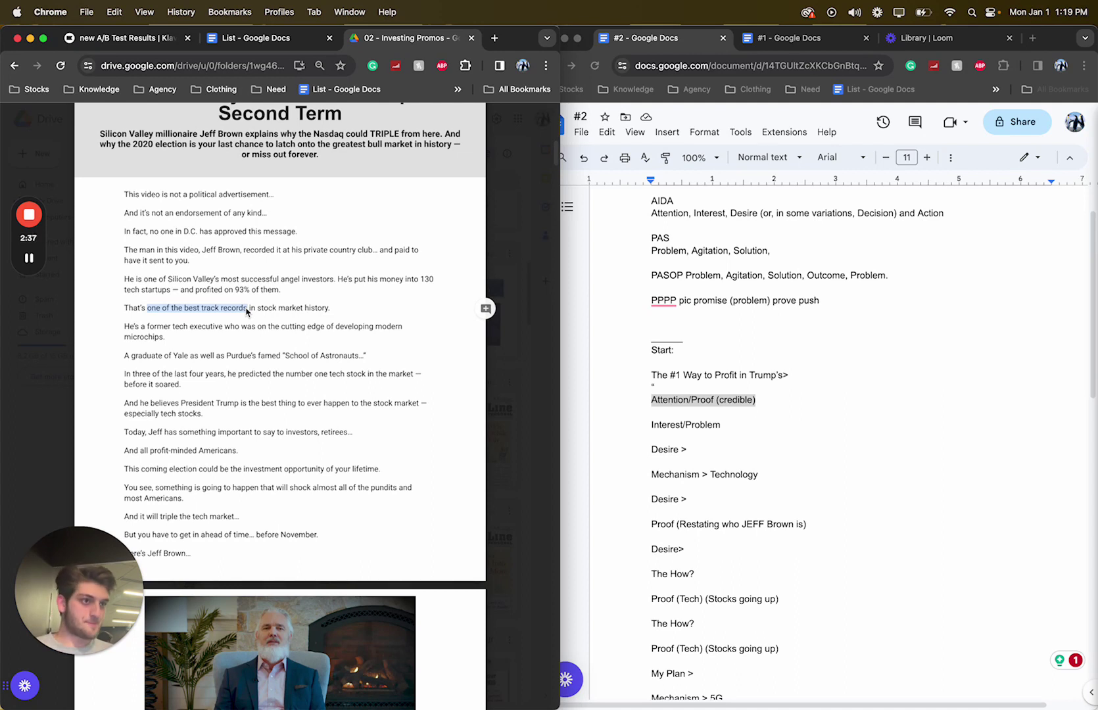
pyautogui.click(657, 394)
pyautogui.moveTo(657, 400)
pyautogui.mouseDown()
pyautogui.moveTo(765, 399)
pyautogui.moveTo(659, 399)
pyautogui.mouseUp()
pyautogui.click(775, 404)
# Read the PDF's second page, highlighting the passage that starts with "President Donald Trump promised to Make America Great Again…"
pyautogui.scroll(-6, 276, 302)
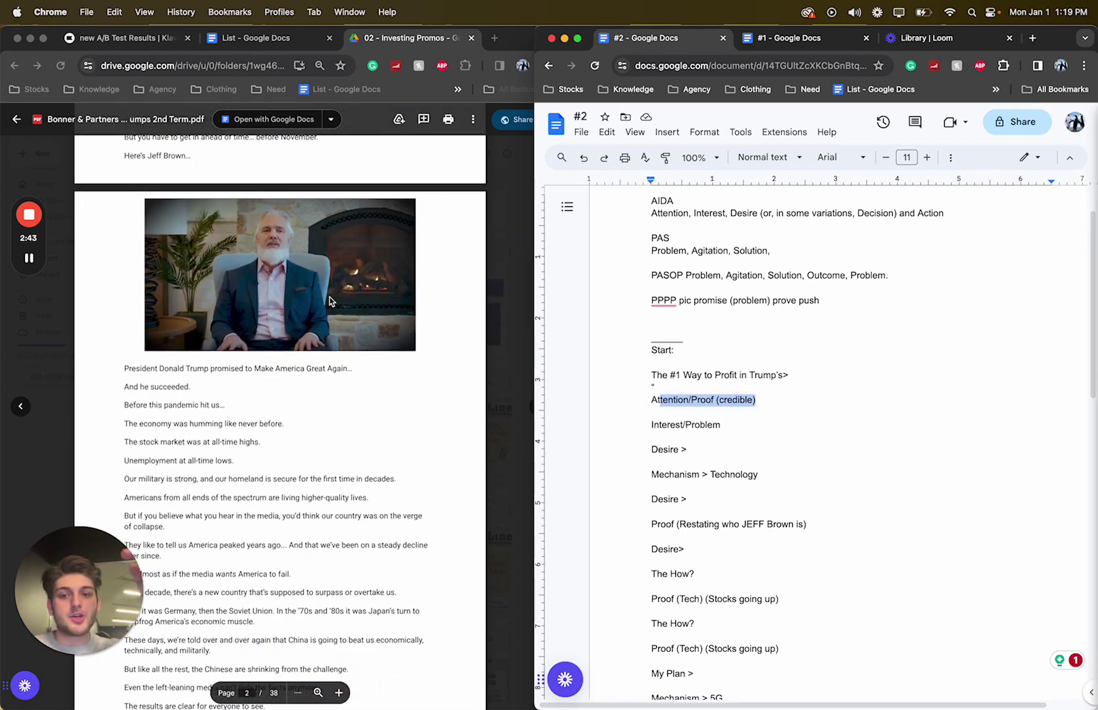
pyautogui.scroll(-2, 329, 301)
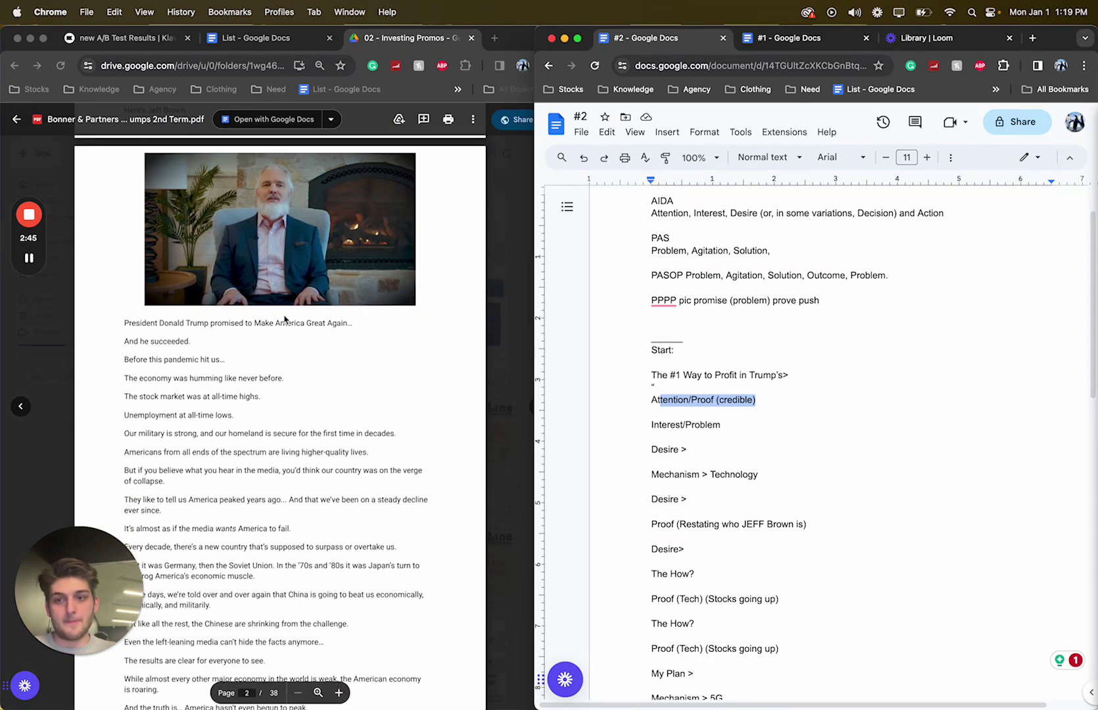
pyautogui.click(218, 326)
pyautogui.moveTo(141, 326); pyautogui.dragTo(359, 468)
pyautogui.click(328, 461)
pyautogui.scroll(3, 294, 448)
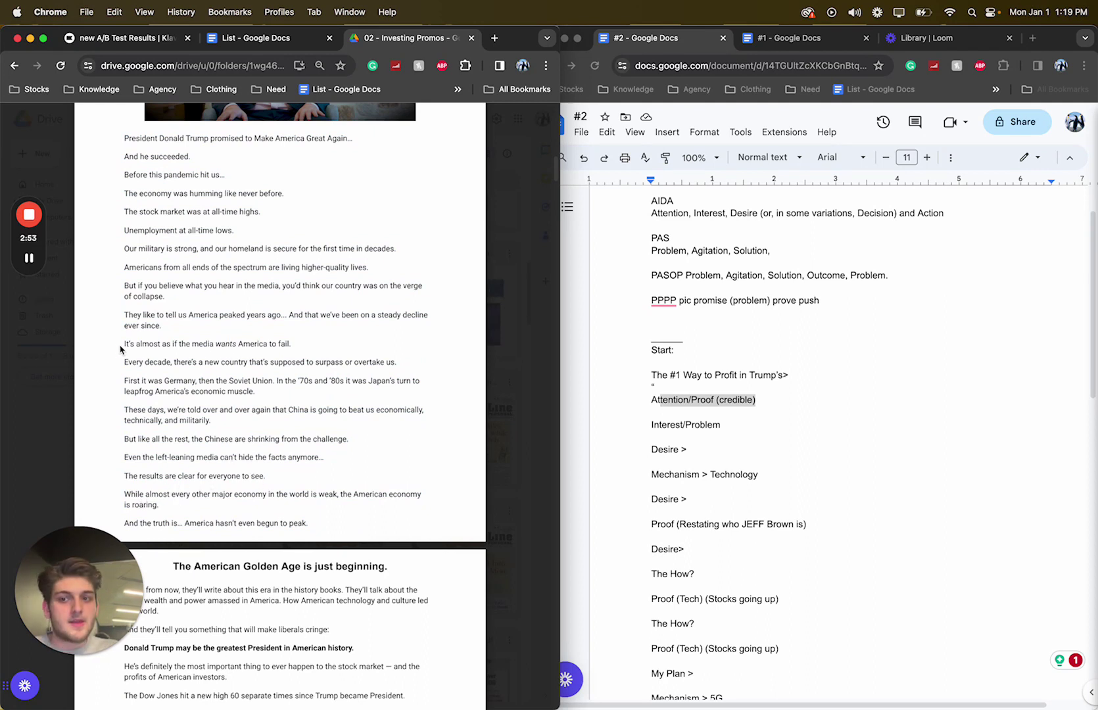
pyautogui.moveTo(120, 346); pyautogui.dragTo(282, 347)
pyautogui.click(297, 350)
pyautogui.scroll(2, 230, 329)
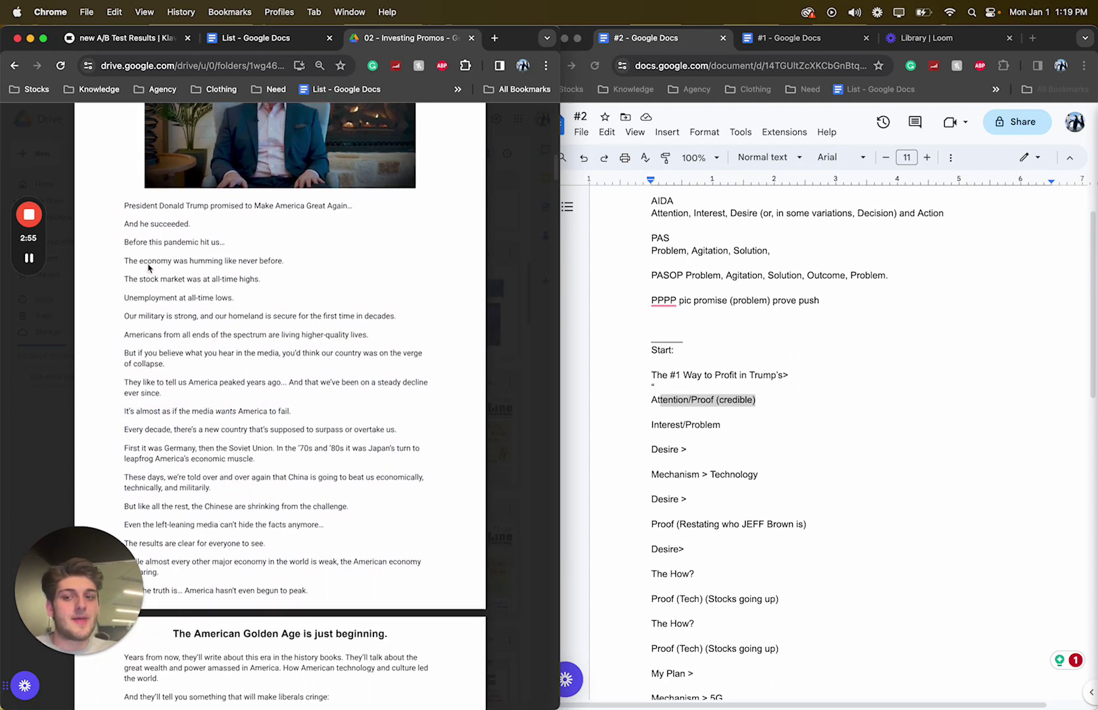
pyautogui.moveTo(124, 205); pyautogui.dragTo(263, 520)
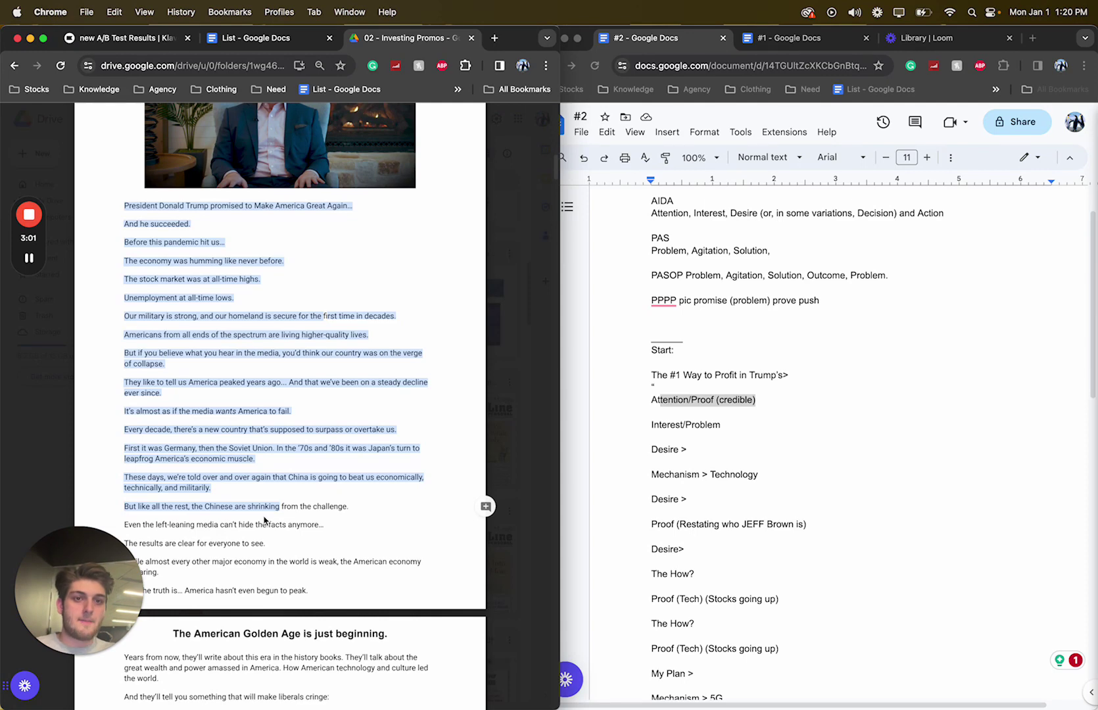
pyautogui.click(264, 519)
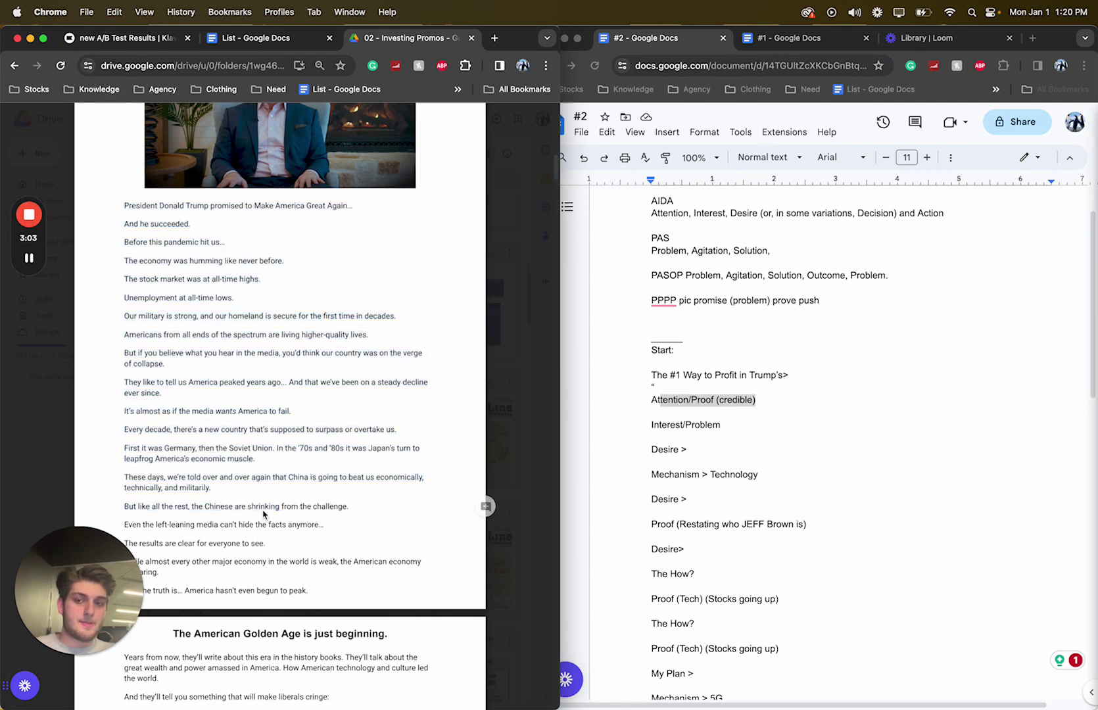
# Highlight "And the truth is… America hasn't even begun to peak." in the PDF and the matching "Interest/Problem" entry in the outline
pyautogui.moveTo(135, 411); pyautogui.dragTo(325, 525)
pyautogui.scroll(-3, 163, 444)
pyautogui.moveTo(125, 421); pyautogui.dragTo(309, 426)
pyautogui.click(657, 425)
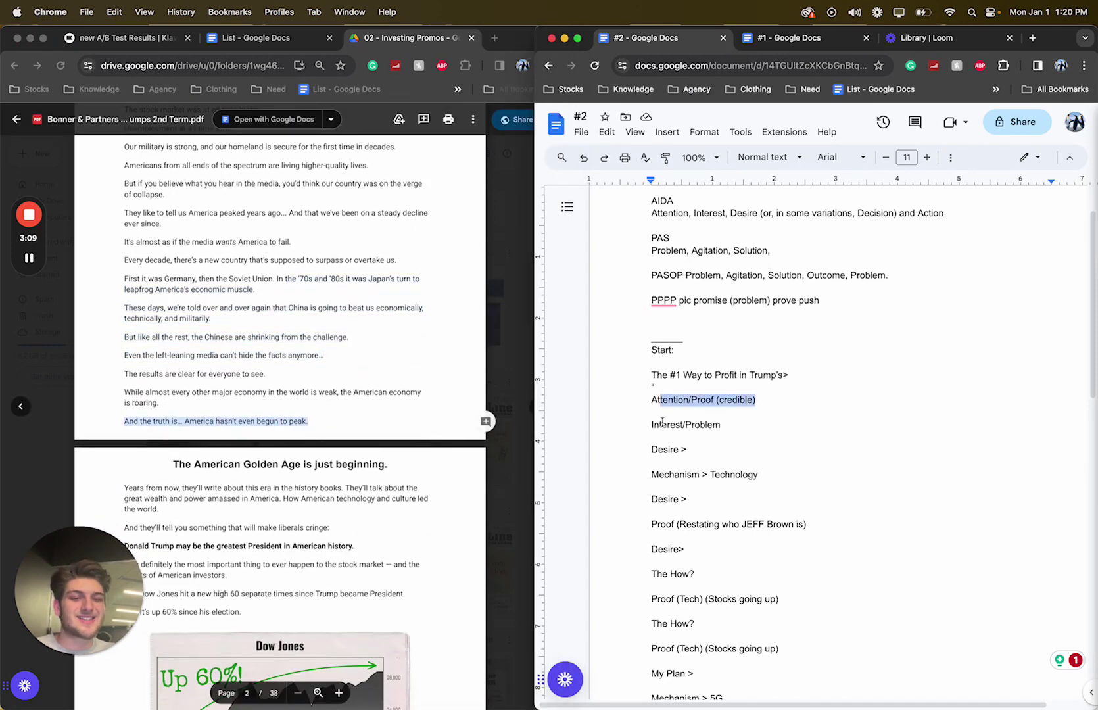
pyautogui.moveTo(651, 425); pyautogui.dragTo(728, 427)
pyautogui.scroll(1, 727, 429)
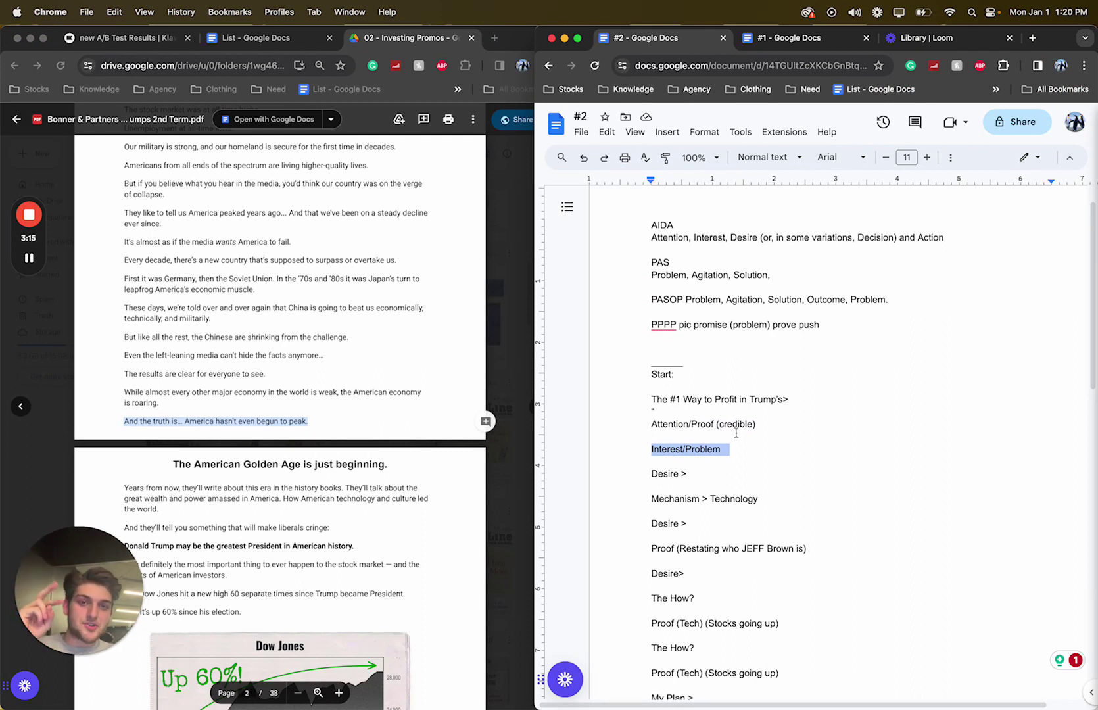
# Examine the "American Golden Age" section on page 3, highlighting "Donald Trump may be the greatest President in American history."
pyautogui.scroll(-5, 272, 399)
pyautogui.moveTo(166, 326); pyautogui.dragTo(407, 473)
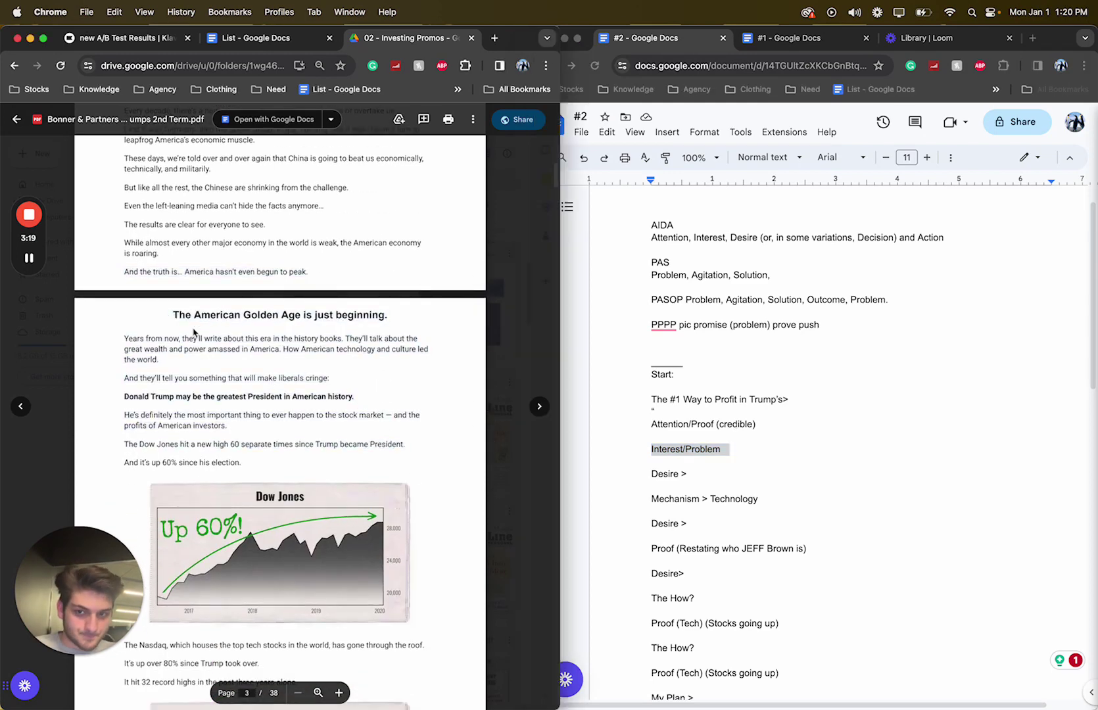
pyautogui.moveTo(183, 328); pyautogui.dragTo(373, 466)
pyautogui.click(157, 399)
pyautogui.tripleClick(157, 399)
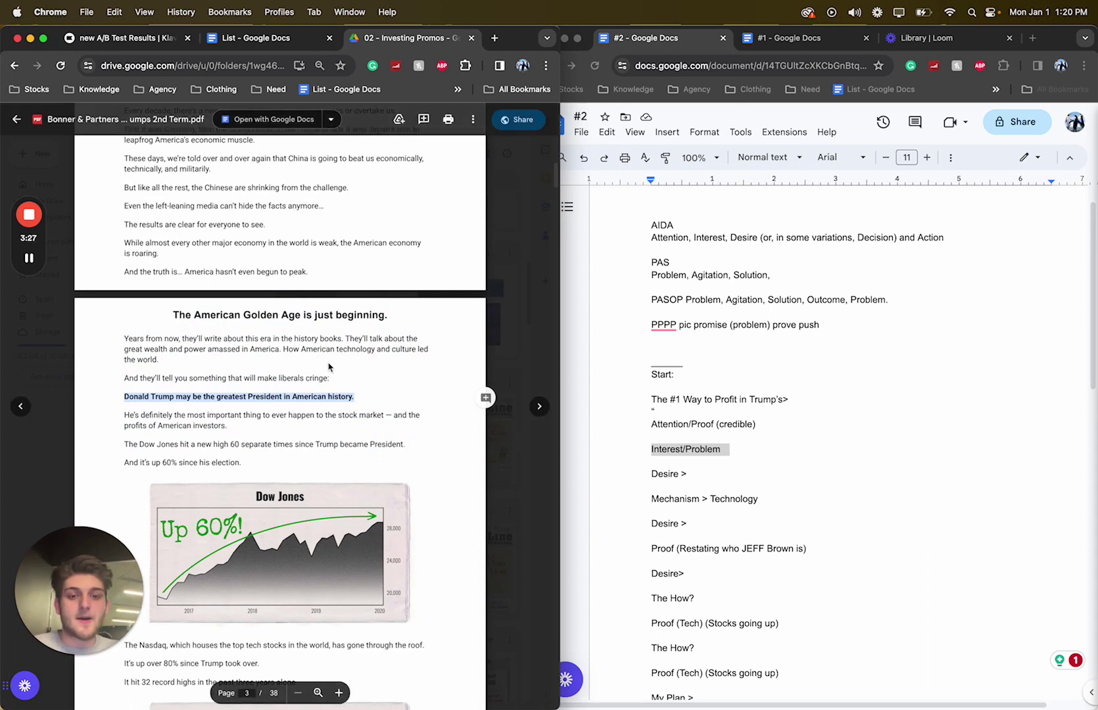
# Examine the stock charts on pages 3 to 5 and highlight "Proof" in the outline's first "Proof (Tech) (Stocks going up)" entry
pyautogui.scroll(-5, 318, 358)
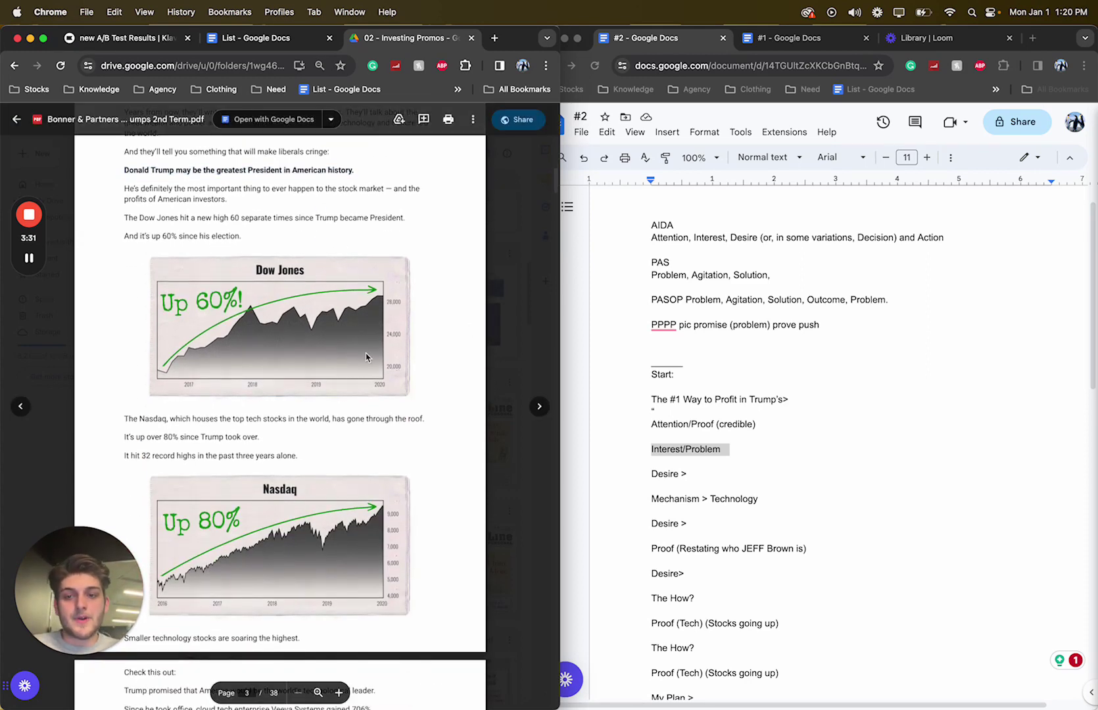
pyautogui.scroll(-10, 366, 357)
pyautogui.scroll(-8, 366, 357)
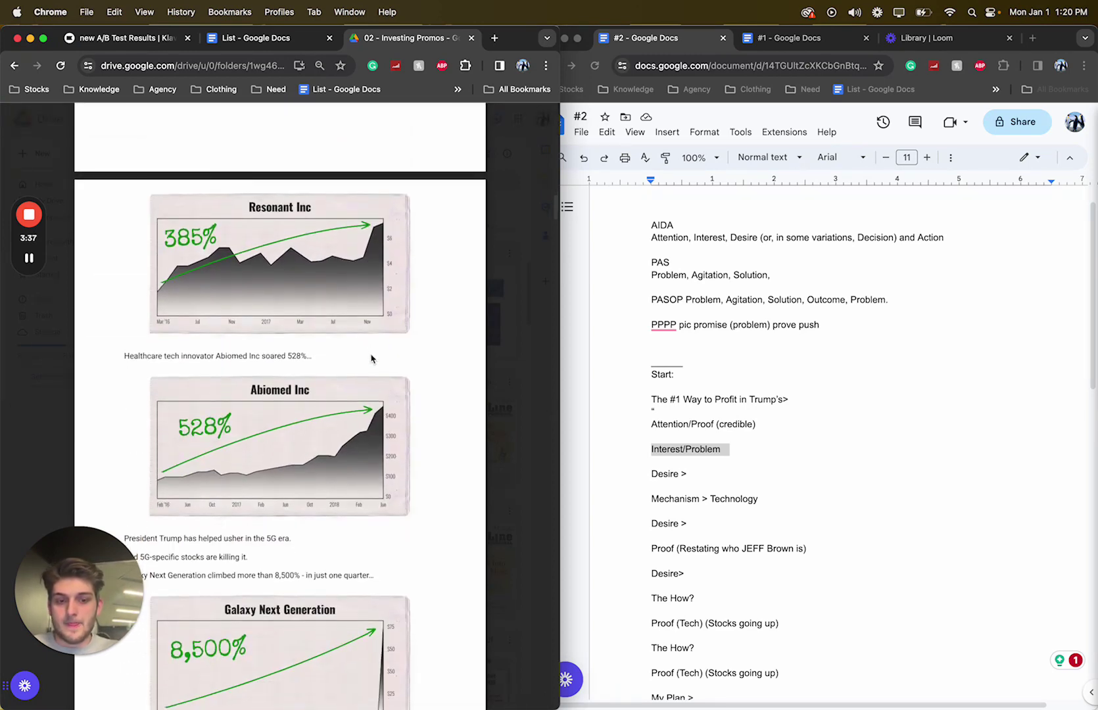
pyautogui.scroll(-3, 828, 419)
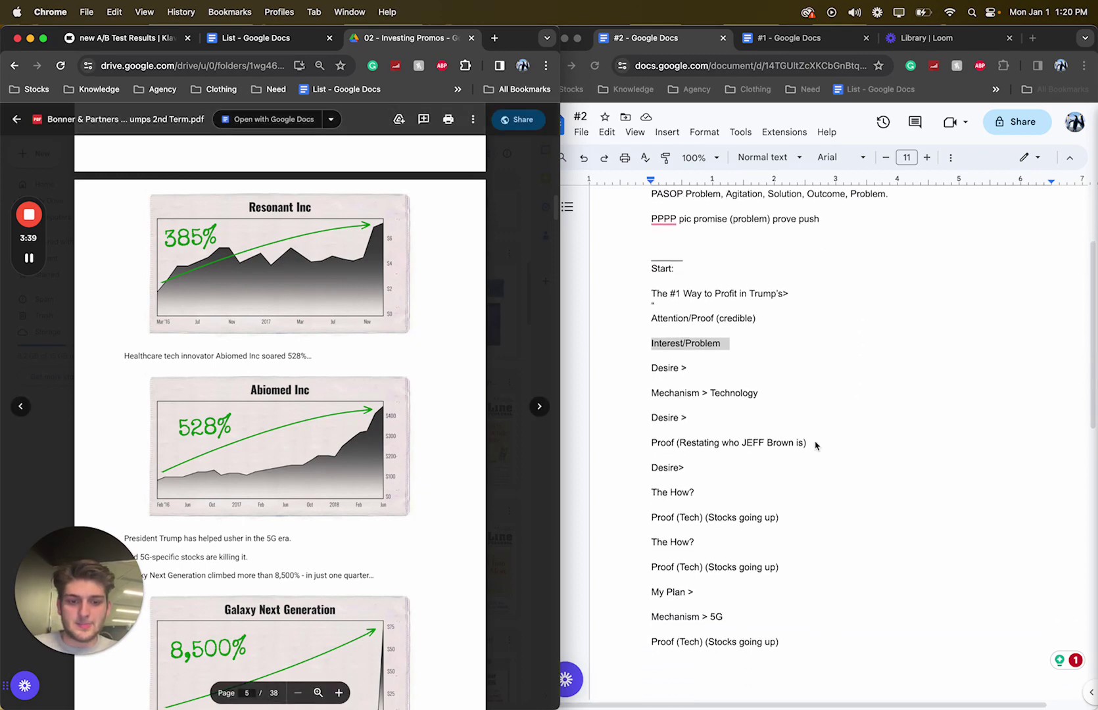
pyautogui.click(741, 510)
pyautogui.moveTo(645, 520); pyautogui.dragTo(671, 518)
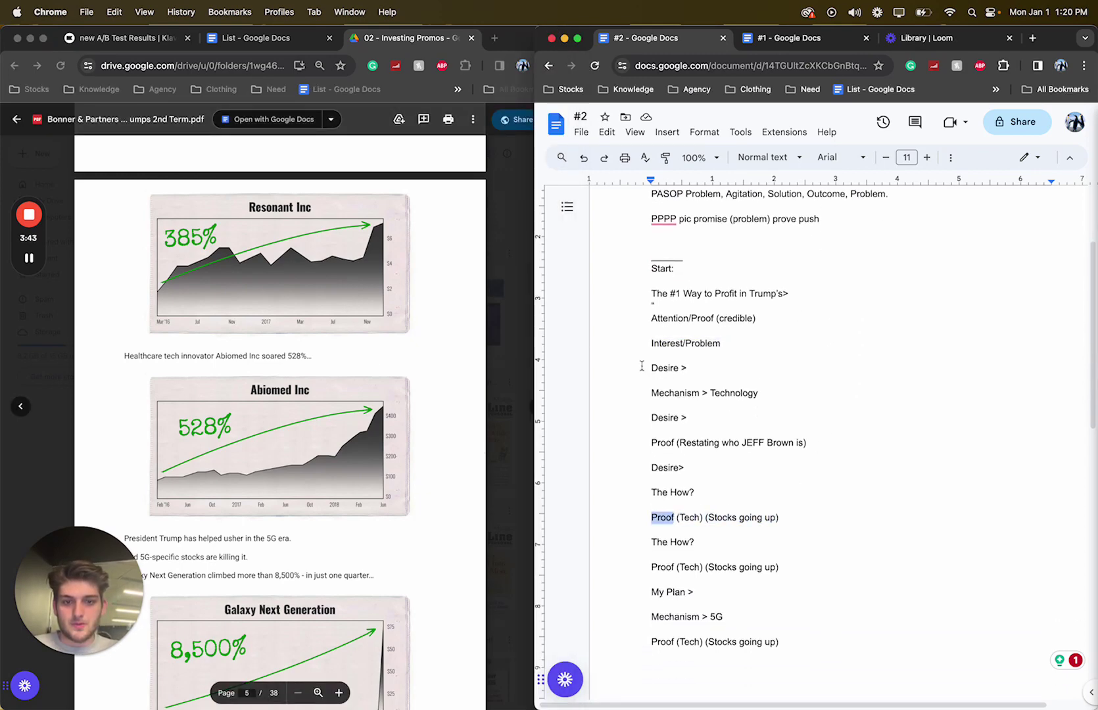
# Return to the Dow Jones and Nasdaq charts and highlight the "Desire" entry directly below "Interest/Problem" in the outline
pyautogui.scroll(4, 656, 368)
pyautogui.scroll(10, 279, 383)
pyautogui.scroll(5, 279, 384)
pyautogui.doubleClick(661, 501)
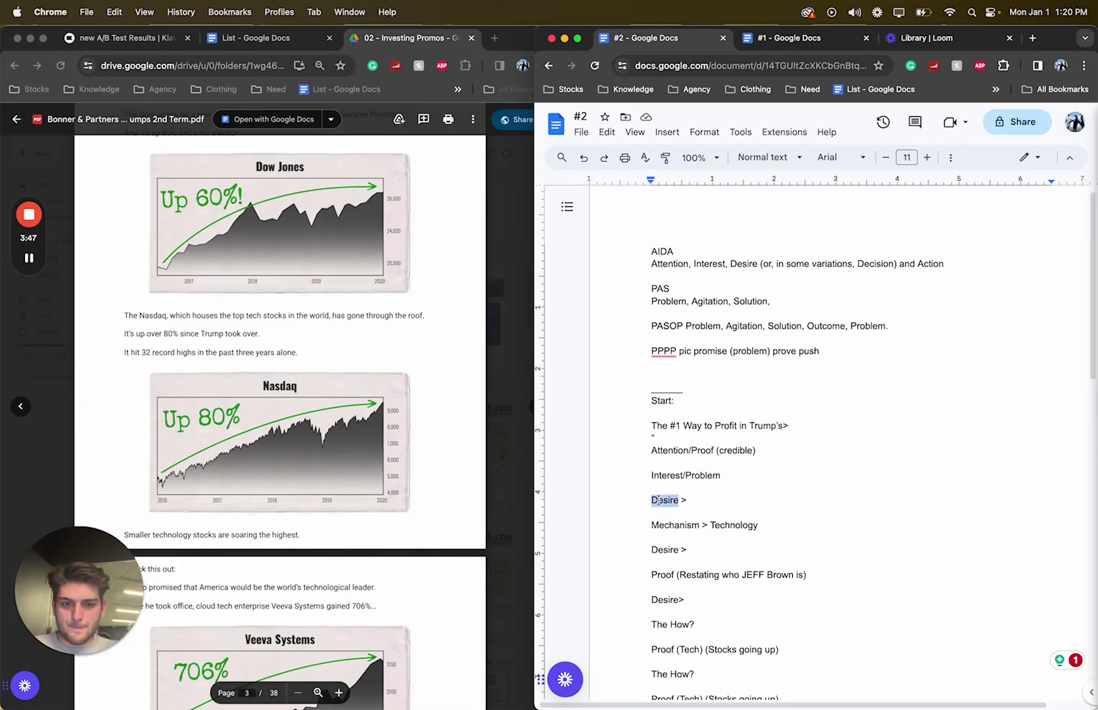
# Replace the "Desire" entry below "Interest/Problem" with "Proof" and append "(Tech) (Stocks going up)" copied from the entry further down the outline
pyautogui.write('Proof')
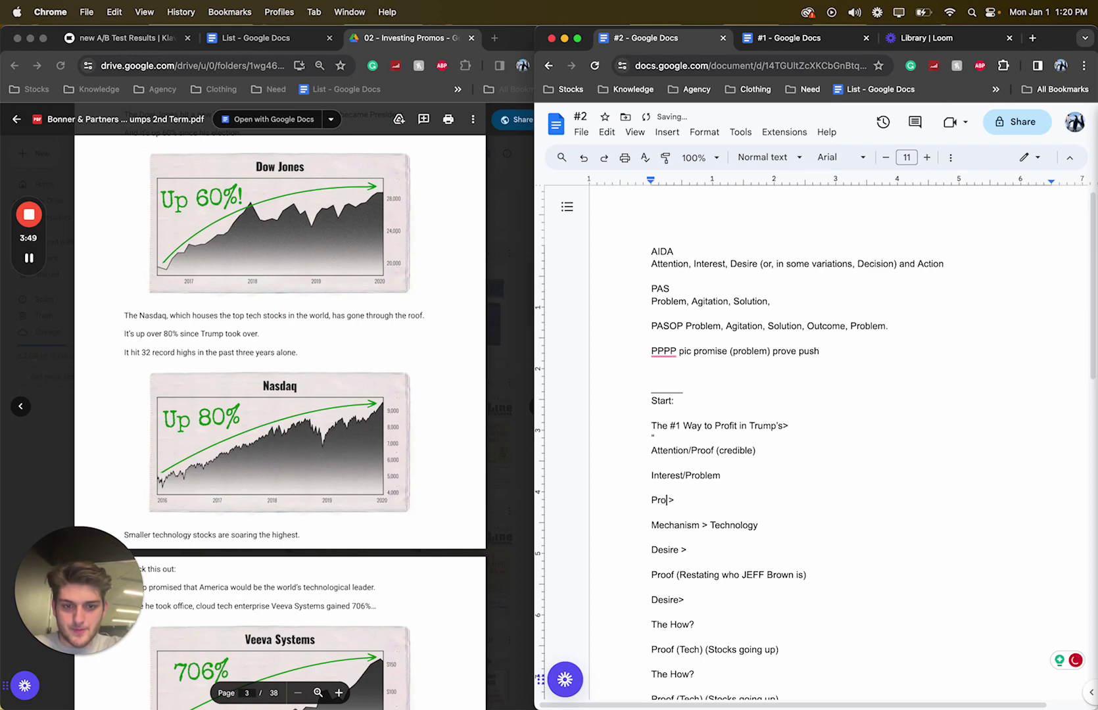
pyautogui.scroll(5, 412, 502)
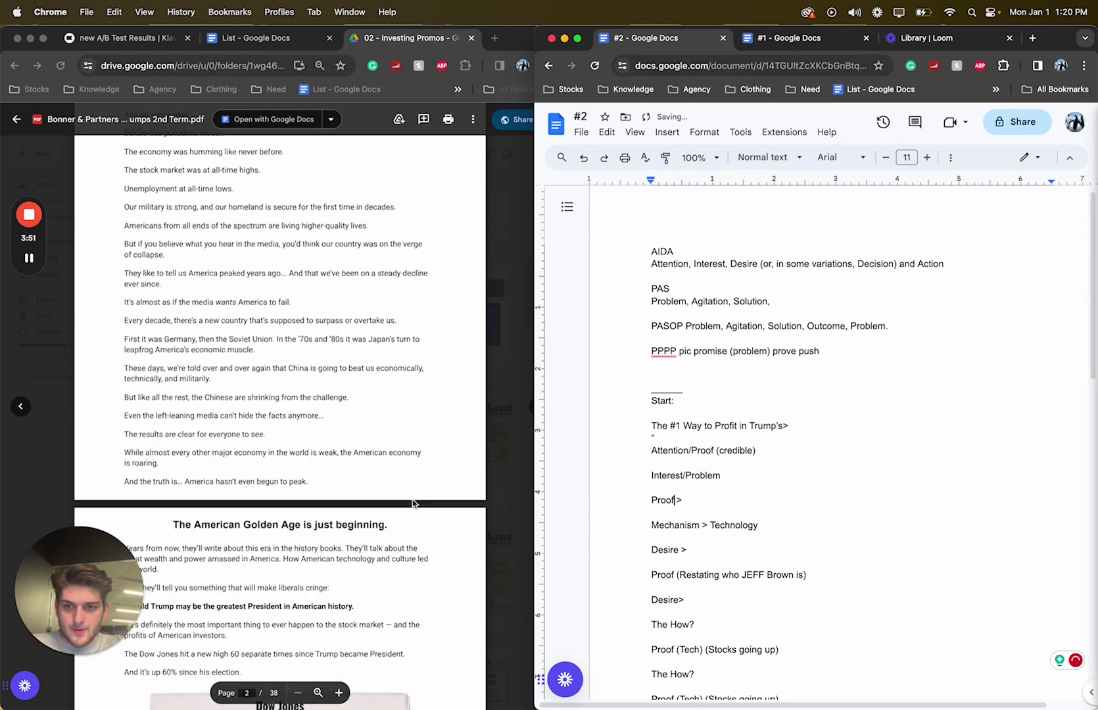
pyautogui.moveTo(788, 651); pyautogui.dragTo(674, 650)
pyautogui.press('super+c')
pyautogui.click(728, 500)
pyautogui.press('super+v')
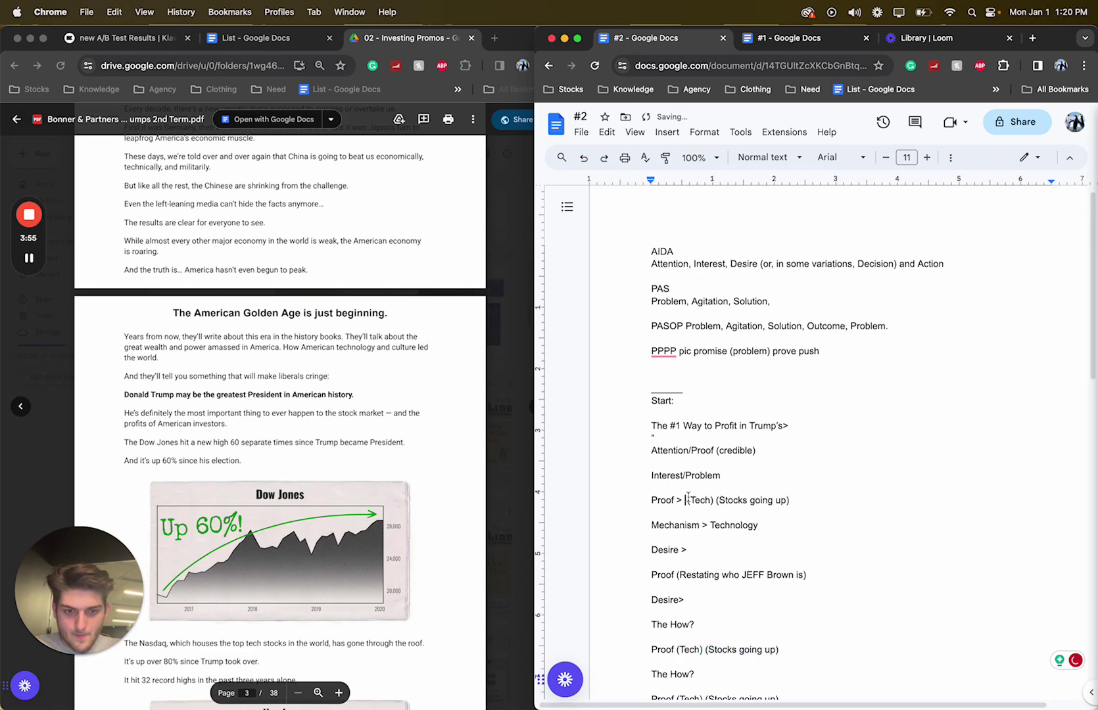
pyautogui.press('BackSpace')
# Review the PDF's presenter introduction and the start of "The American Golden Age is just beginning" section on pages 1 to 3
pyautogui.scroll(-4, 293, 395)
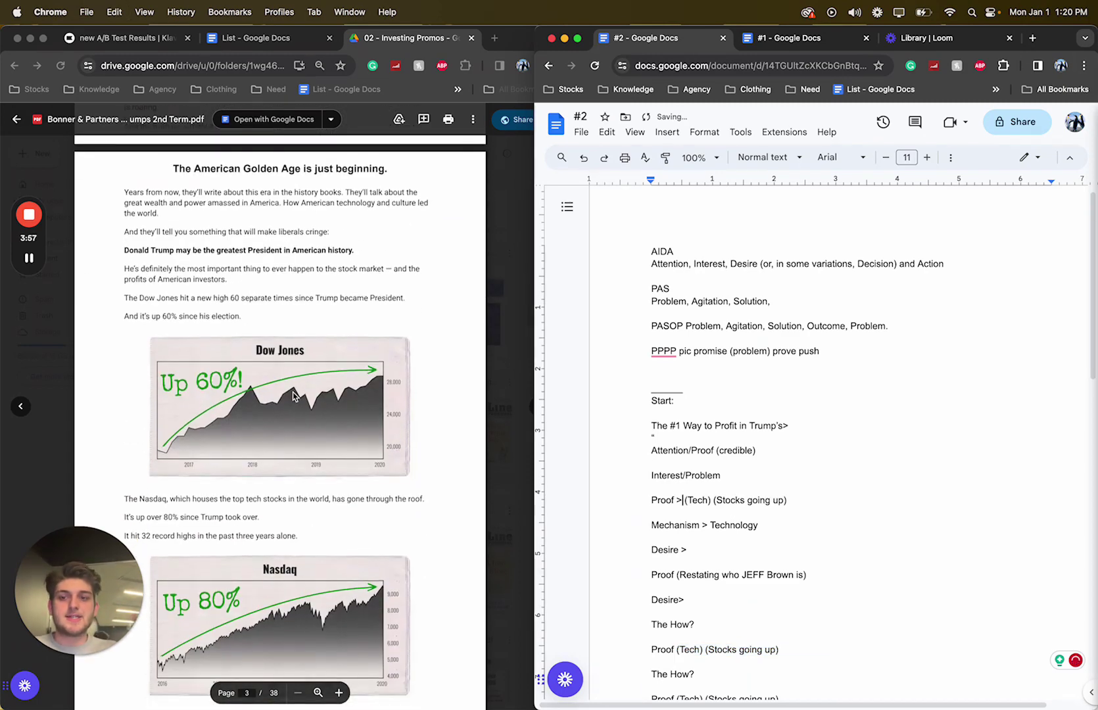
pyautogui.scroll(10, 294, 394)
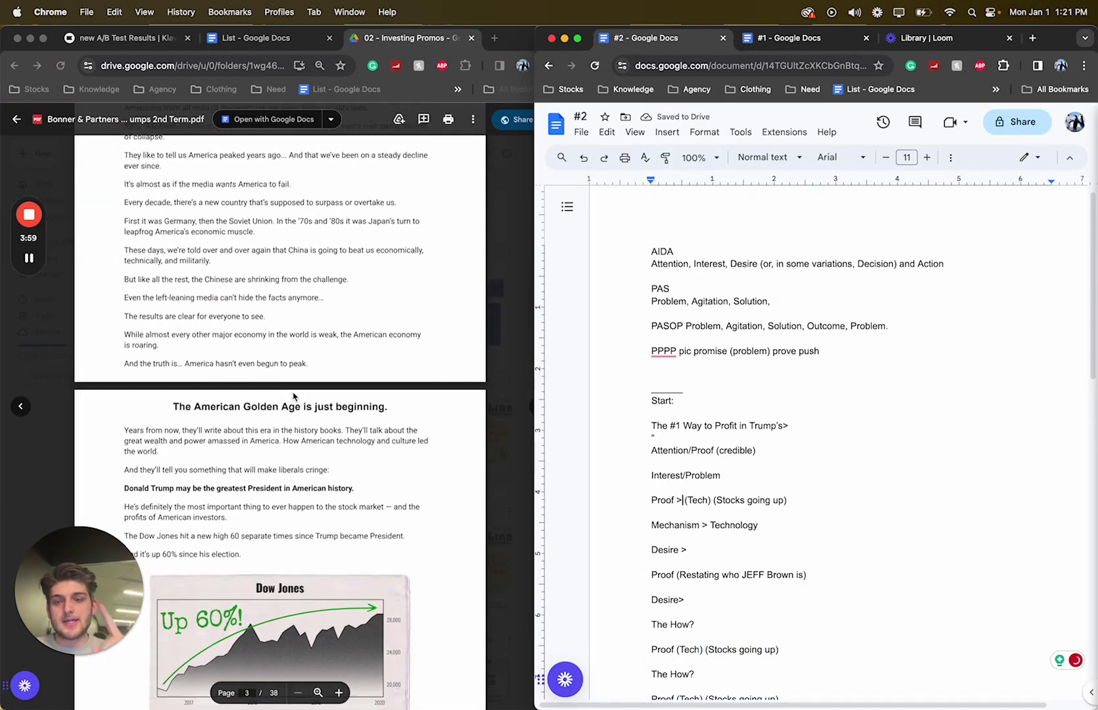
pyautogui.scroll(3, 293, 396)
pyautogui.scroll(-7, 294, 396)
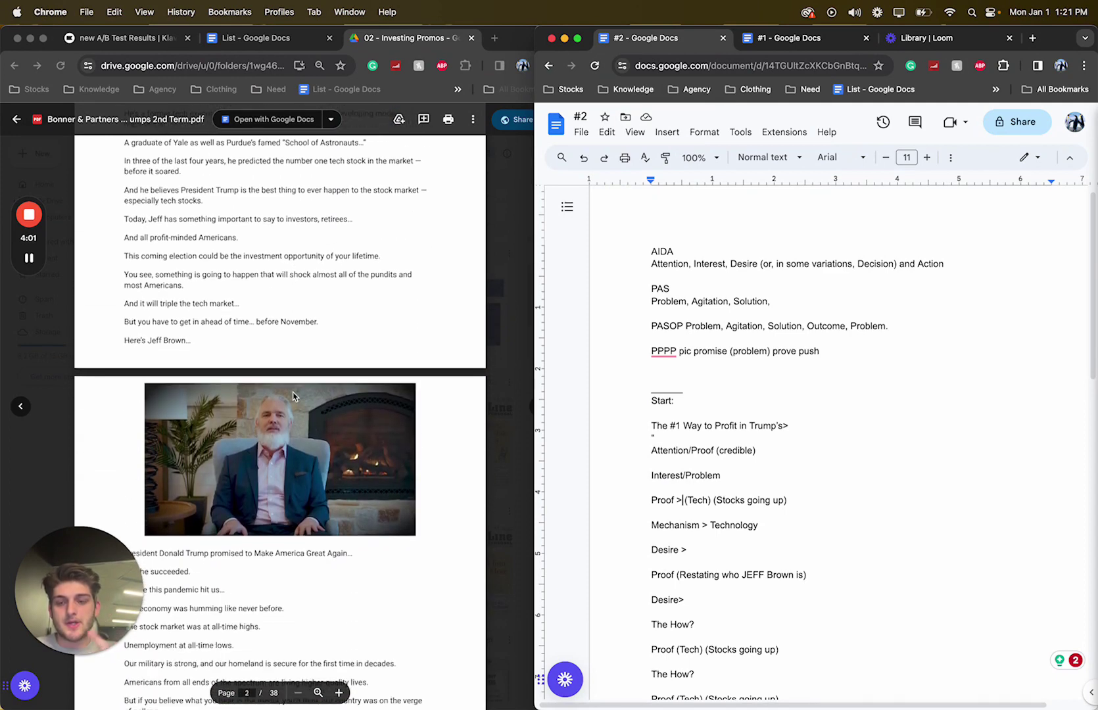
pyautogui.scroll(-2, 294, 397)
pyautogui.click(130, 292)
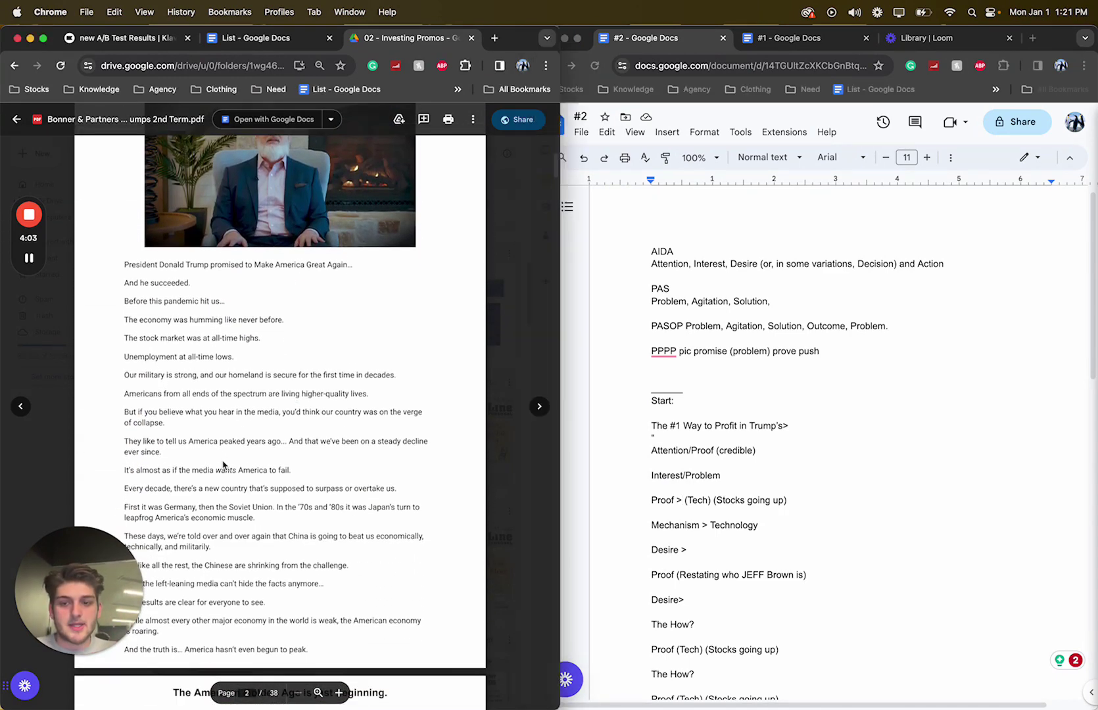
# Highlight parts of the page 2 argument about rival countries and its closing line, "And the truth is… America hasn't even begun to peak."
pyautogui.moveTo(222, 444); pyautogui.dragTo(125, 301)
pyautogui.scroll(-3, 142, 399)
pyautogui.moveTo(125, 391); pyautogui.dragTo(339, 426)
pyautogui.moveTo(418, 416); pyautogui.dragTo(341, 420)
pyautogui.scroll(-3, 322, 412)
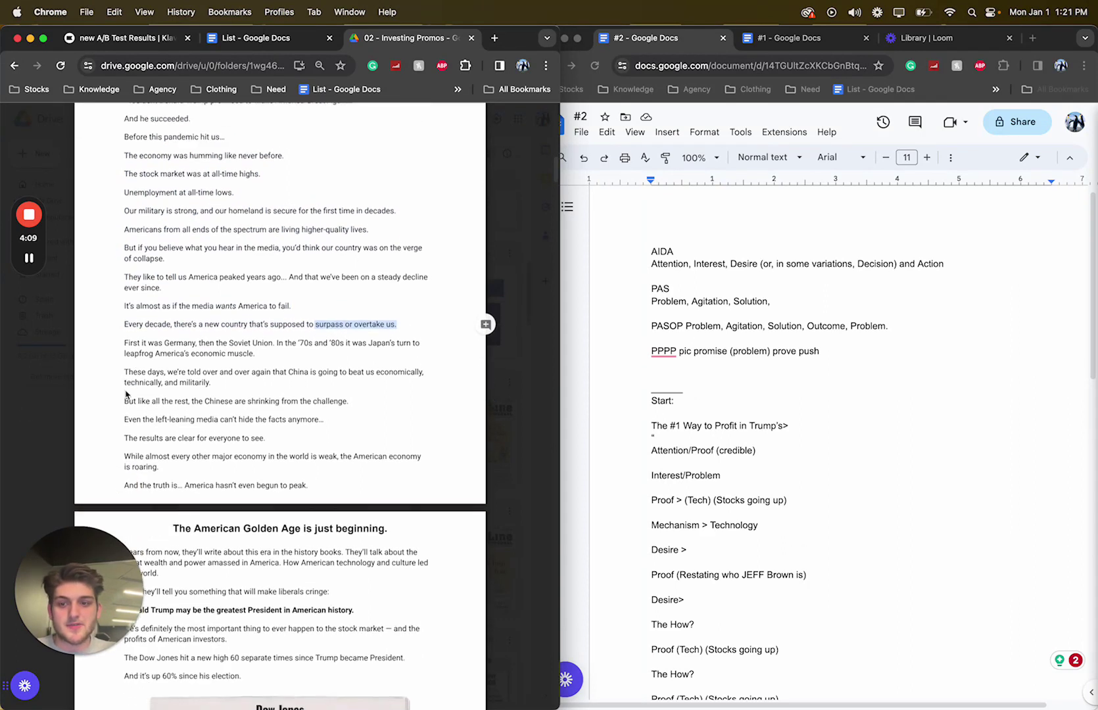
pyautogui.moveTo(125, 393); pyautogui.dragTo(126, 412)
pyautogui.click(158, 477)
pyautogui.moveTo(159, 476); pyautogui.dragTo(337, 489)
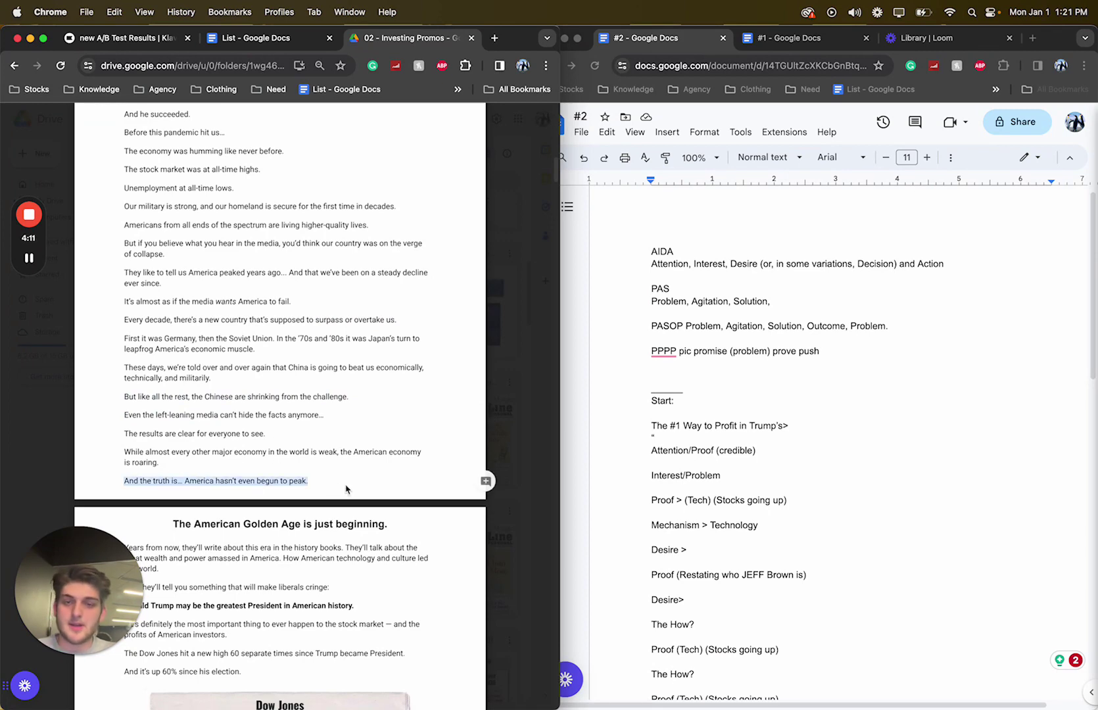
# Examine the run of stock charts from the Dow Jones on page 3 to Ameristar Networks on page 6
pyautogui.scroll(-5, 346, 490)
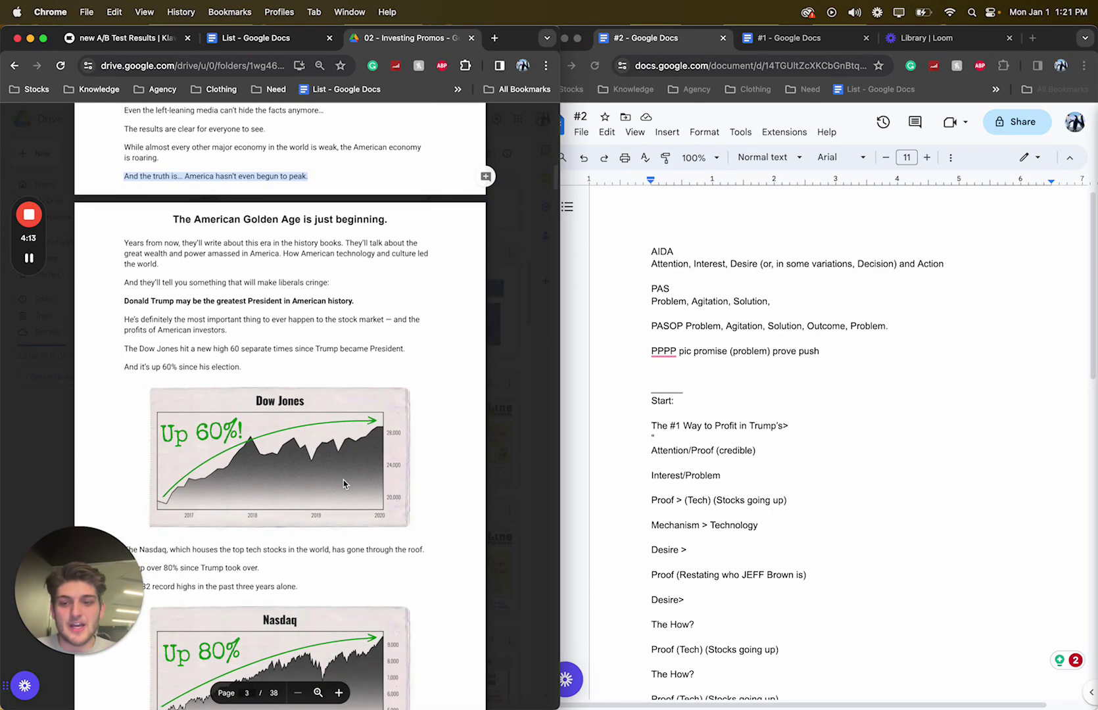
pyautogui.scroll(-2, 343, 484)
pyautogui.scroll(-1, 343, 485)
pyautogui.scroll(-20, 343, 484)
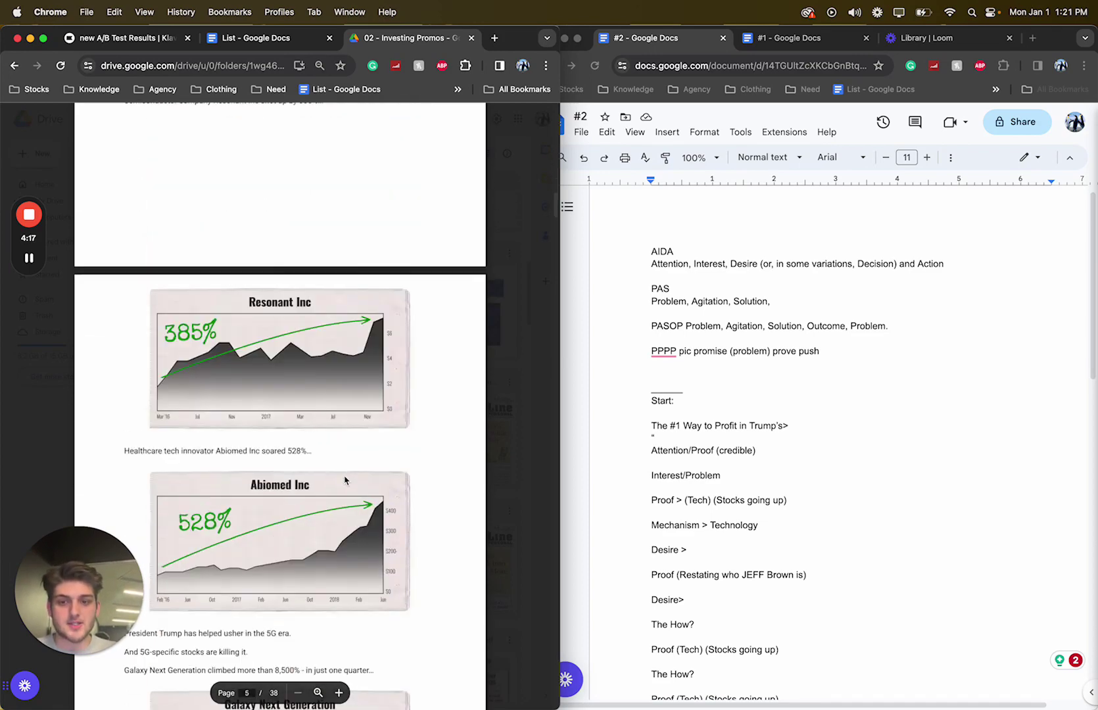
pyautogui.scroll(10, 345, 480)
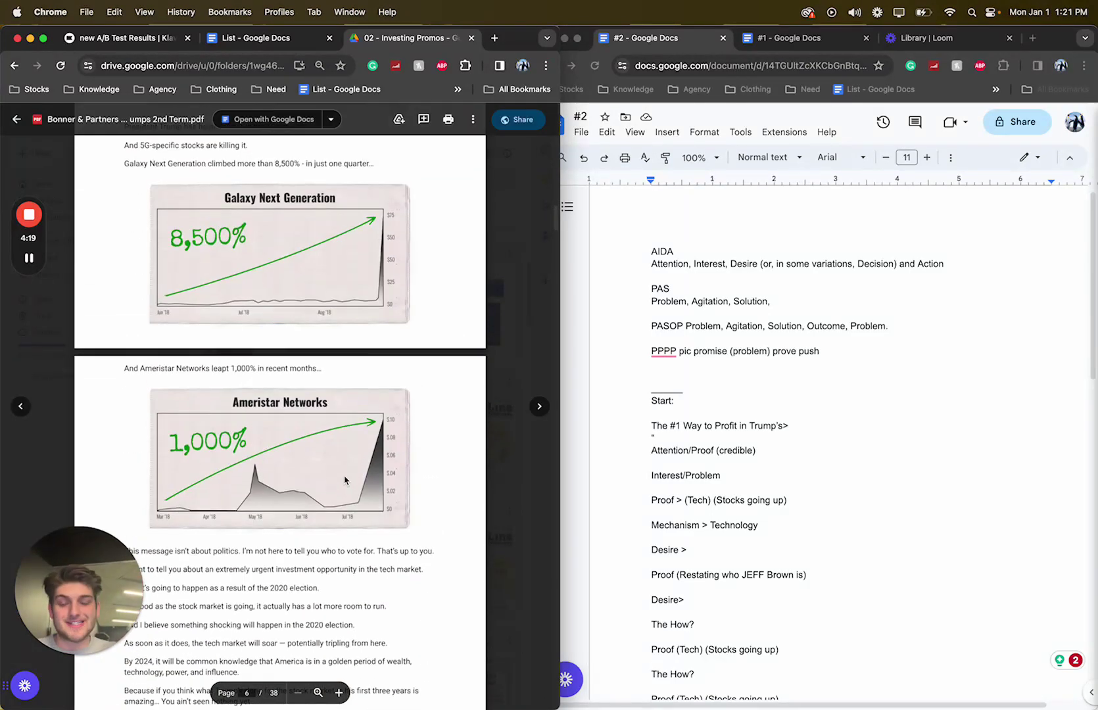
pyautogui.scroll(-1, 344, 481)
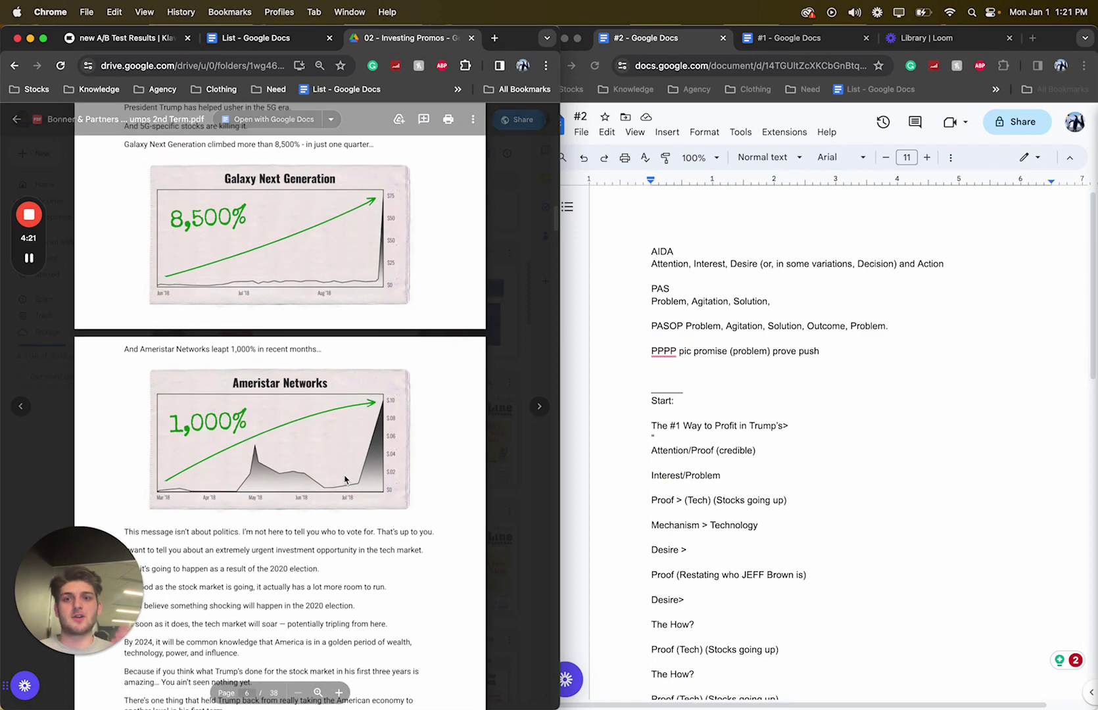
pyautogui.scroll(8, 344, 480)
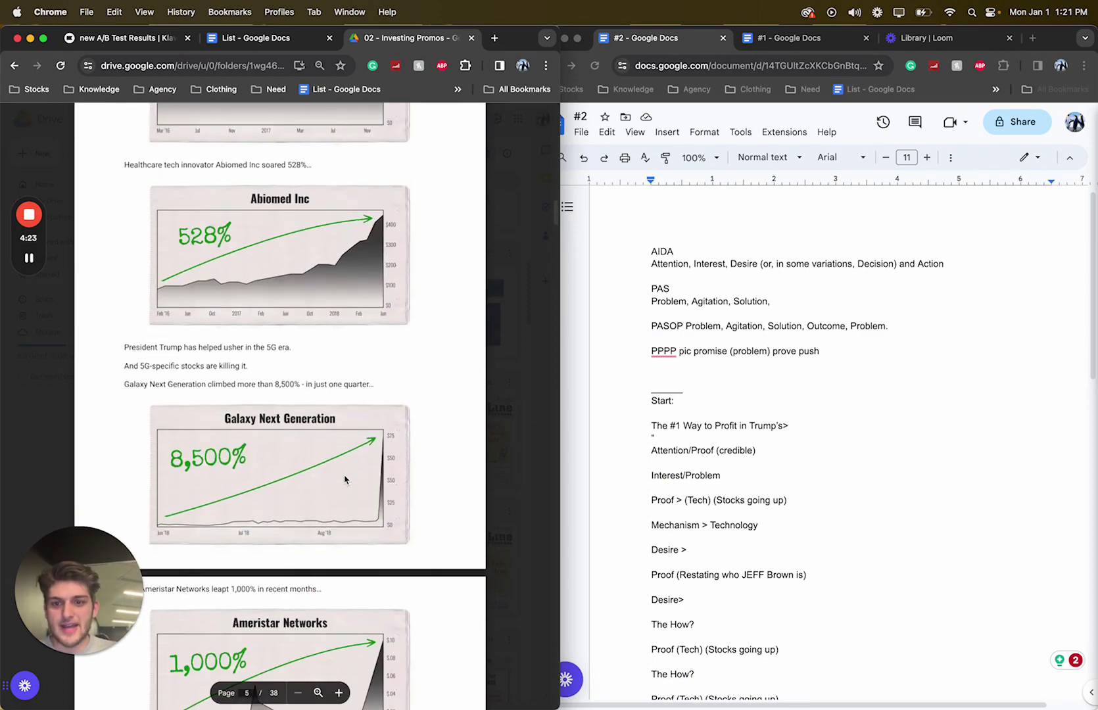
pyautogui.scroll(-15, 344, 481)
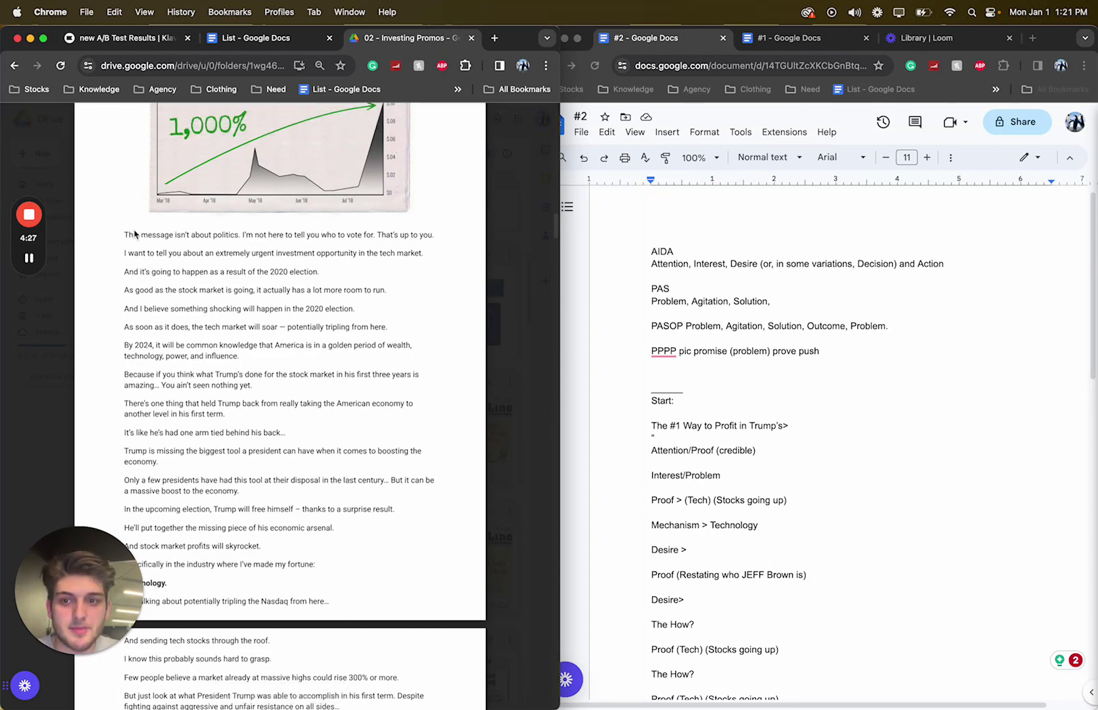
# Highlight "This message isn't about politics. I'm not here to tell you who to vote for. That's up to you." and review the text below
pyautogui.moveTo(151, 232); pyautogui.dragTo(423, 247)
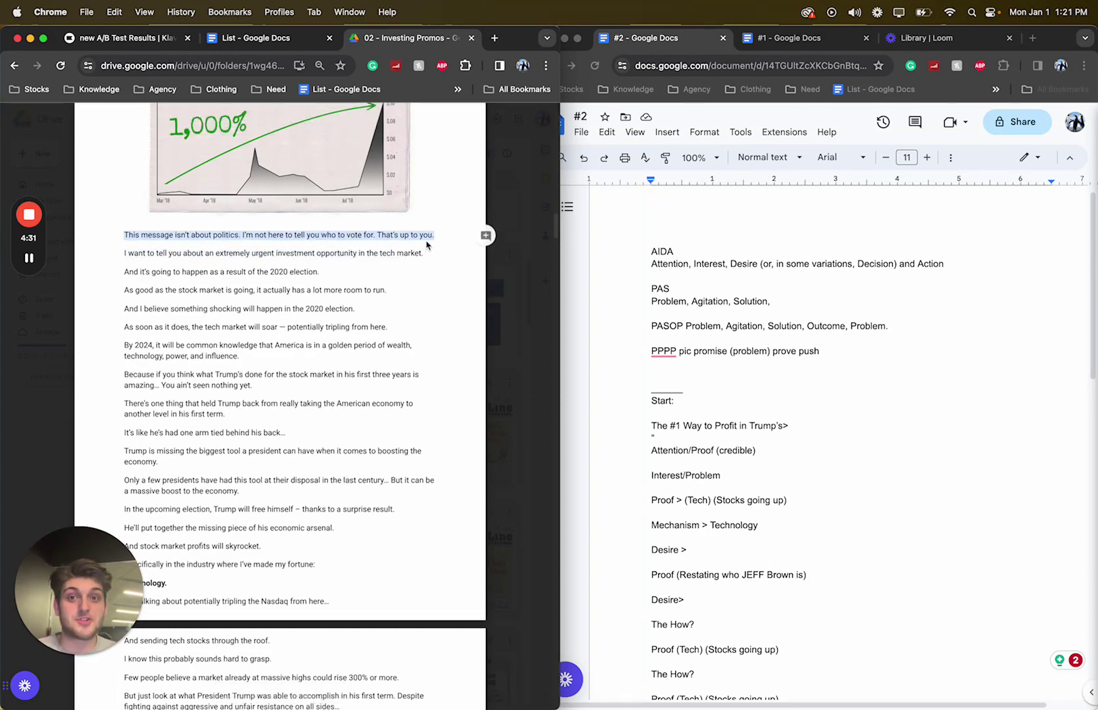
pyautogui.scroll(-3, 345, 294)
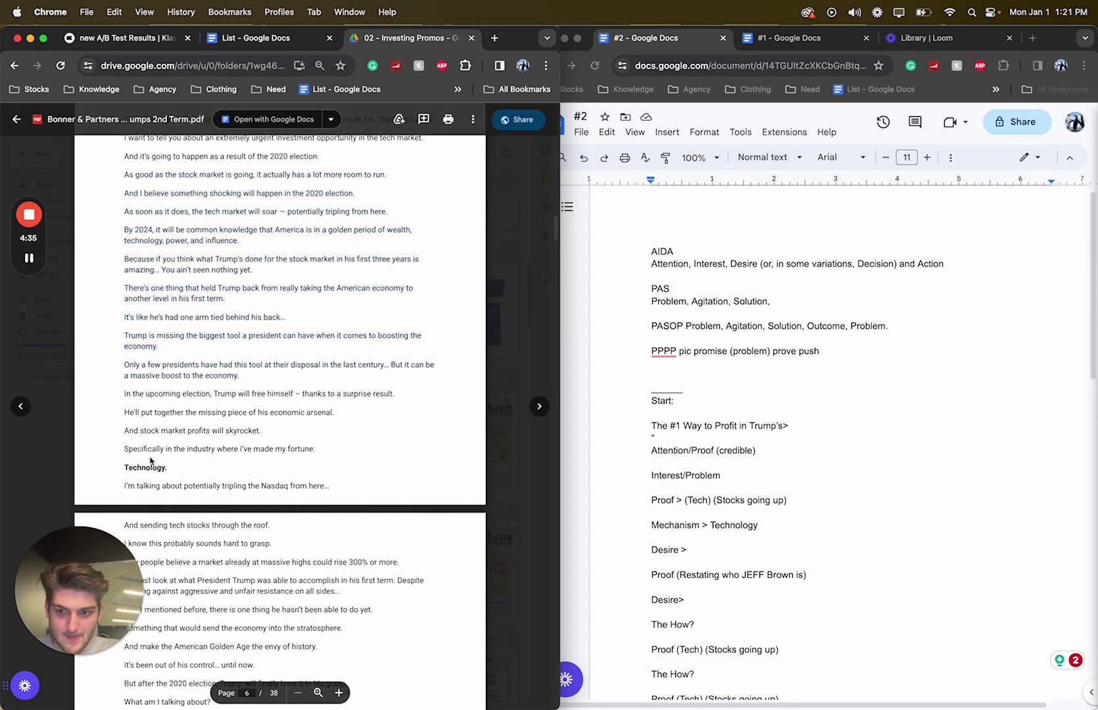
pyautogui.scroll(-2, 718, 502)
pyautogui.scroll(1, 214, 314)
pyautogui.scroll(5, 214, 315)
pyautogui.scroll(-4, 213, 315)
# Highlight "Trump is missing the biggest tool a president can have when it comes to boosting the economy." on page 6
pyautogui.moveTo(124, 231); pyautogui.dragTo(250, 426)
pyautogui.moveTo(152, 393); pyautogui.dragTo(124, 415)
pyautogui.moveTo(193, 447); pyautogui.dragTo(124, 429)
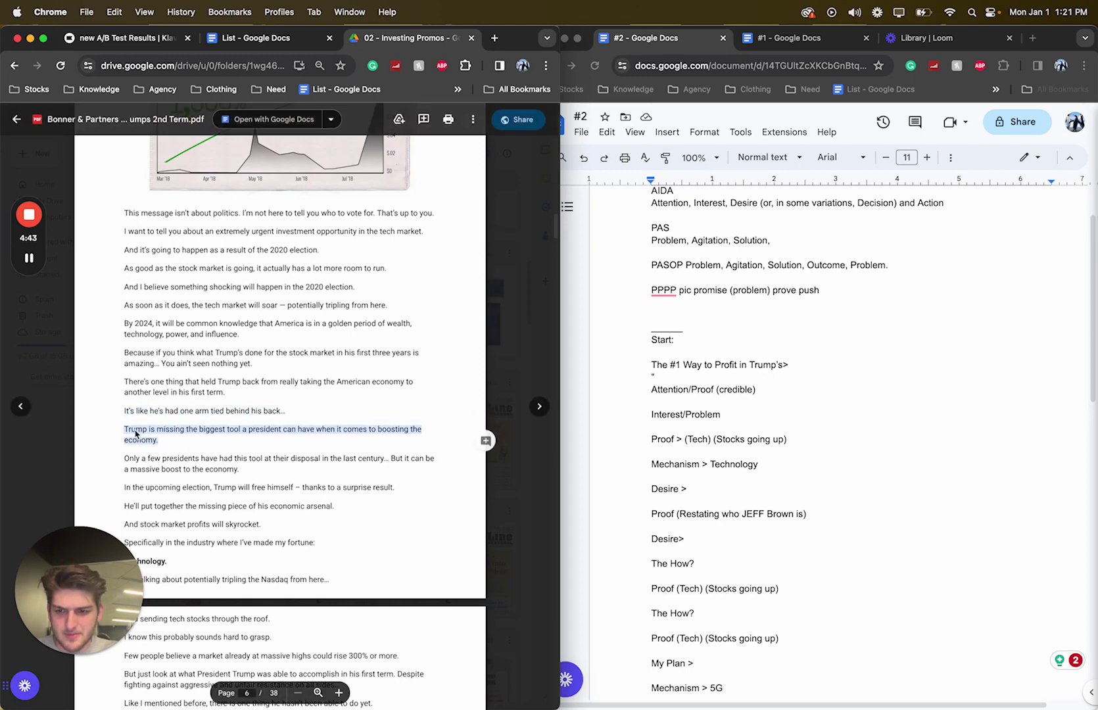
# Read to the end of page 6 and highlight "Specifically in the industry where I've made my fortune:" above "Technology."
pyautogui.scroll(-5, 164, 407)
pyautogui.moveTo(142, 304); pyautogui.dragTo(294, 321)
pyautogui.click(309, 335)
pyautogui.scroll(-2, 188, 336)
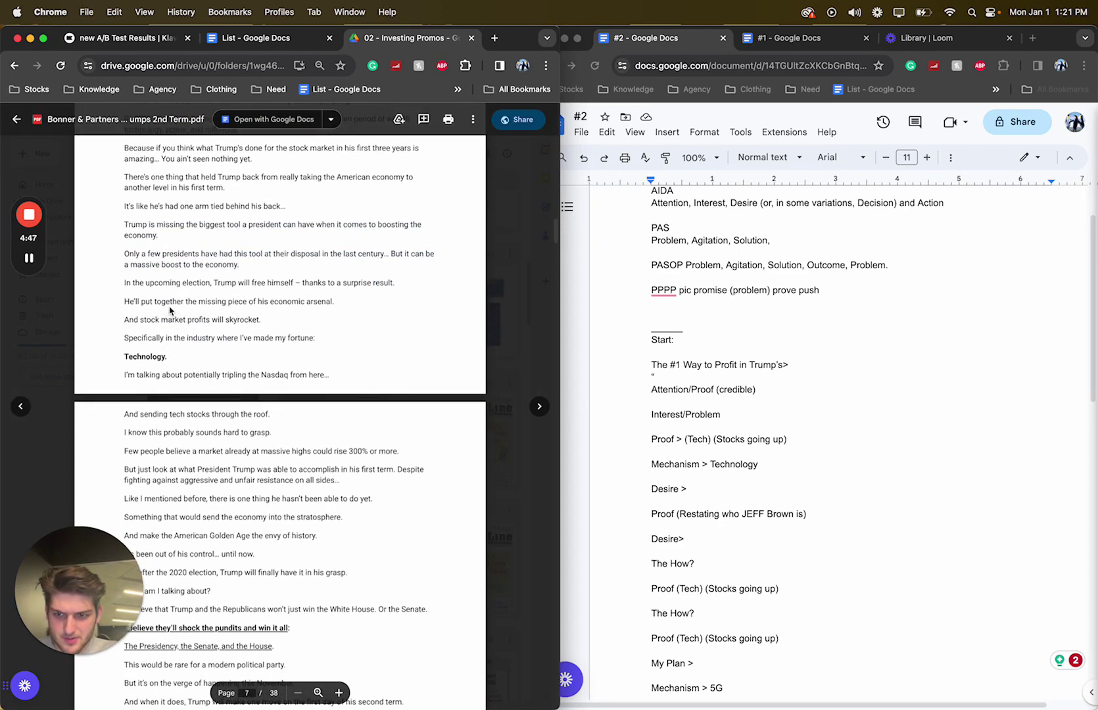
pyautogui.scroll(-3, 177, 318)
pyautogui.moveTo(186, 275); pyautogui.dragTo(339, 246)
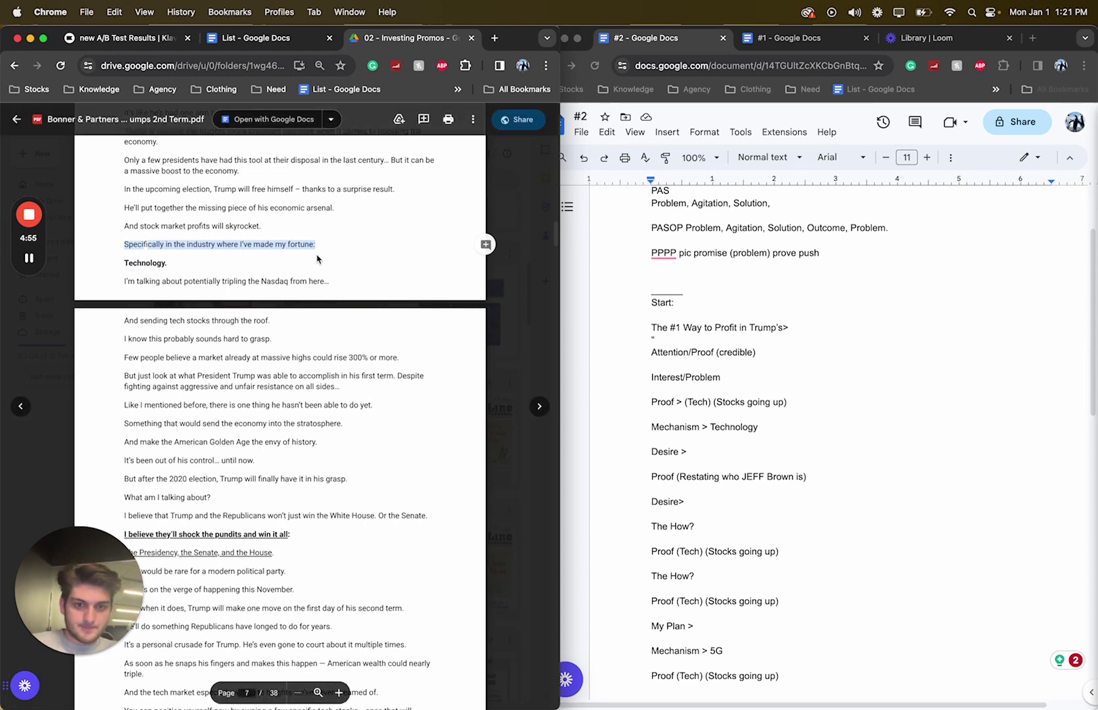
# Go through the opening lines of page 7 and highlight "make the American Golden Age the envy of history."
pyautogui.scroll(-3, 259, 292)
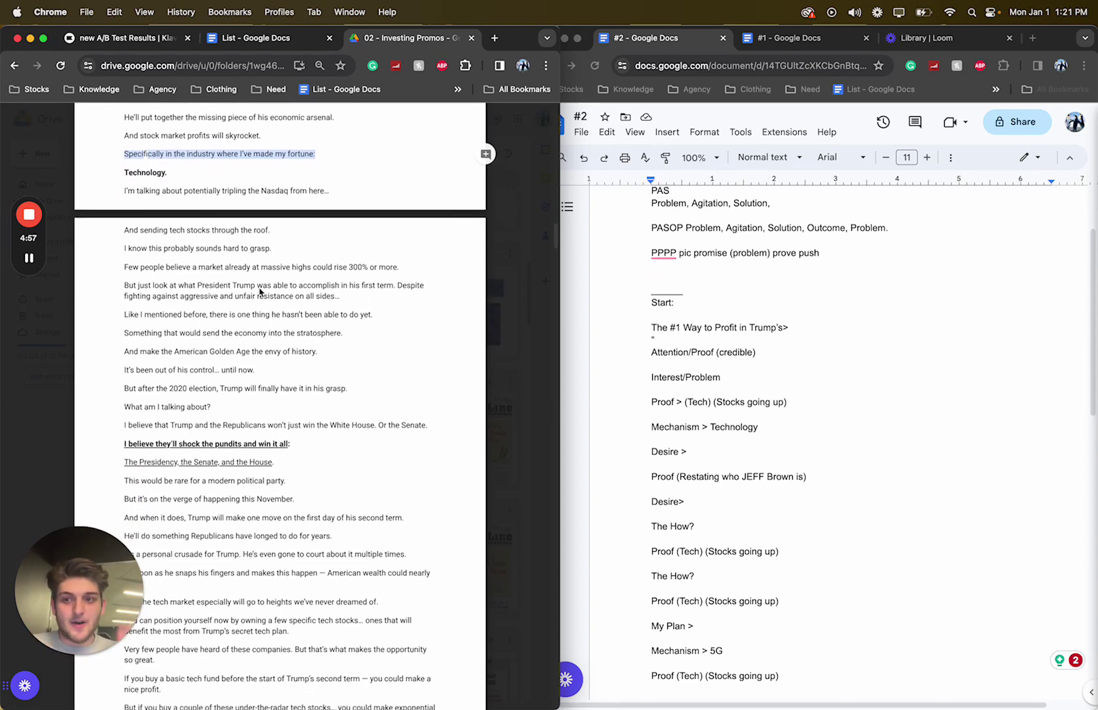
pyautogui.moveTo(131, 225); pyautogui.dragTo(277, 387)
pyautogui.click(277, 386)
pyautogui.scroll(-1, 153, 317)
pyautogui.moveTo(141, 316); pyautogui.dragTo(324, 317)
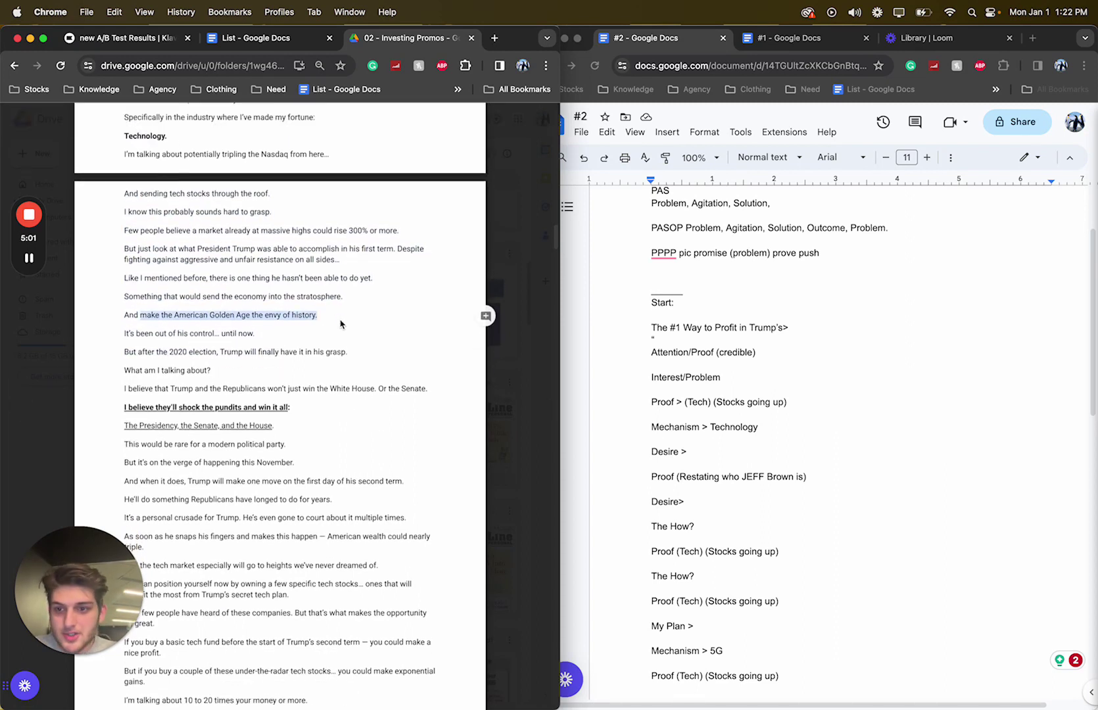
pyautogui.scroll(-1, 341, 324)
pyautogui.scroll(-3, 343, 329)
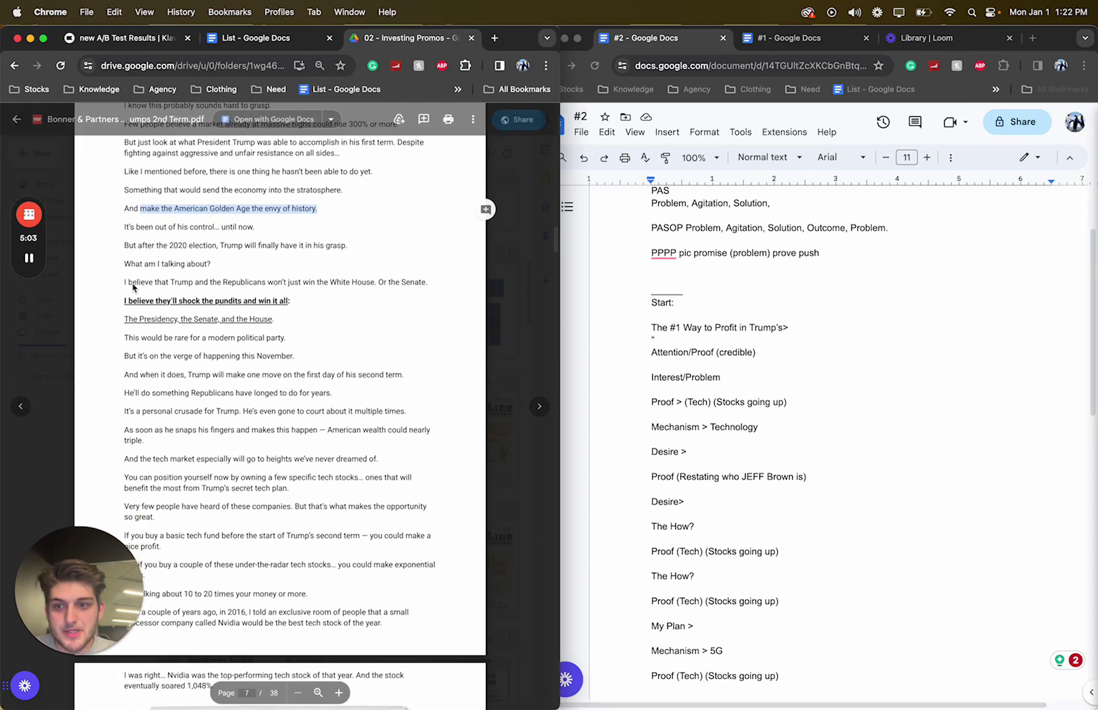
# Highlight "I believe they'll shock the pundits and win it all" and the passage from "The Presidency, the Senate, and the House" to "Very few people have heard of these companies."
pyautogui.moveTo(124, 302); pyautogui.dragTo(305, 310)
pyautogui.scroll(-3, 297, 312)
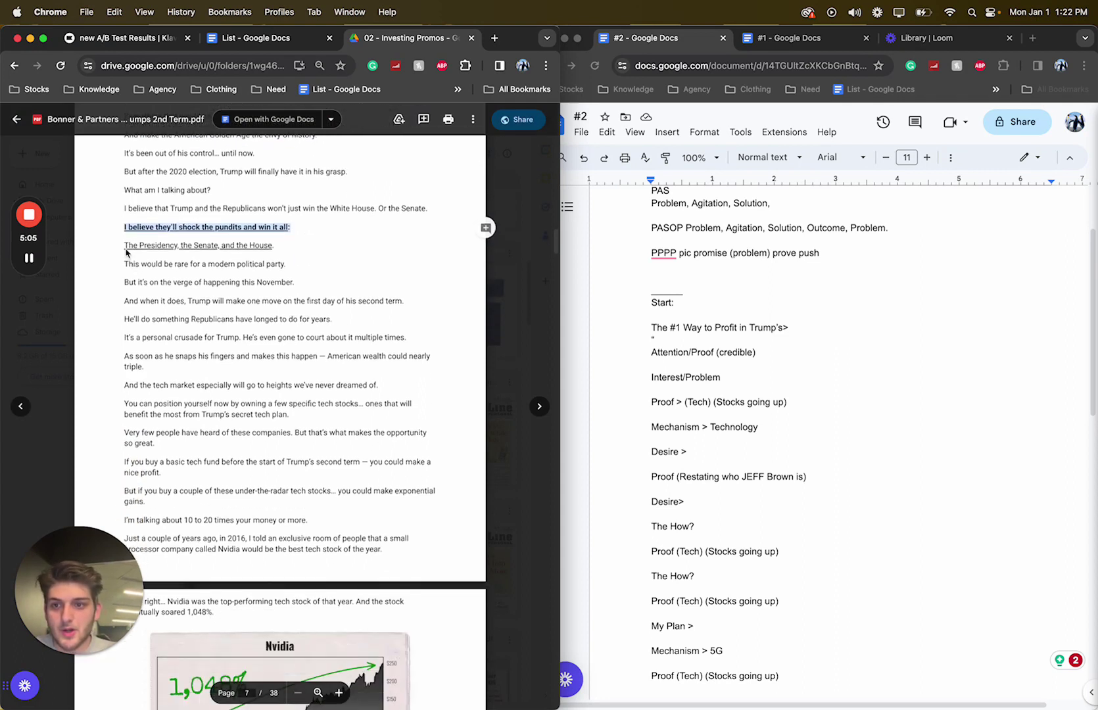
pyautogui.moveTo(125, 246); pyautogui.dragTo(306, 427)
pyautogui.scroll(-3, 243, 427)
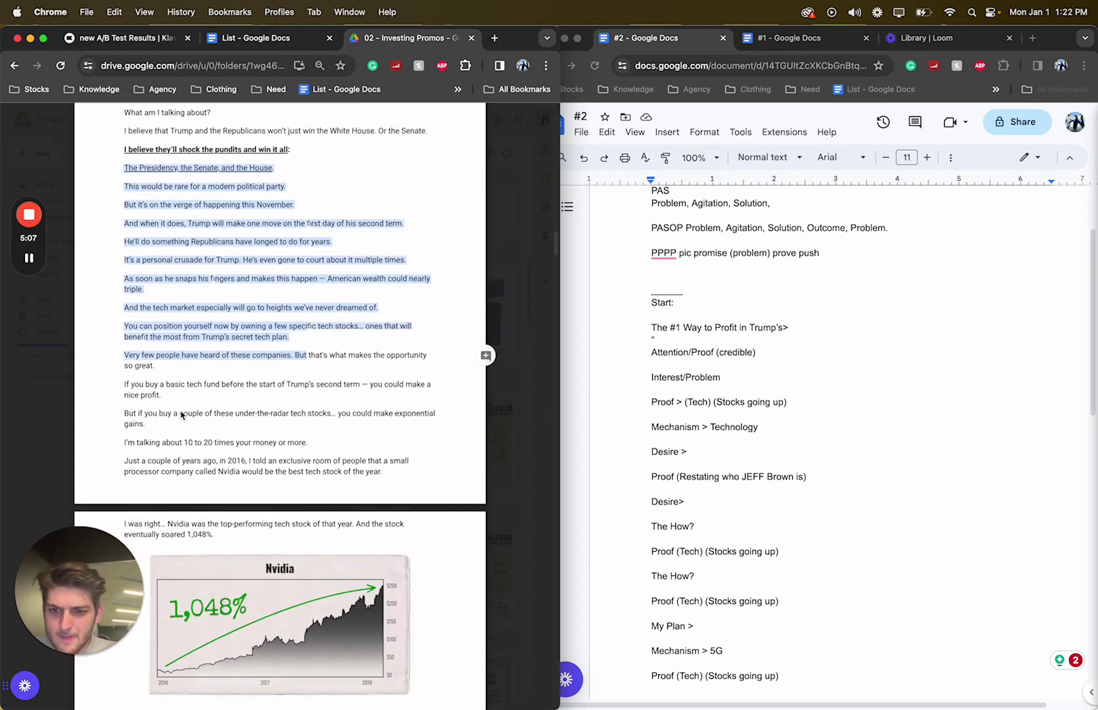
# Highlight the page 7 sentence about buying a basic tech fund and the one about Nvidia being the best tech stock of the year
pyautogui.scroll(-3, 181, 414)
pyautogui.moveTo(351, 304); pyautogui.dragTo(93, 289)
pyautogui.scroll(-4, 234, 320)
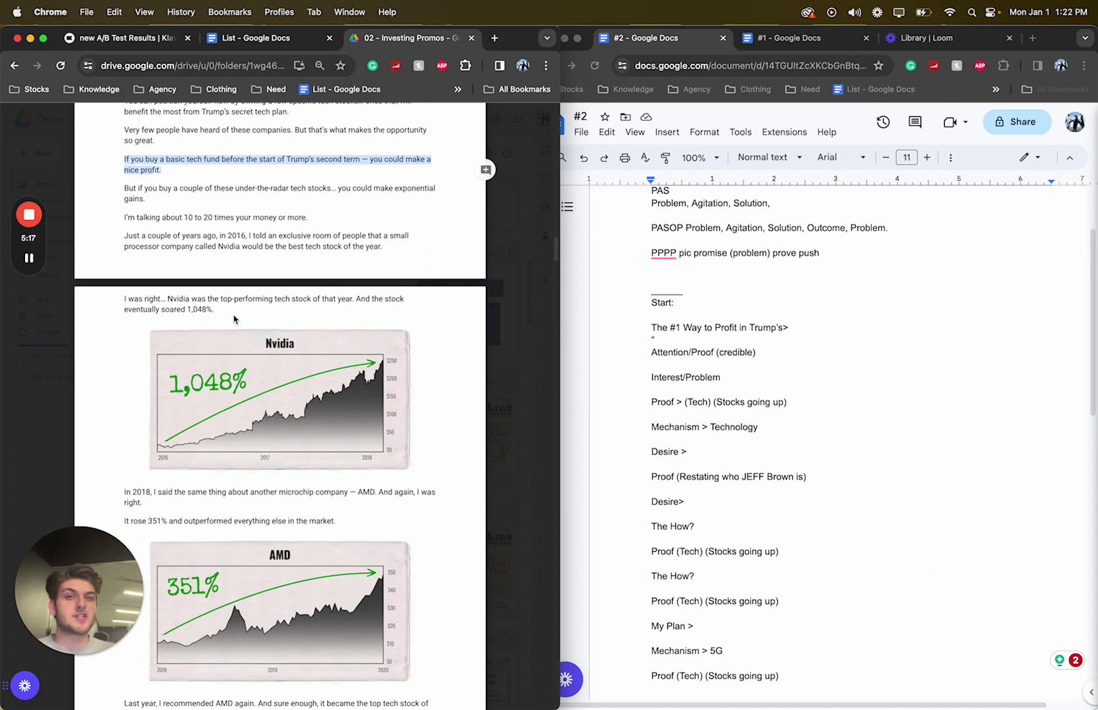
pyautogui.moveTo(123, 234); pyautogui.dragTo(384, 248)
# Examine the Nvidia and AMD charts and the Donald Trump technology quote that follows them
pyautogui.scroll(-4, 359, 267)
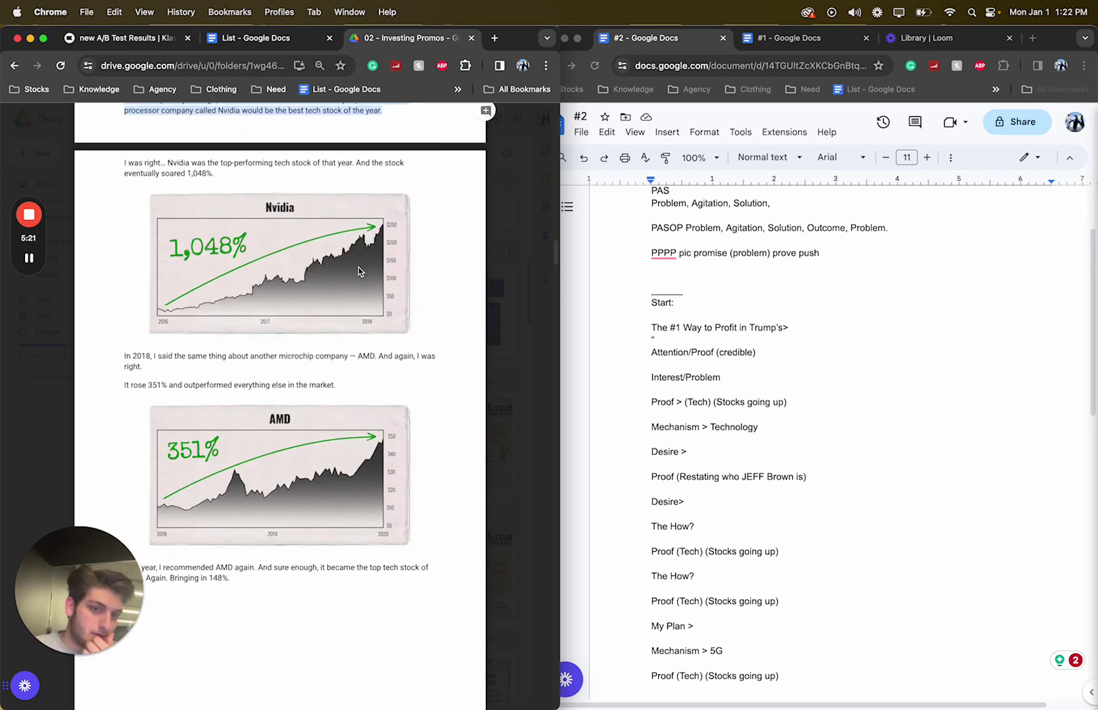
pyautogui.scroll(-2, 358, 267)
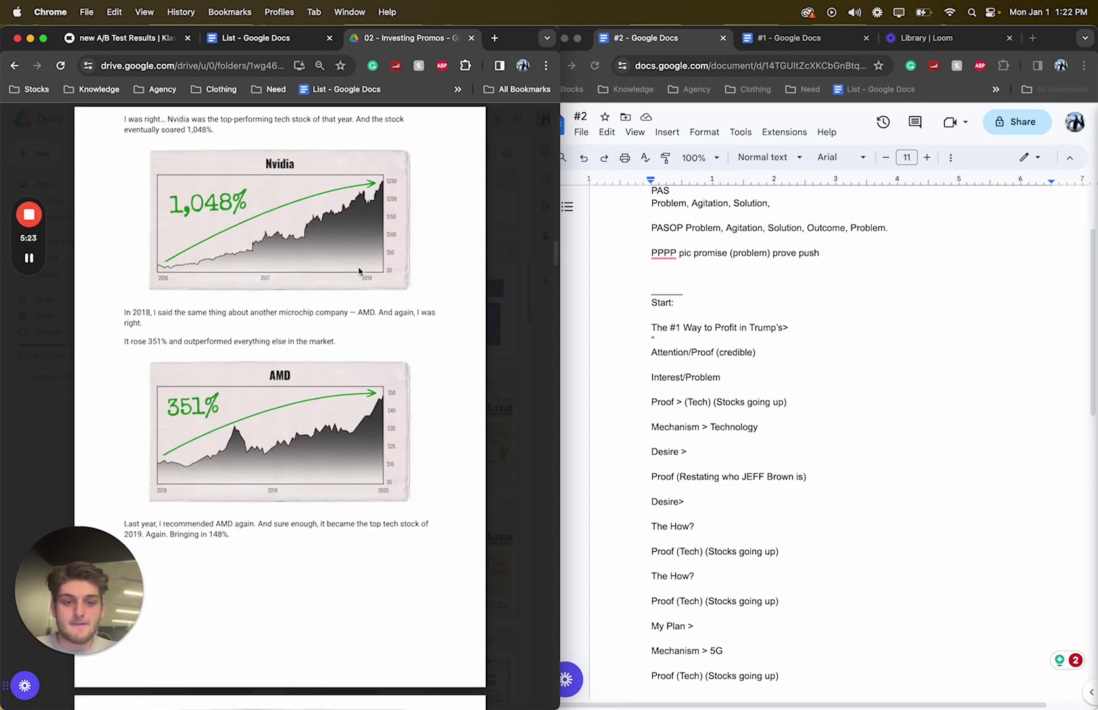
pyautogui.scroll(3, 358, 267)
pyautogui.scroll(5, 358, 271)
pyautogui.scroll(-20, 358, 270)
pyautogui.scroll(-3, 359, 271)
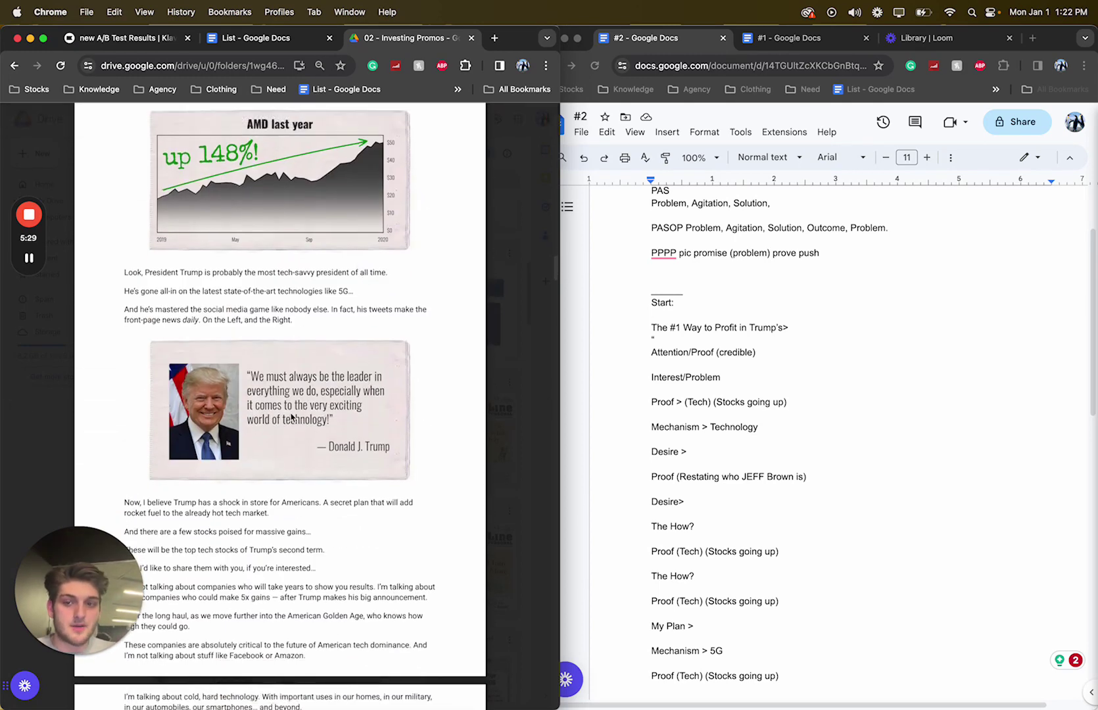
# Highlight the "A secret plan that will add rocket fuel to the already hot tech market." sentence below the Trump quote
pyautogui.scroll(-3, 322, 426)
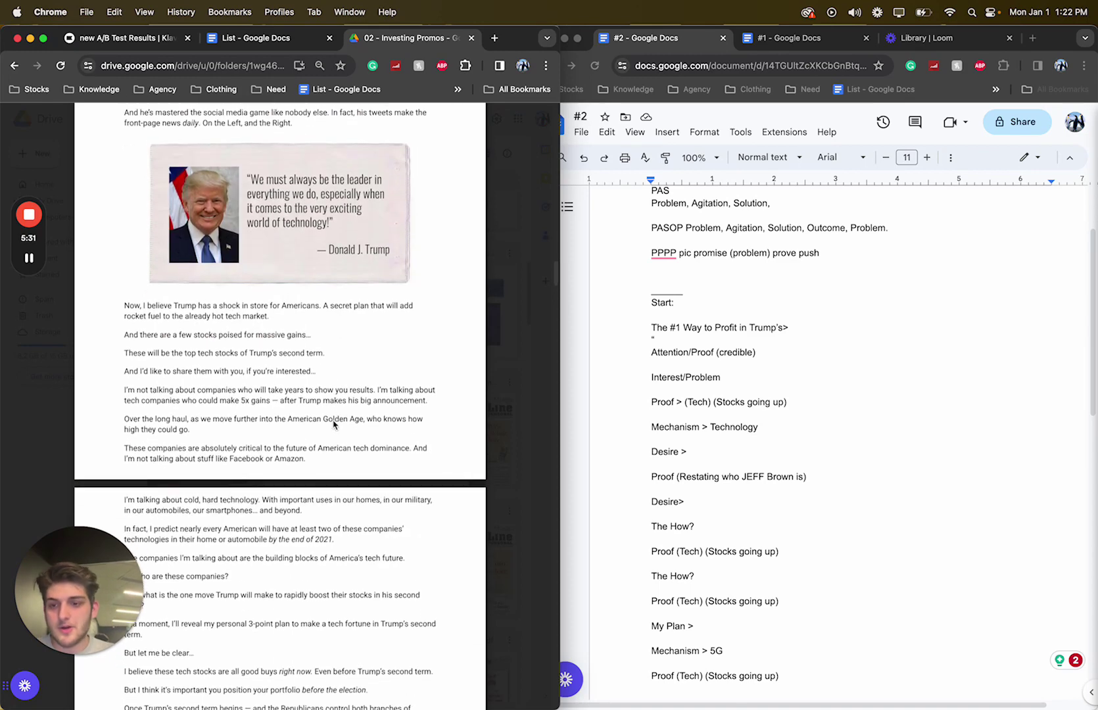
pyautogui.scroll(-1, 334, 424)
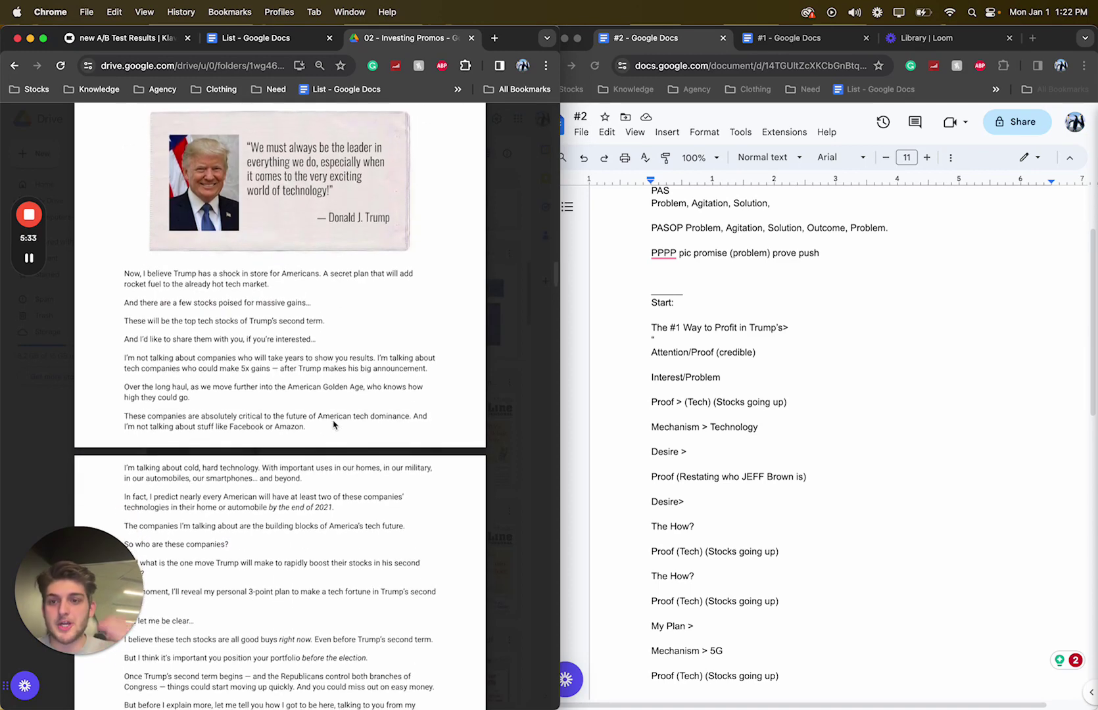
pyautogui.moveTo(128, 271); pyautogui.dragTo(319, 349)
pyautogui.moveTo(118, 269); pyautogui.dragTo(269, 282)
pyautogui.doubleClick(271, 278)
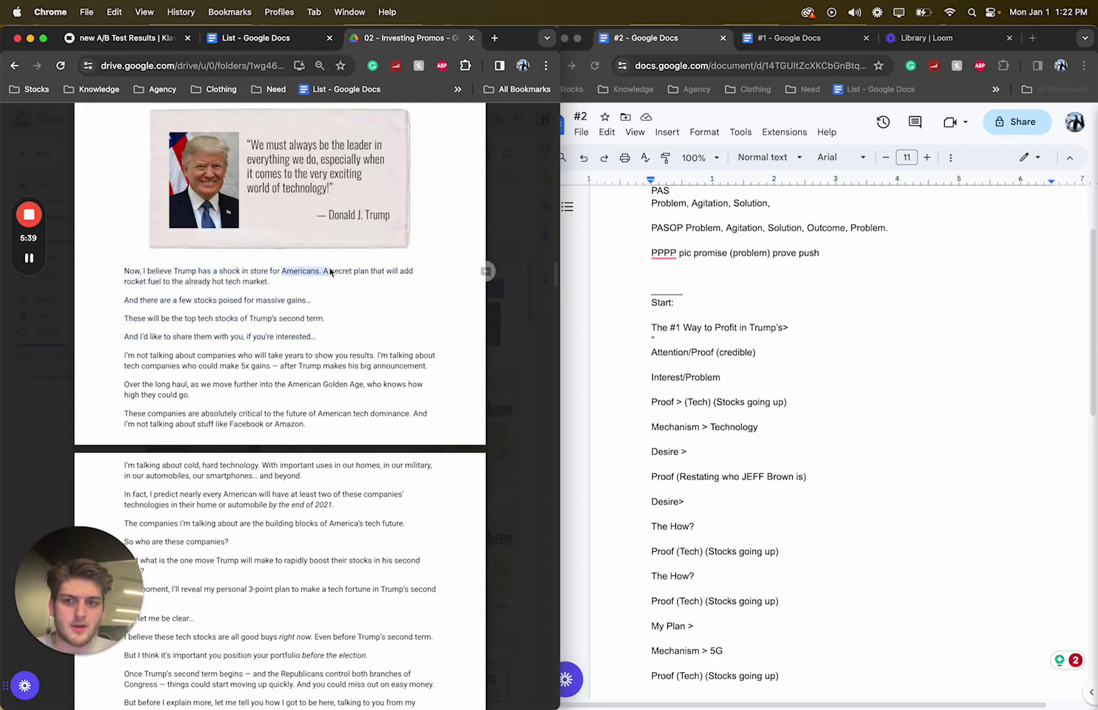
pyautogui.moveTo(271, 283); pyautogui.dragTo(310, 265)
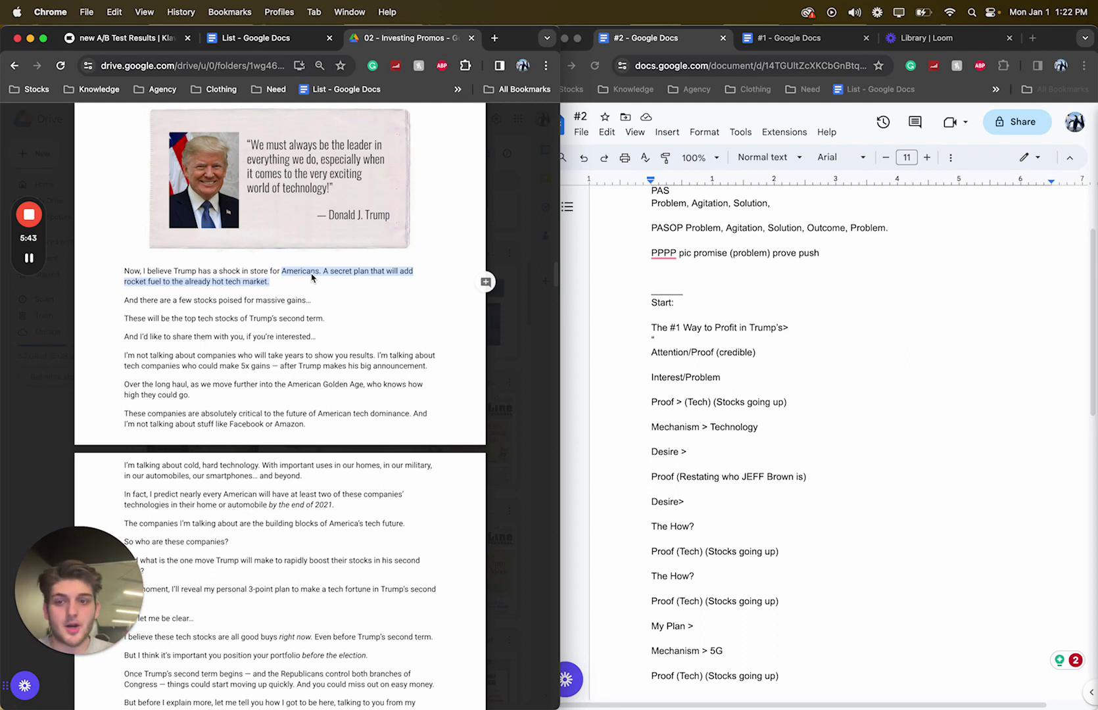
# Highlight passages from "I'm not talking about companies who will take years to show you results" down to the text before "The Silicon Valley Wunderkind."
pyautogui.scroll(-3, 191, 323)
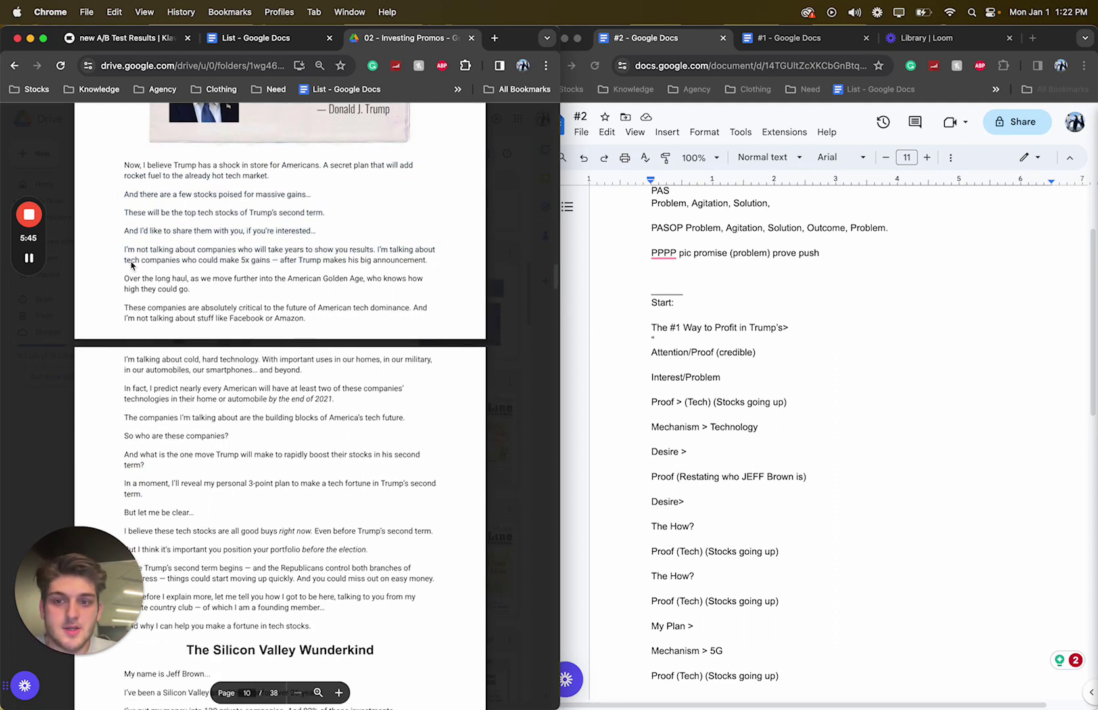
pyautogui.moveTo(125, 250); pyautogui.dragTo(353, 364)
pyautogui.scroll(-1, 354, 363)
pyautogui.moveTo(125, 334); pyautogui.dragTo(302, 335)
pyautogui.scroll(-3, 144, 279)
pyautogui.moveTo(125, 261); pyautogui.dragTo(485, 498)
pyautogui.moveTo(129, 402); pyautogui.dragTo(406, 413)
pyautogui.click(405, 413)
pyautogui.scroll(-1, 286, 424)
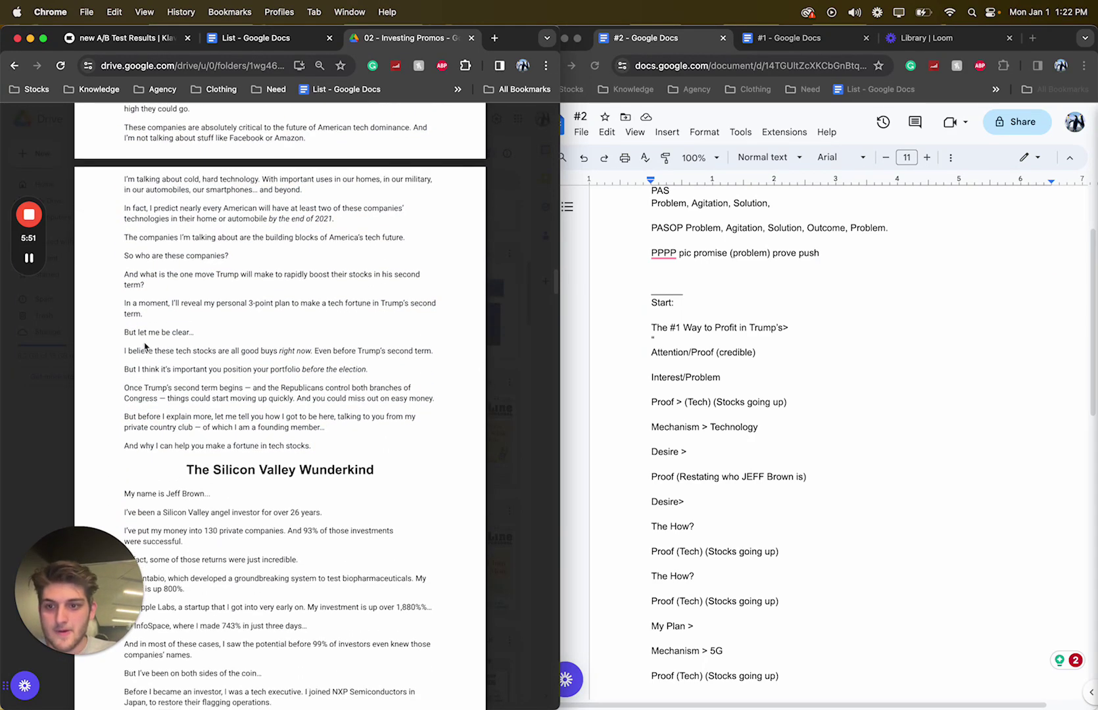
# Highlight the passage from "I believe these tech stocks are all good buys" to "a fortune in tech stocks", plus the heading "The Silicon Valley Wunderkind"
pyautogui.moveTo(126, 350); pyautogui.dragTo(486, 445)
pyautogui.click(361, 465)
pyautogui.scroll(-3, 361, 464)
pyautogui.moveTo(195, 304); pyautogui.dragTo(388, 297)
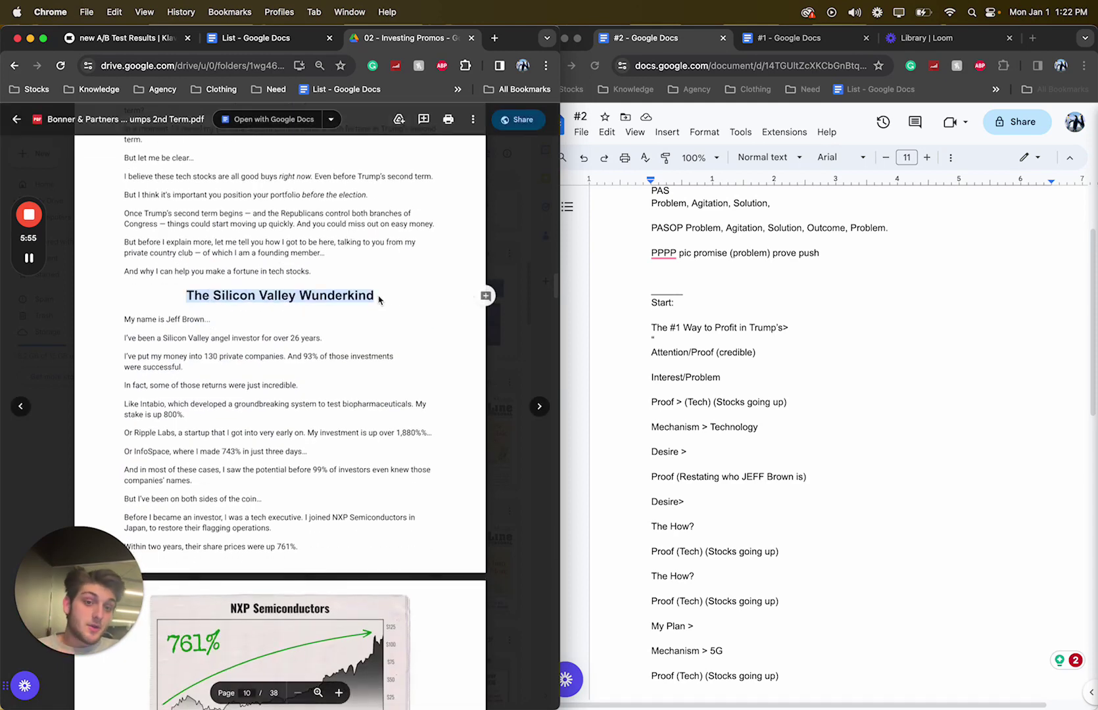
# Highlight the full author biography below "The Silicon Valley Wunderkind", down to the sentence about share prices within two years
pyautogui.moveTo(123, 319); pyautogui.dragTo(304, 551)
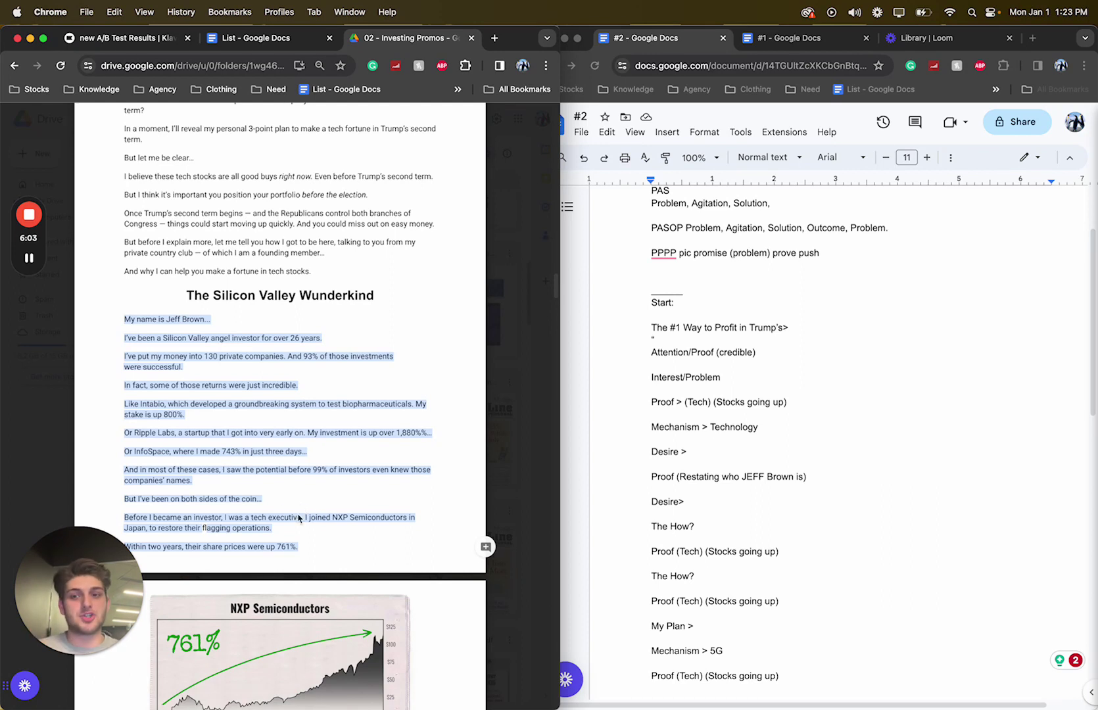
pyautogui.click(214, 423)
pyautogui.moveTo(126, 320); pyautogui.dragTo(319, 551)
pyautogui.click(313, 386)
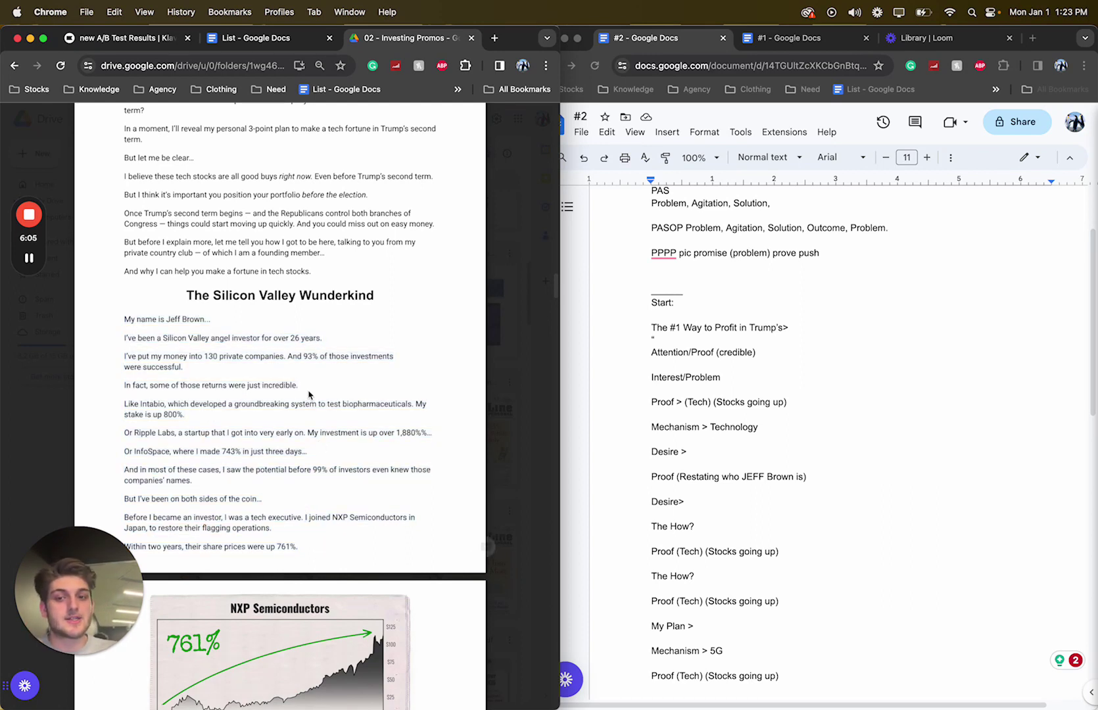
# Highlight the biography's investment-return claims about incredible returns, Intabio, Ripple Labs and InfoSpace
pyautogui.moveTo(303, 360); pyautogui.dragTo(178, 398)
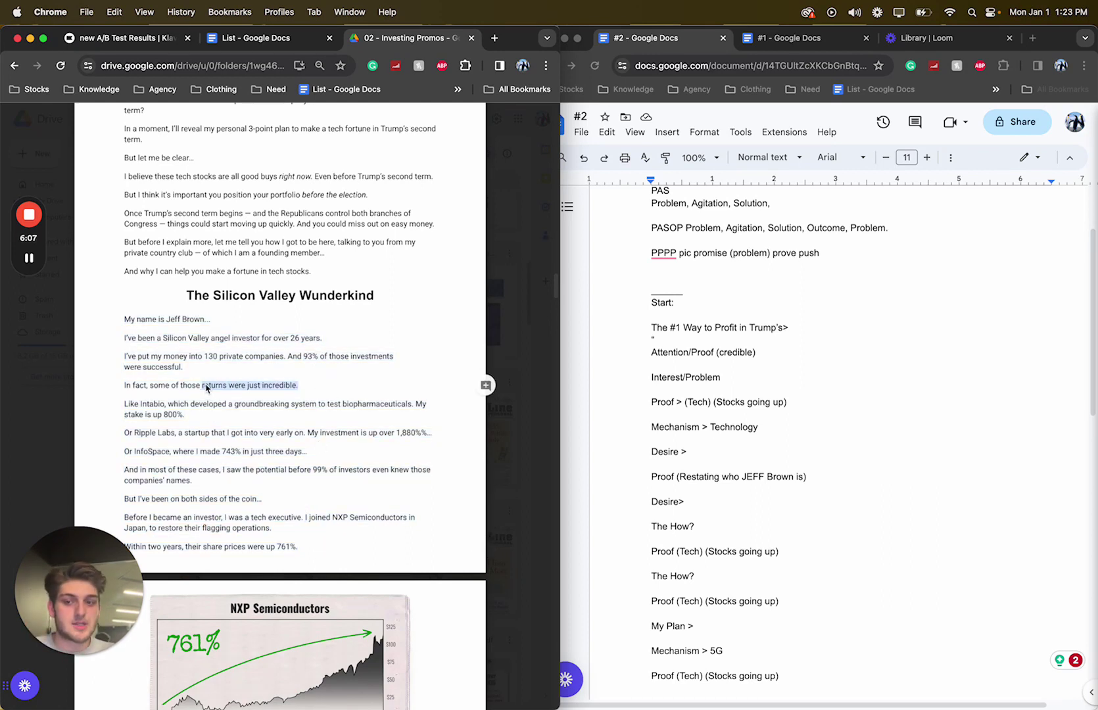
pyautogui.click(192, 422)
pyautogui.tripleClick(191, 402)
pyautogui.click(343, 434)
pyautogui.moveTo(320, 433); pyautogui.dragTo(389, 444)
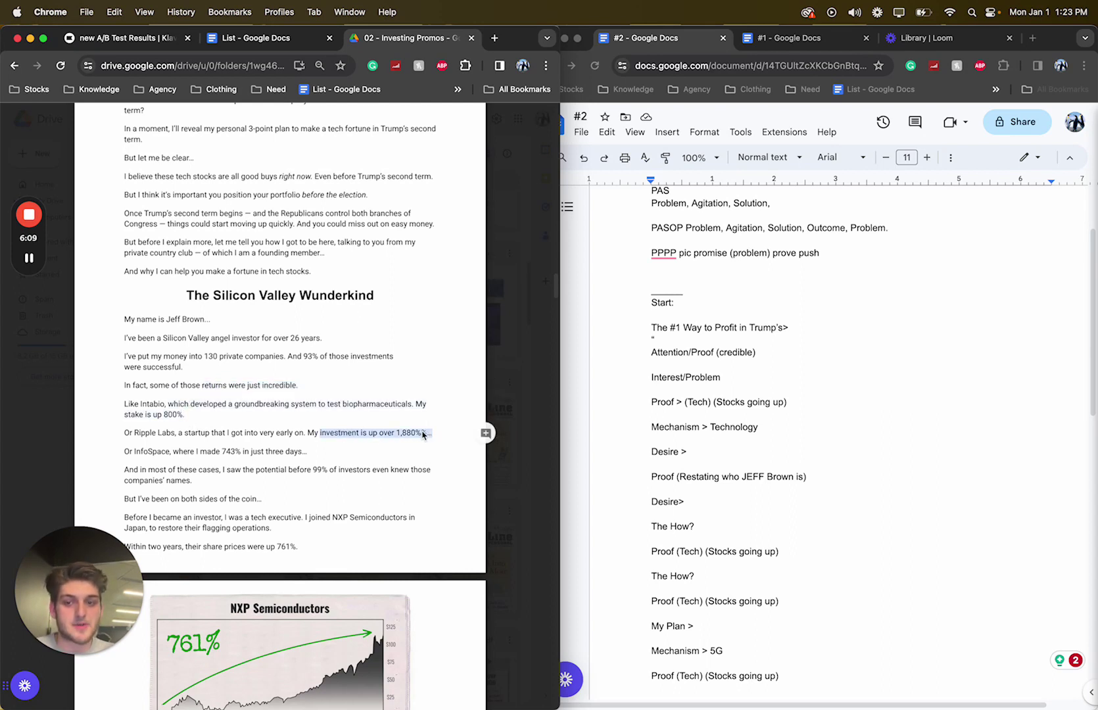
pyautogui.moveTo(199, 453); pyautogui.dragTo(307, 454)
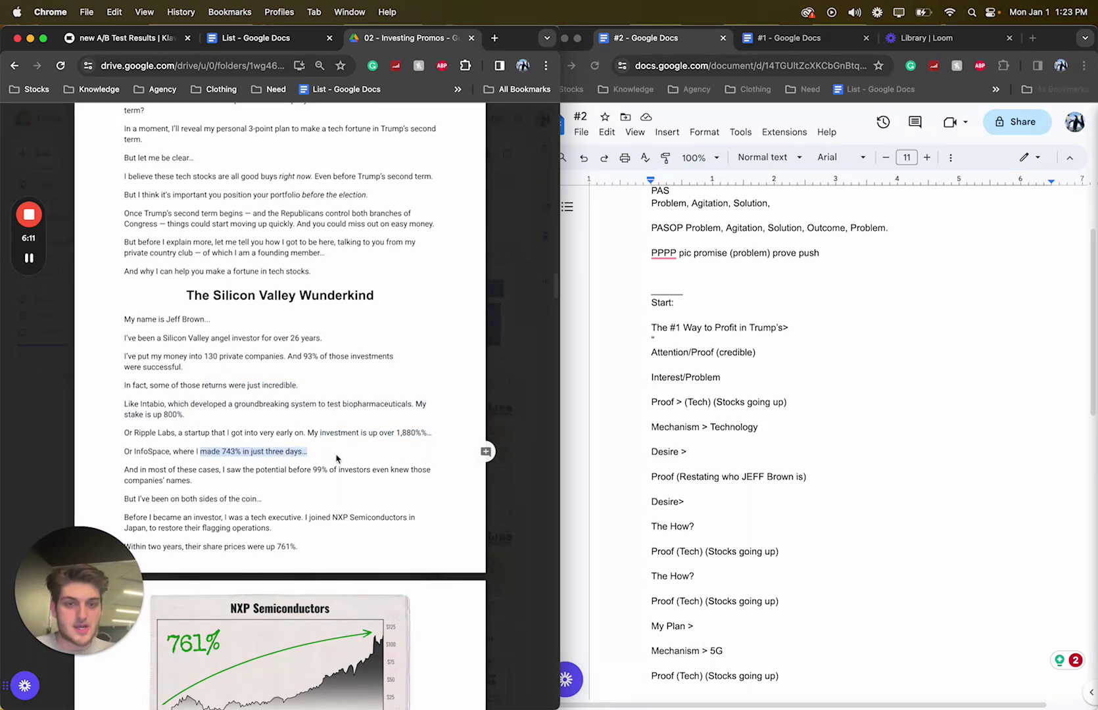
# Examine the NXP, Qualcomm, Nvidia and AMD charts and the author's credentials down to "How To Make A Tech Fortune In Trump's Second Term"
pyautogui.scroll(-2, 336, 458)
pyautogui.scroll(-3, 335, 458)
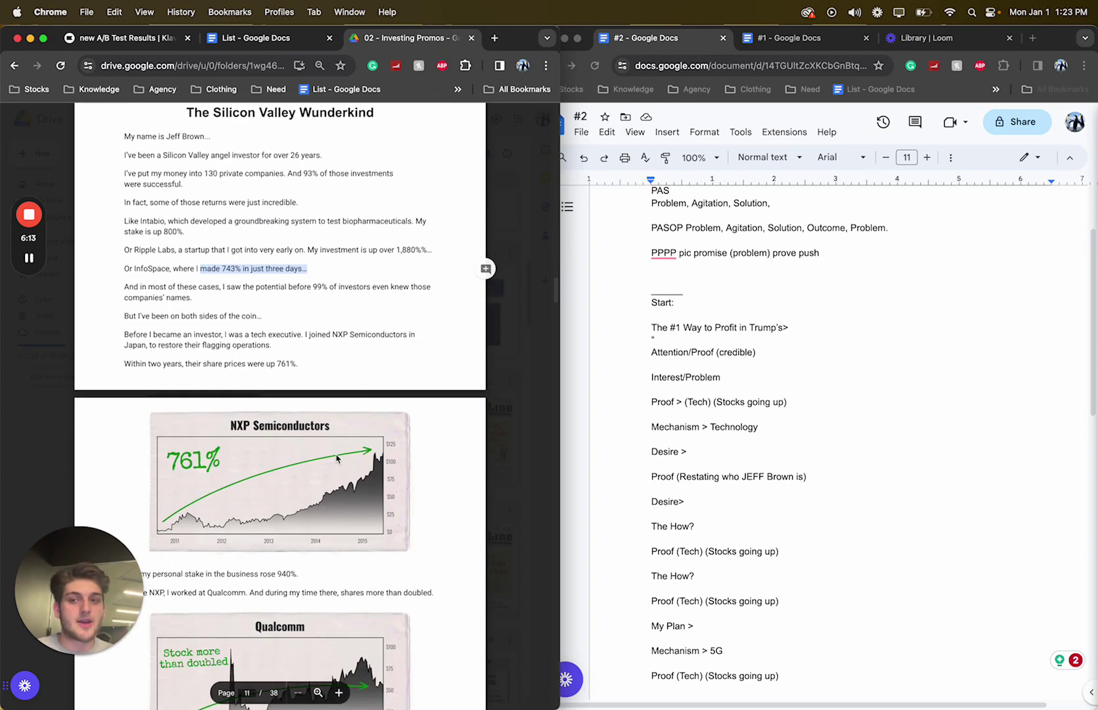
pyautogui.scroll(-3, 336, 459)
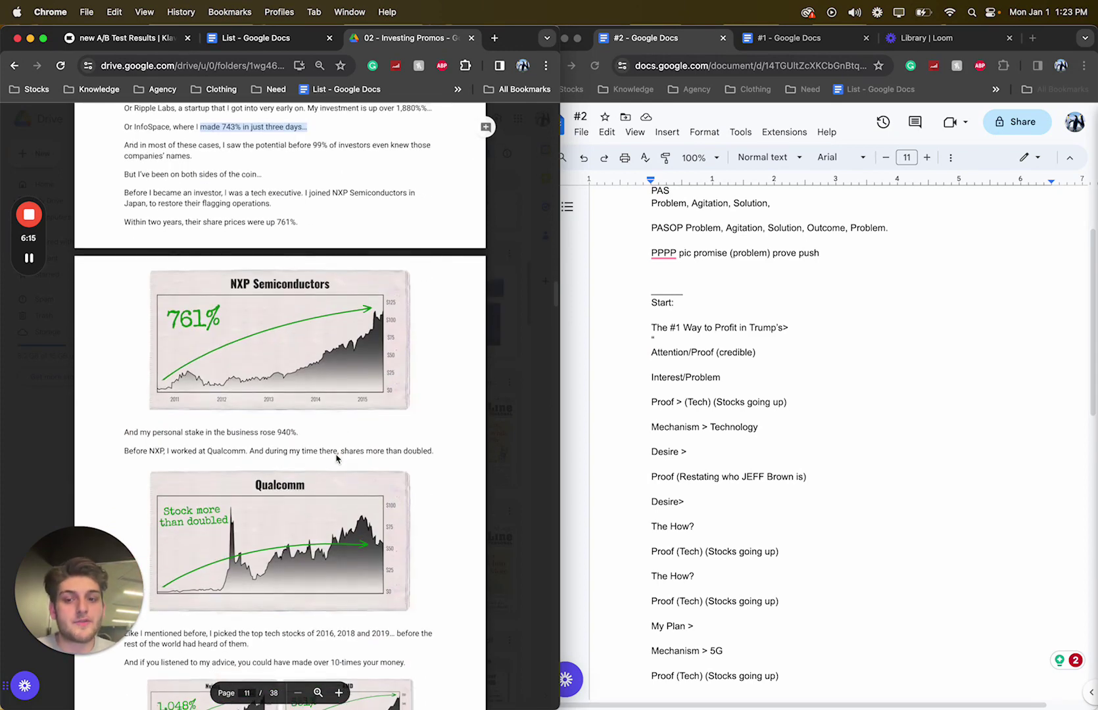
pyautogui.scroll(-3, 336, 458)
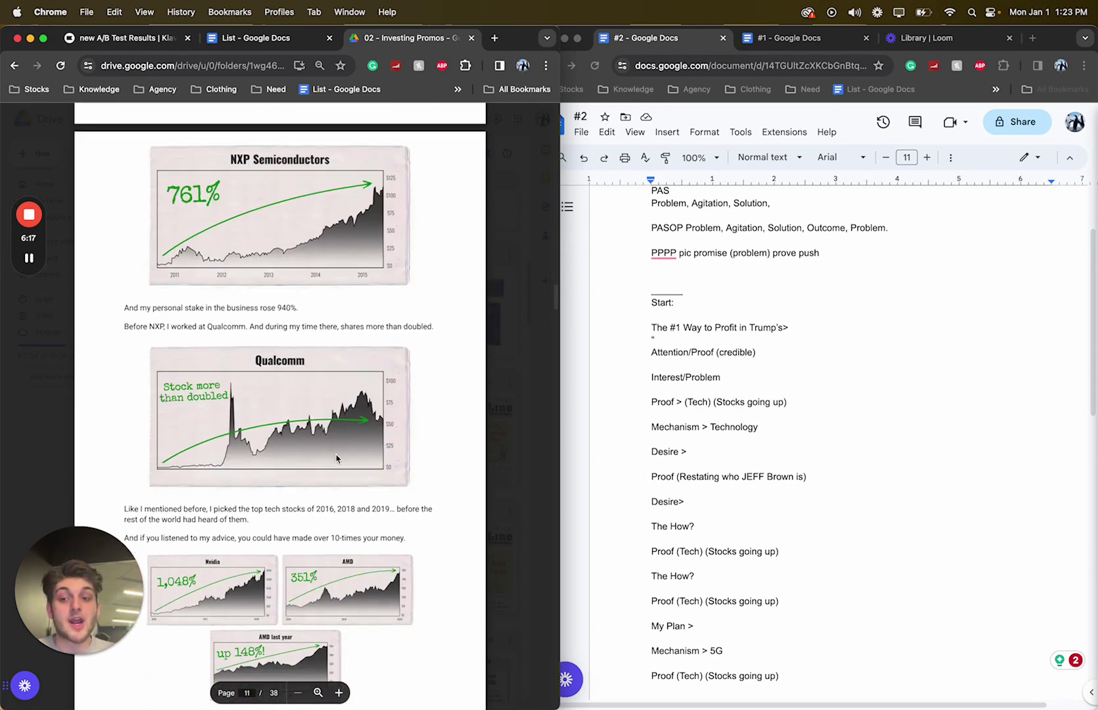
pyautogui.scroll(-2, 336, 458)
pyautogui.scroll(-2, 325, 368)
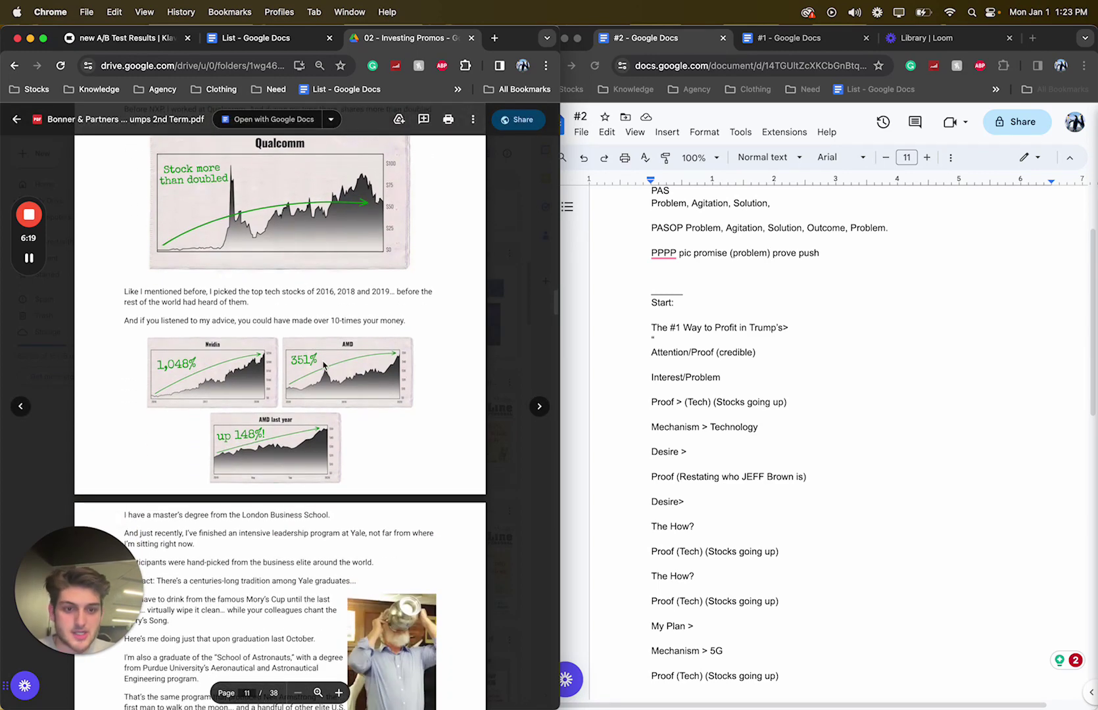
pyautogui.scroll(-8, 324, 365)
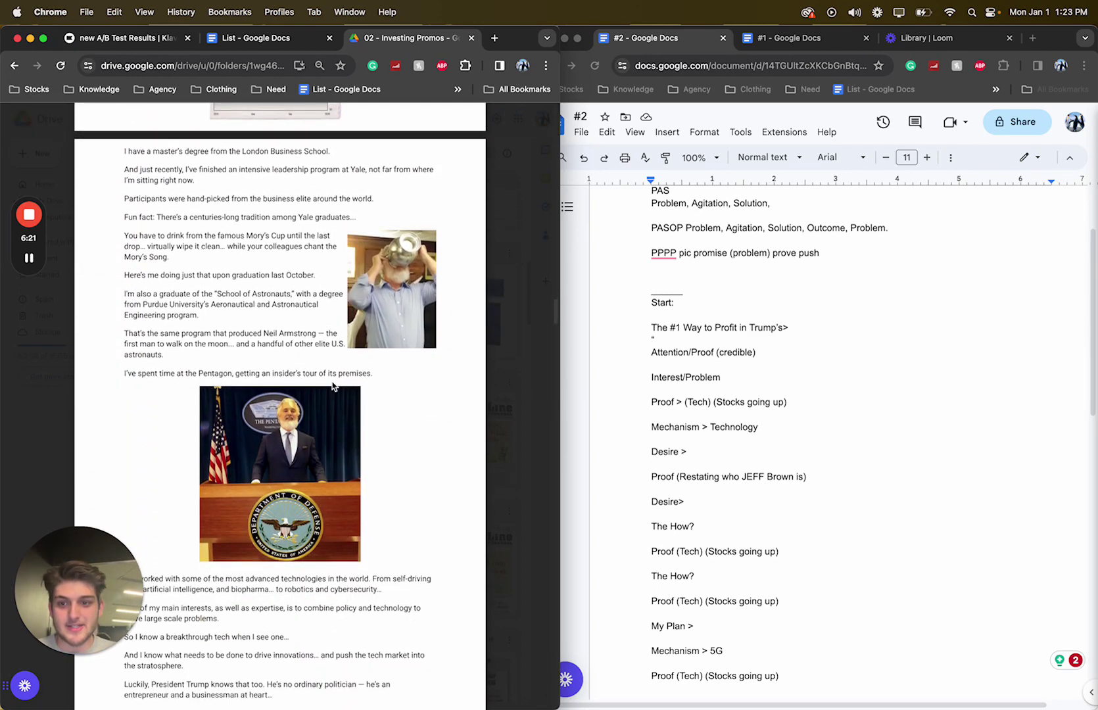
pyautogui.scroll(-14, 333, 387)
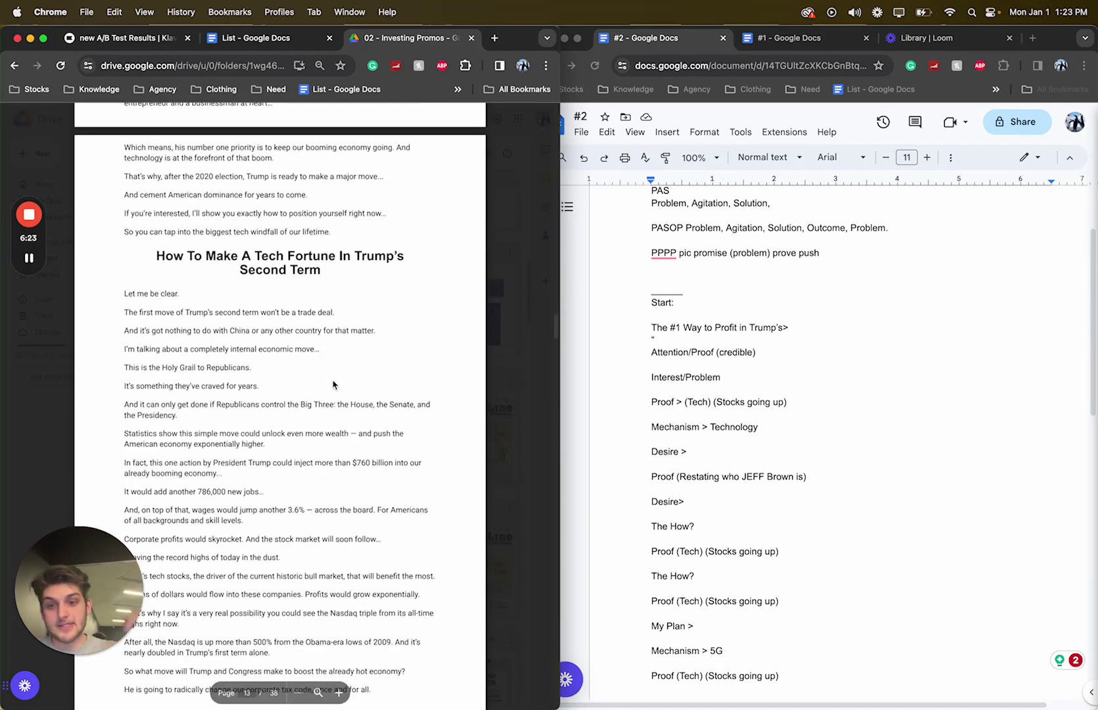
# Highlight the "How To Make A Tech Fortune" heading and the lines from "The first move of Trump's second term" to the Holy Grail sentence
pyautogui.scroll(-1, 333, 385)
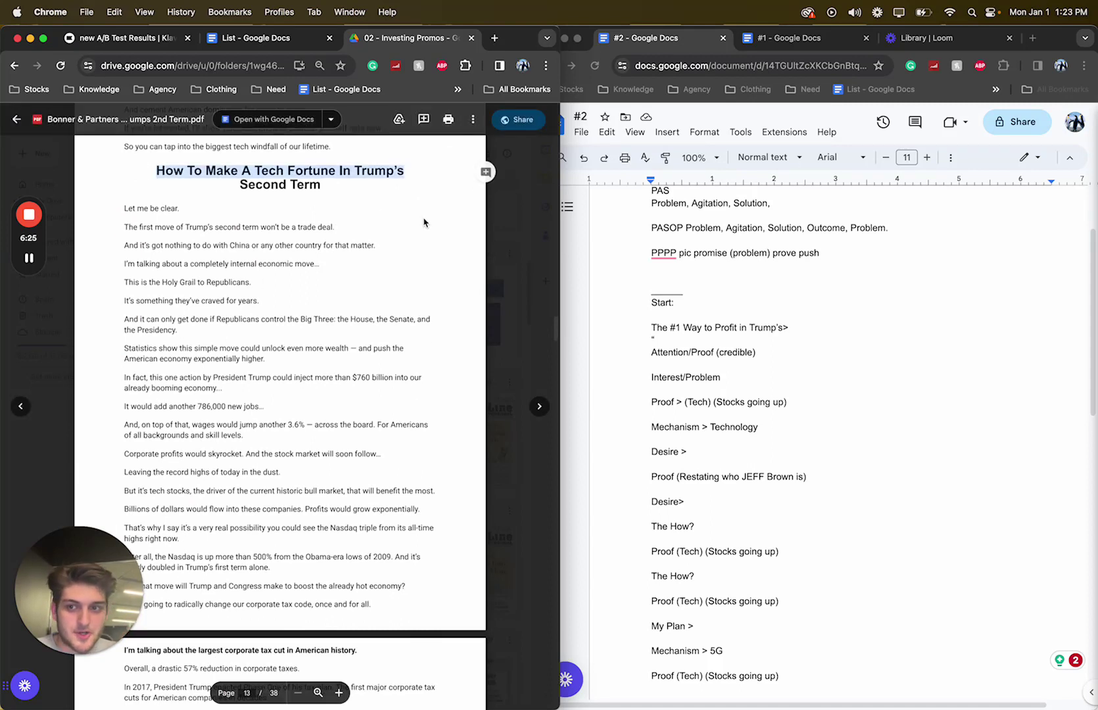
pyautogui.moveTo(125, 227); pyautogui.dragTo(319, 265)
pyautogui.click(136, 272)
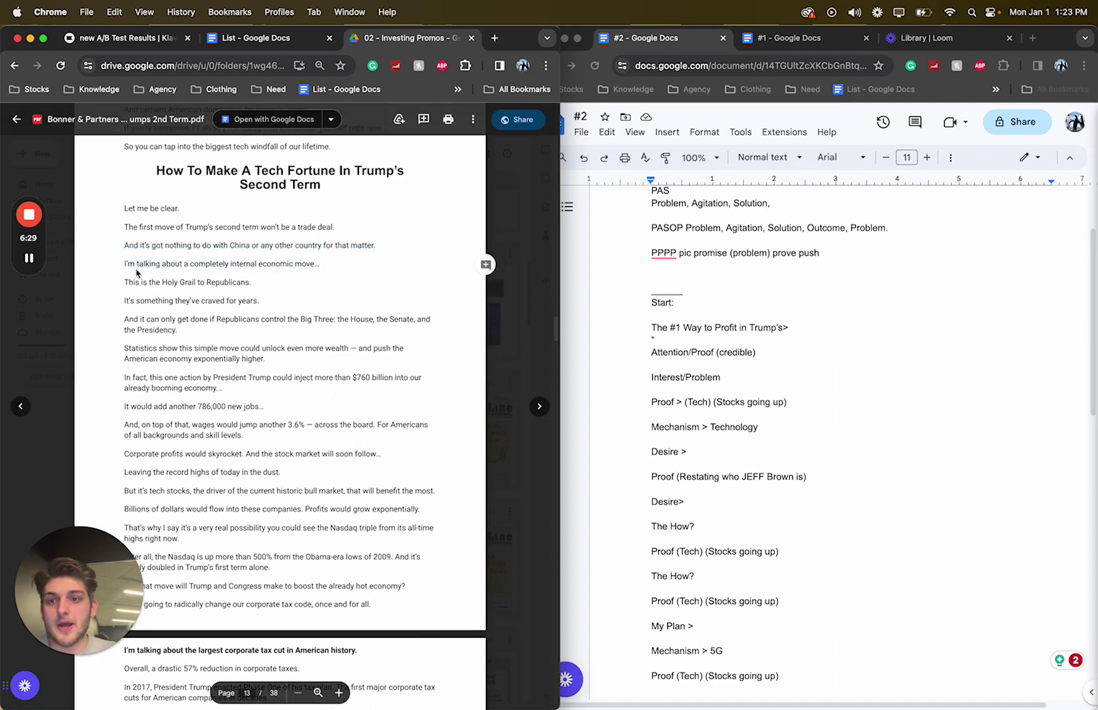
pyautogui.moveTo(137, 280); pyautogui.dragTo(252, 288)
# Highlight the page 13 benefit claims following "And it can only get done", including the 786,000 new jobs and $760 billion statements
pyautogui.moveTo(125, 319); pyautogui.dragTo(319, 567)
pyautogui.scroll(-2, 178, 406)
pyautogui.click(178, 406)
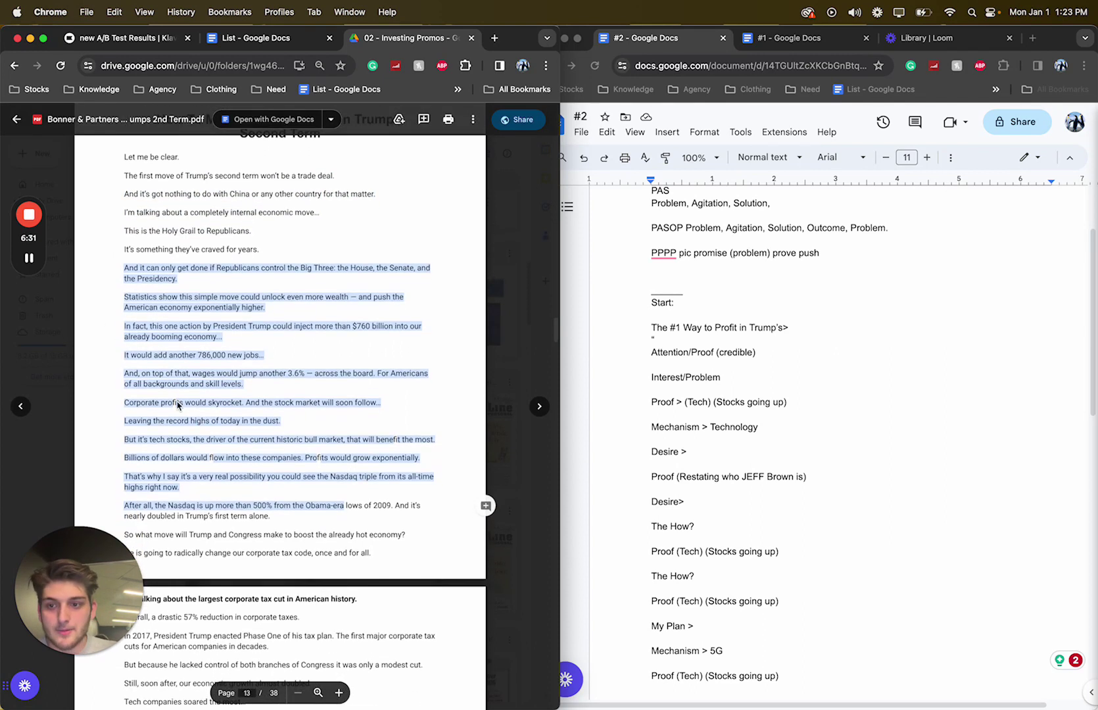
pyautogui.moveTo(125, 355); pyautogui.dragTo(263, 356)
pyautogui.moveTo(242, 301); pyautogui.dragTo(271, 321)
pyautogui.scroll(-2, 252, 363)
pyautogui.click(206, 296)
pyautogui.moveTo(273, 276); pyautogui.dragTo(343, 289)
pyautogui.click(352, 290)
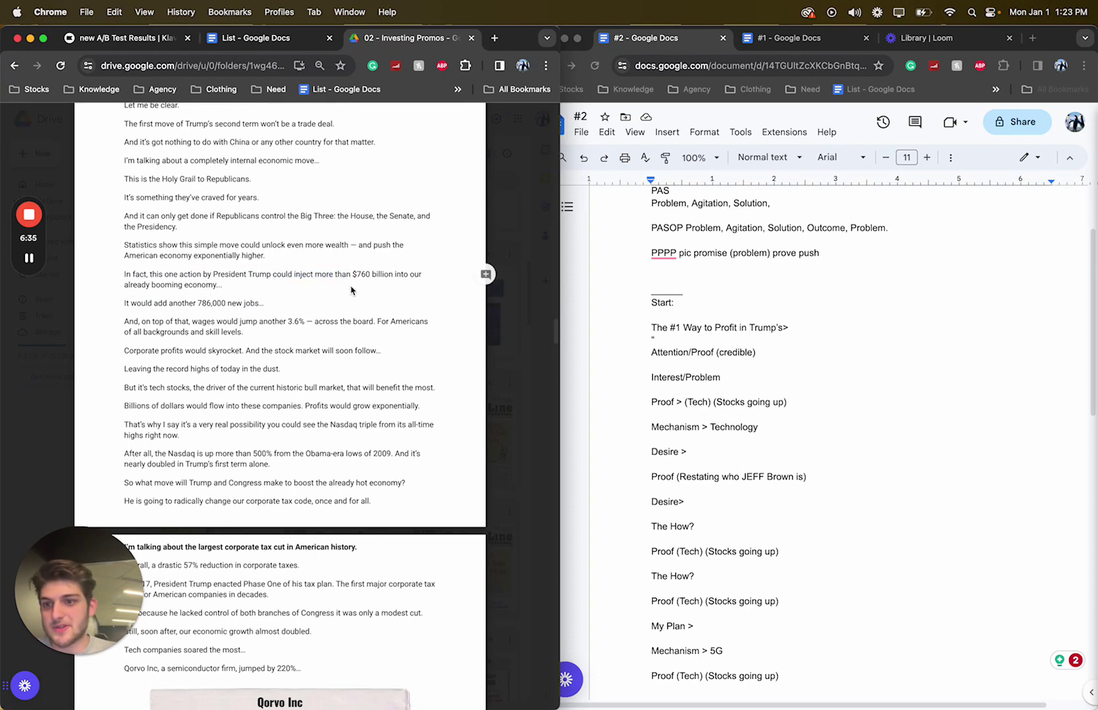
# Highlight the bold sentence "I'm talking about the largest corporate tax cut in American history." on page 14
pyautogui.scroll(-4, 350, 290)
pyautogui.scroll(-6, 316, 312)
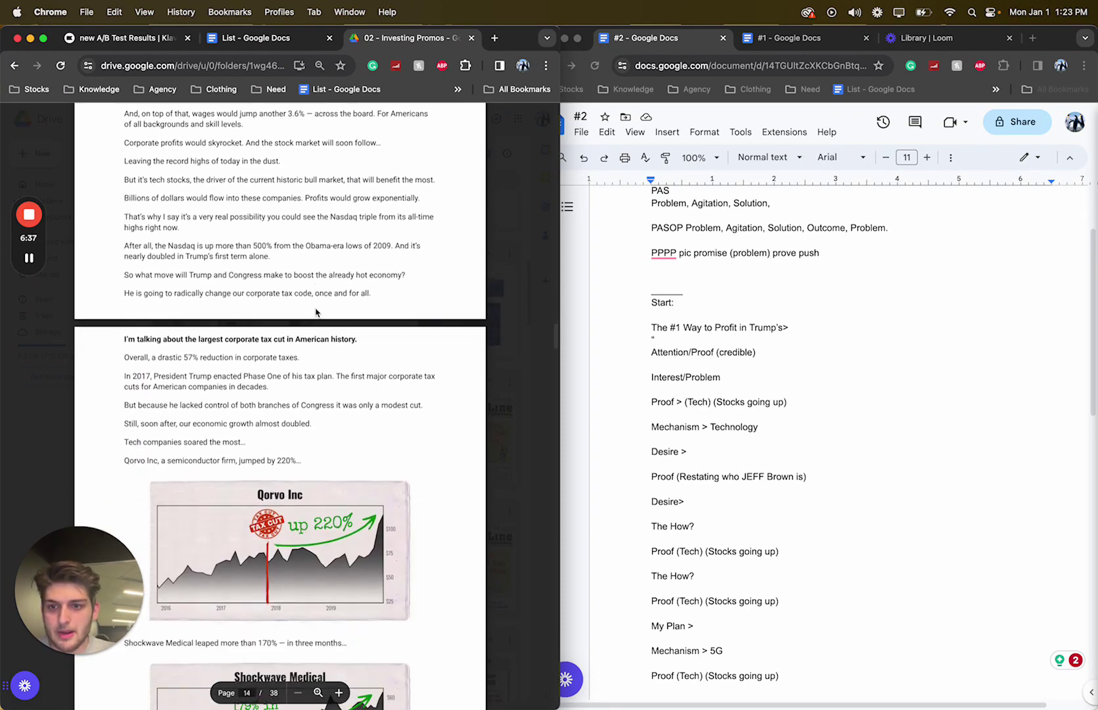
pyautogui.moveTo(120, 302); pyautogui.dragTo(364, 312)
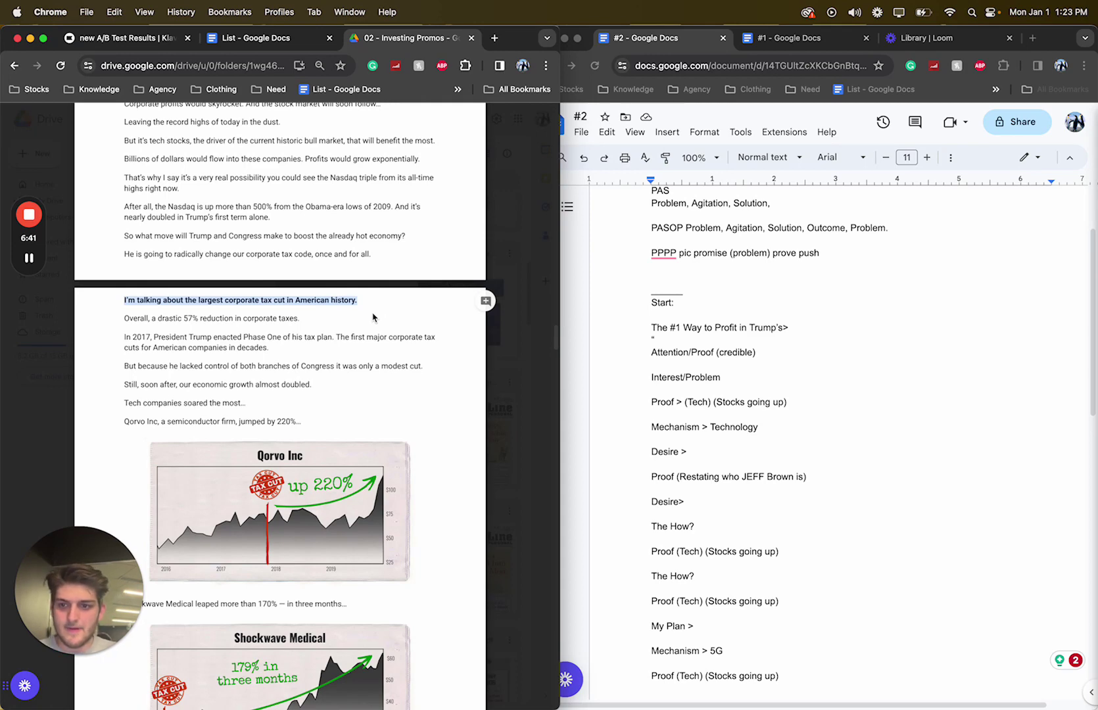
pyautogui.click(544, 558)
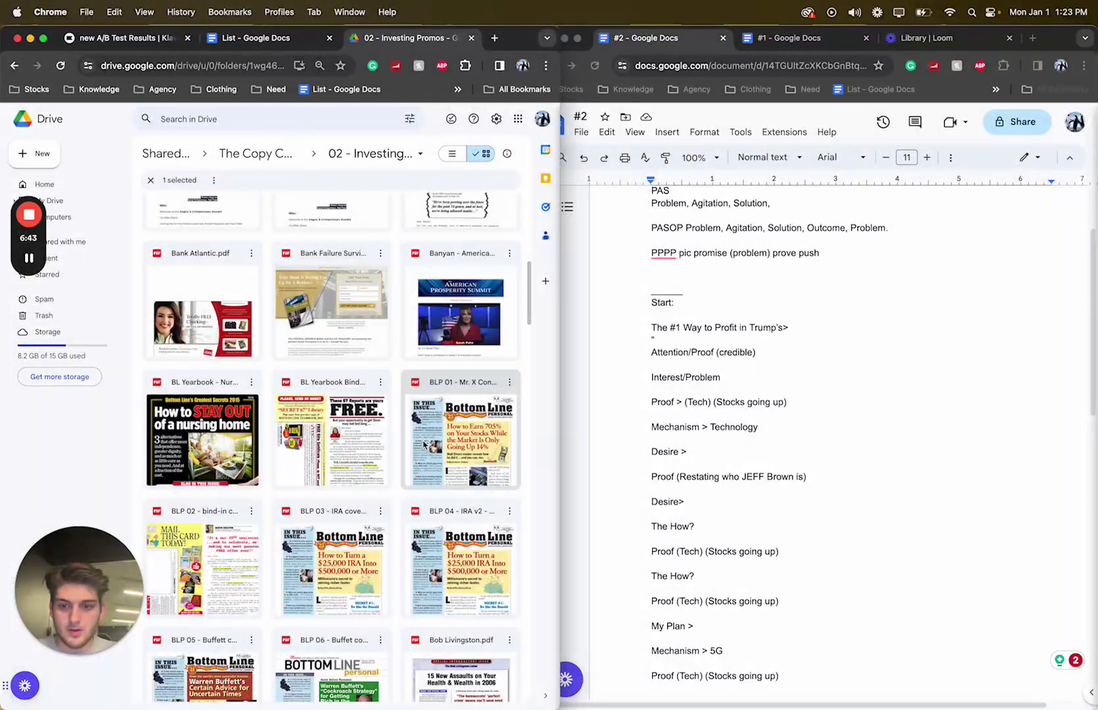
pyautogui.scroll(-10, 424, 445)
pyautogui.scroll(-1, 257, 336)
pyautogui.press('Return')
pyautogui.scroll(-20, 296, 362)
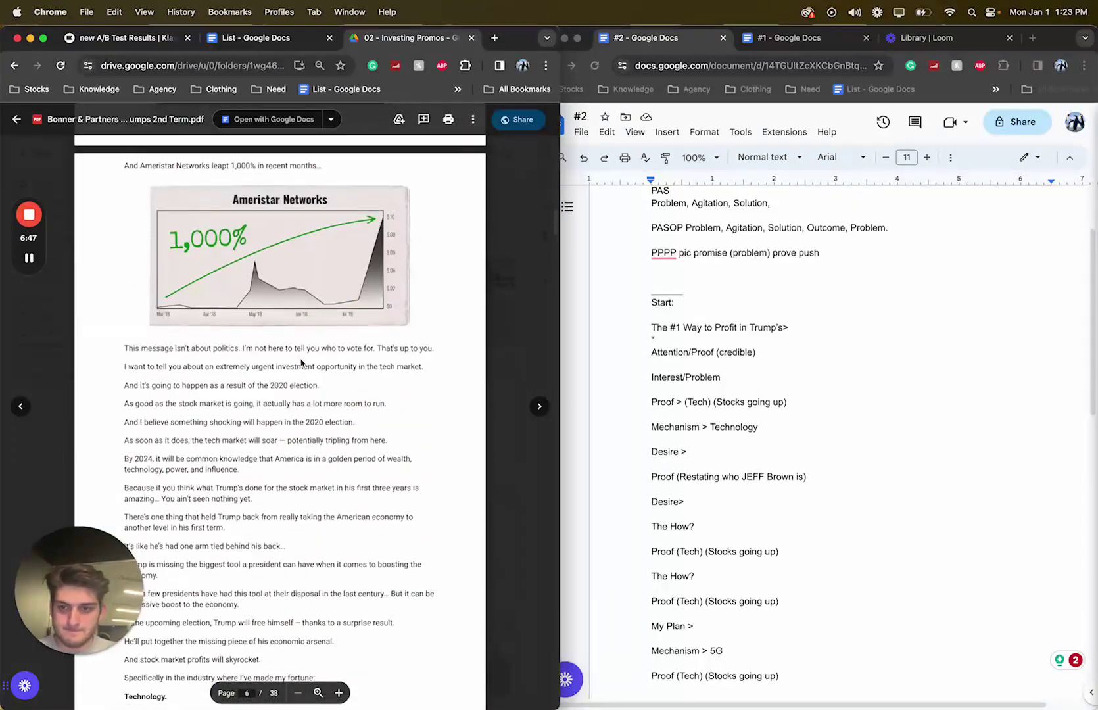
pyautogui.scroll(-20, 303, 362)
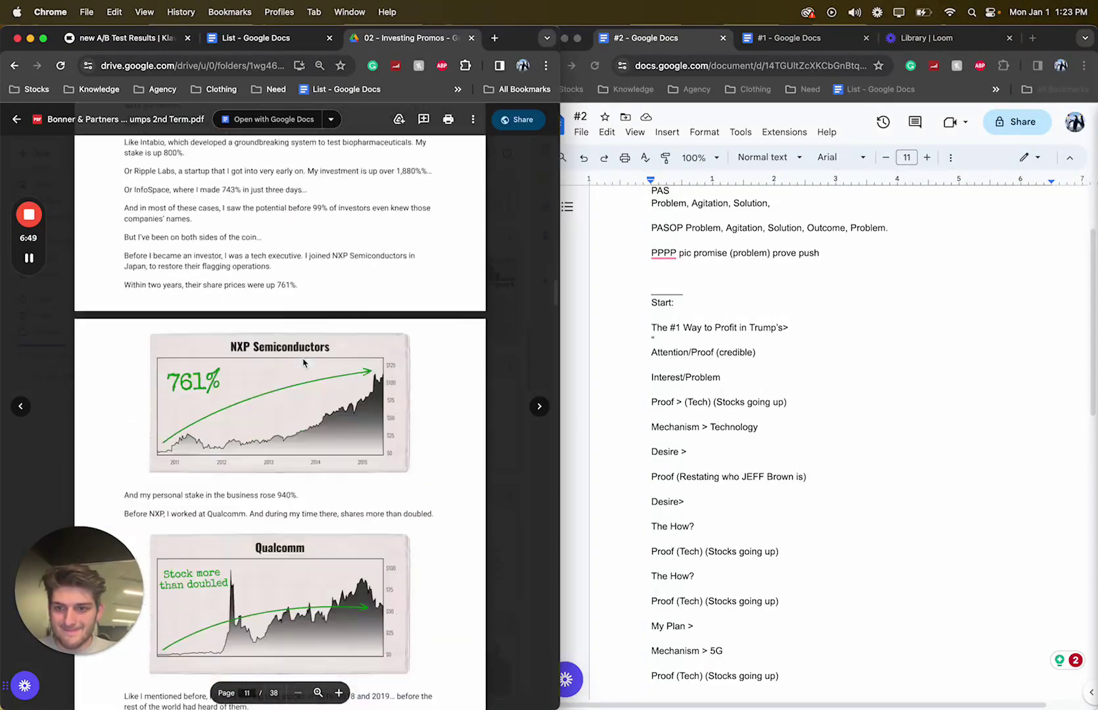
pyautogui.scroll(-20, 304, 359)
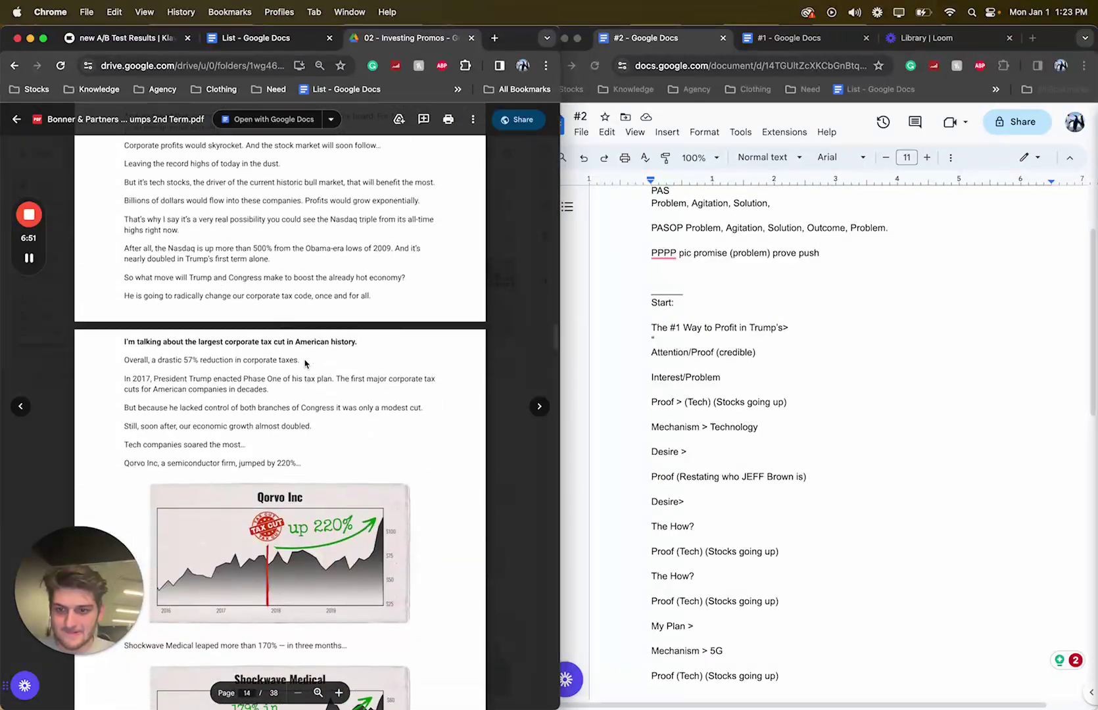
# Add the outline entry "Mechanism > Tax Cut" between "Desire>" and the first "The How?", reusing the "Mechanism > Technology" line
pyautogui.click(815, 538)
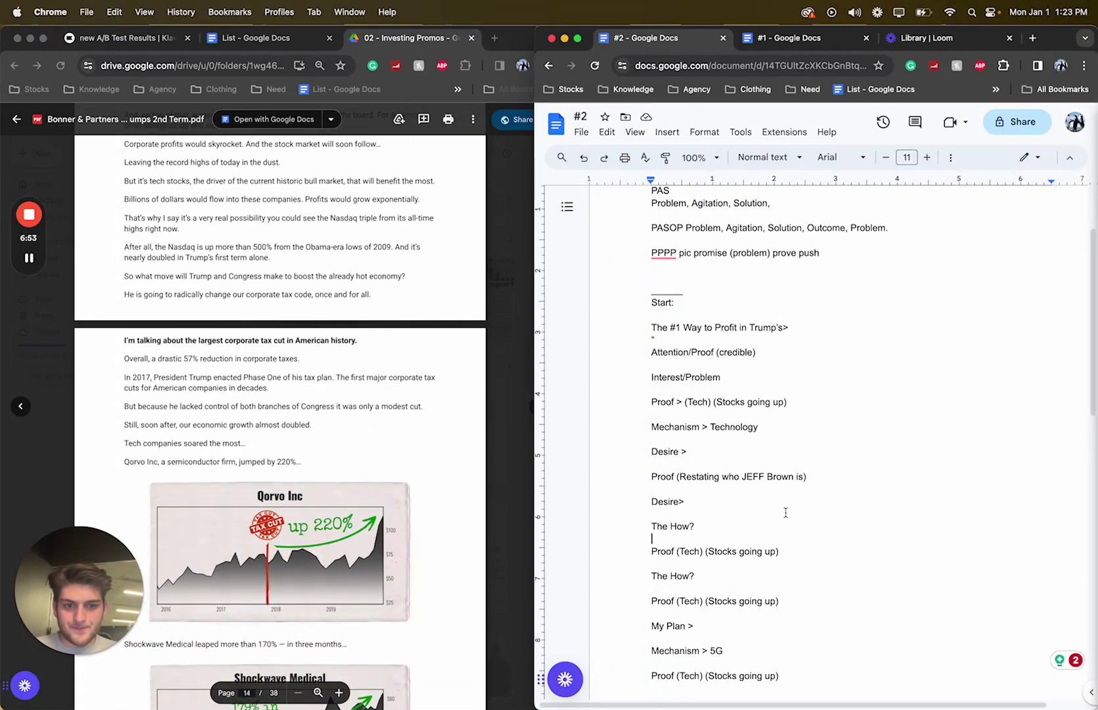
pyautogui.press('Return')
pyautogui.write('(')
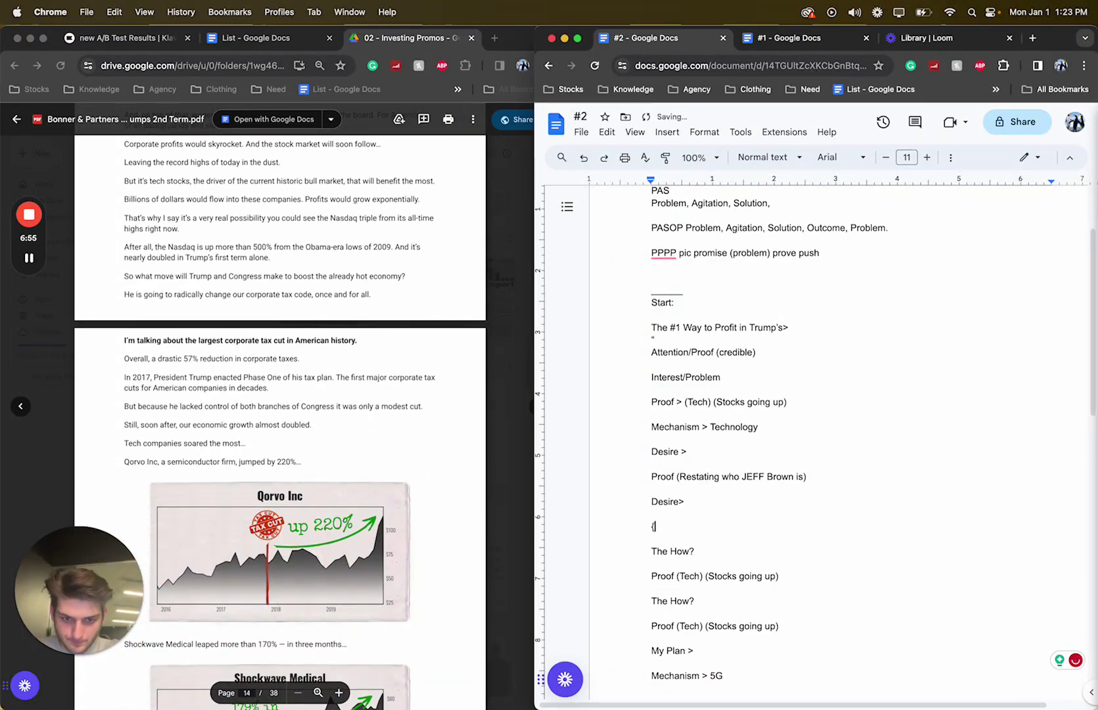
pyautogui.moveTo(768, 427); pyautogui.dragTo(628, 427)
pyautogui.press('super+c')
pyautogui.click(654, 526)
pyautogui.press('super+v')
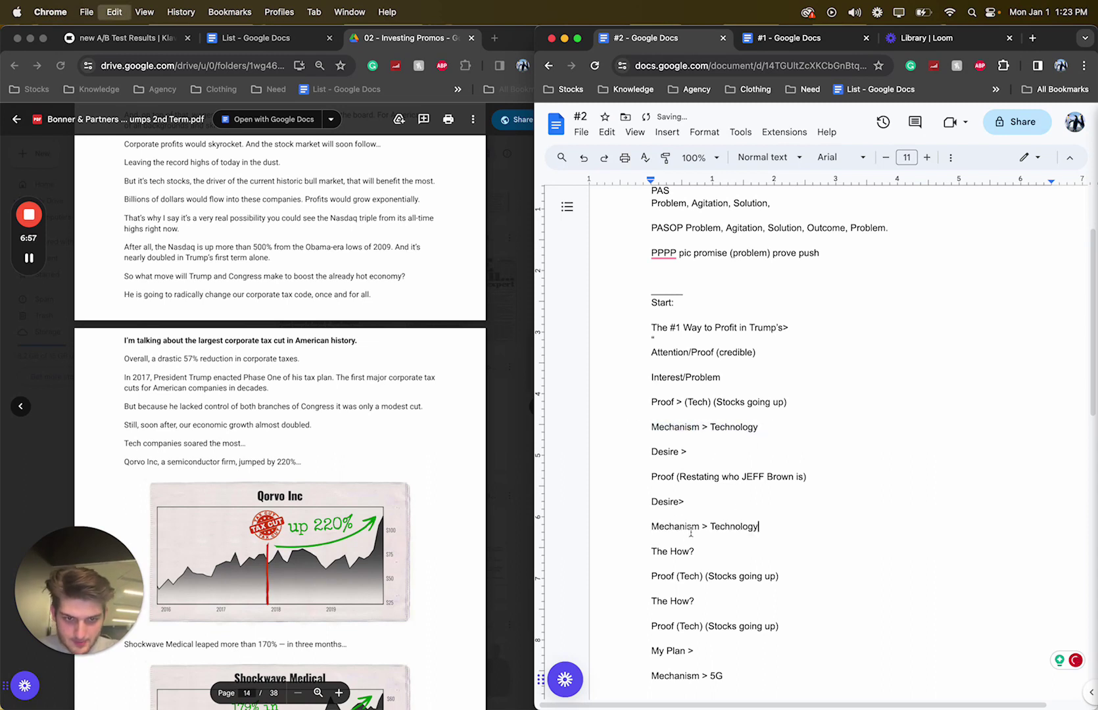
pyautogui.moveTo(763, 527); pyautogui.dragTo(712, 526)
pyautogui.write('Tac')
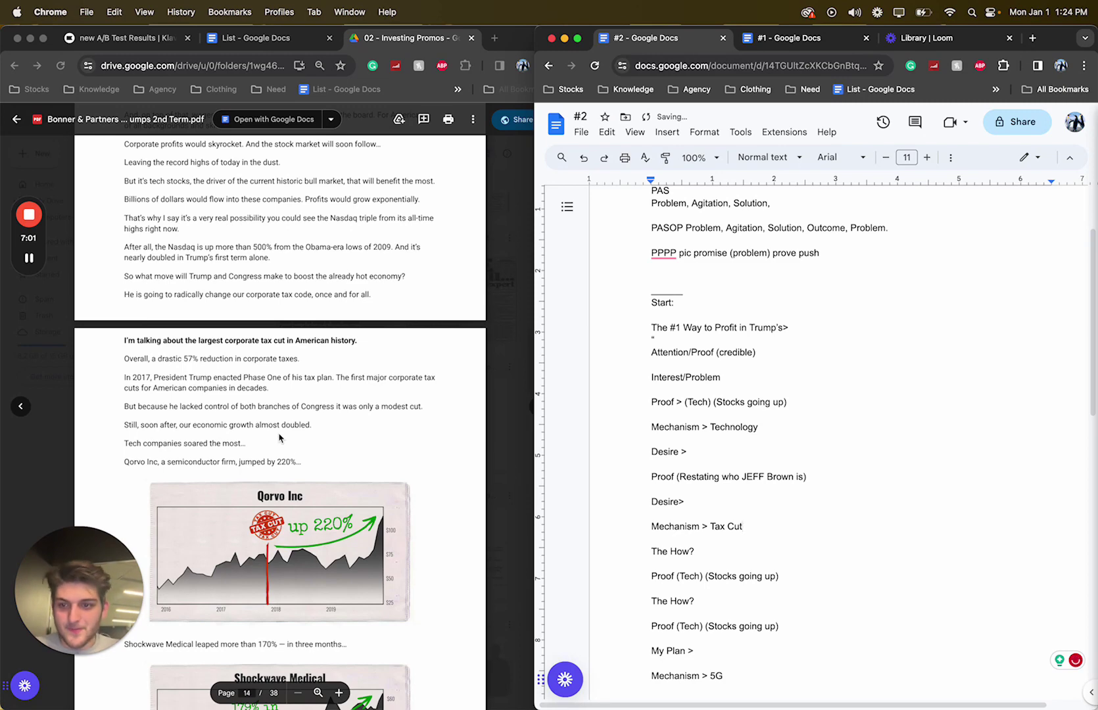
# Insert a copy of the "Desire >" entry below "Mechanism > Tax Cut" and remove the extra blank line after it
pyautogui.scroll(-12, 279, 438)
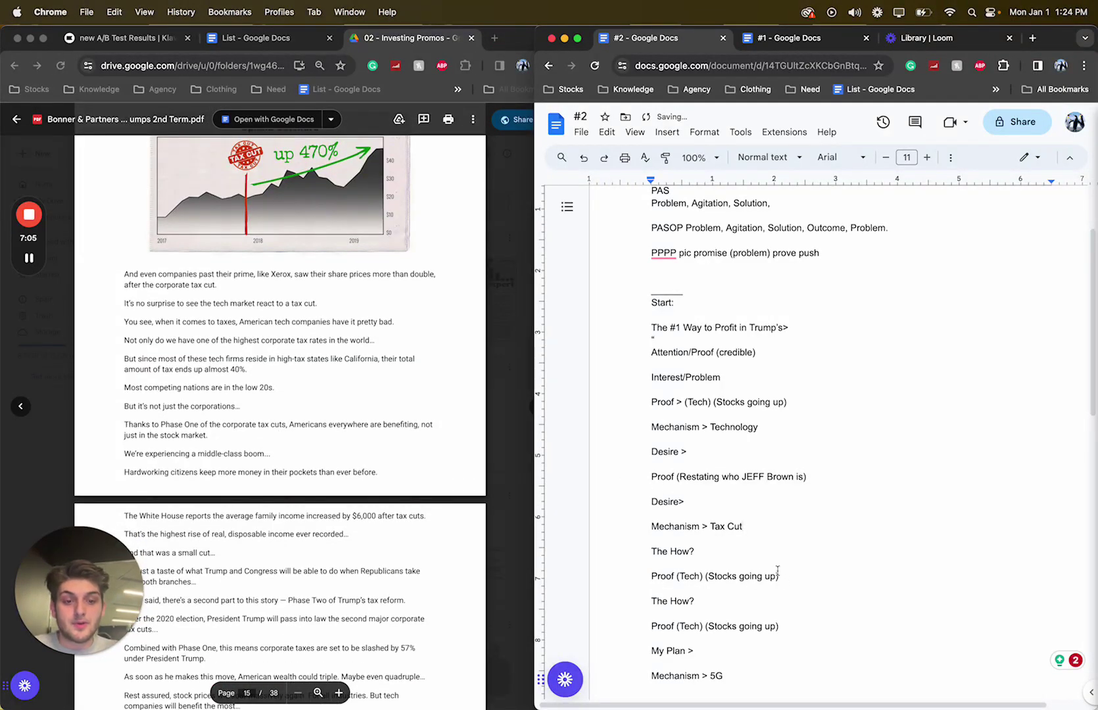
pyautogui.moveTo(781, 574); pyautogui.dragTo(634, 577)
pyautogui.click(779, 526)
pyautogui.press('Return')
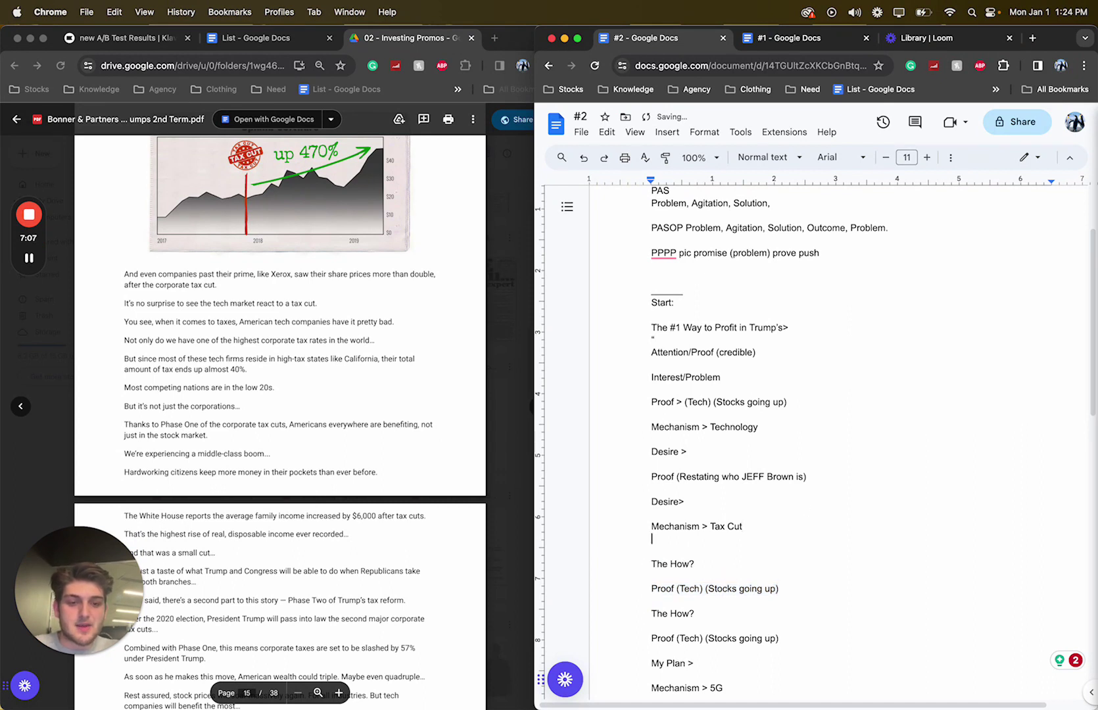
pyautogui.tripleClick(695, 452)
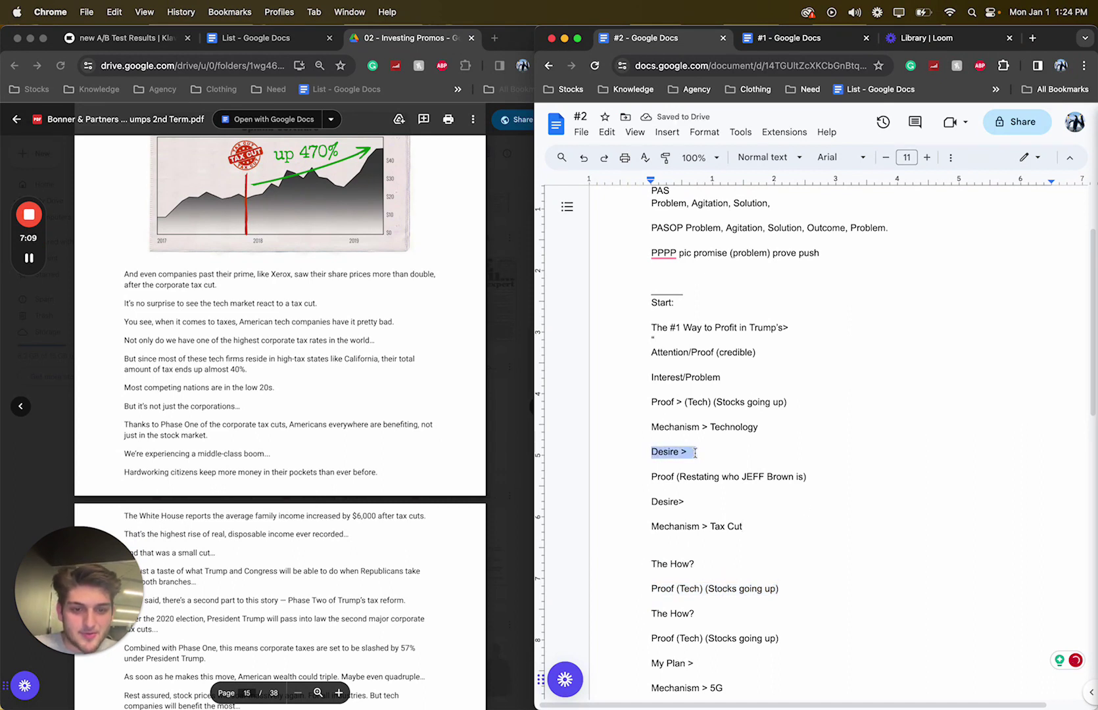
pyautogui.press('super+c')
pyautogui.click(742, 544)
pyautogui.press('super+v')
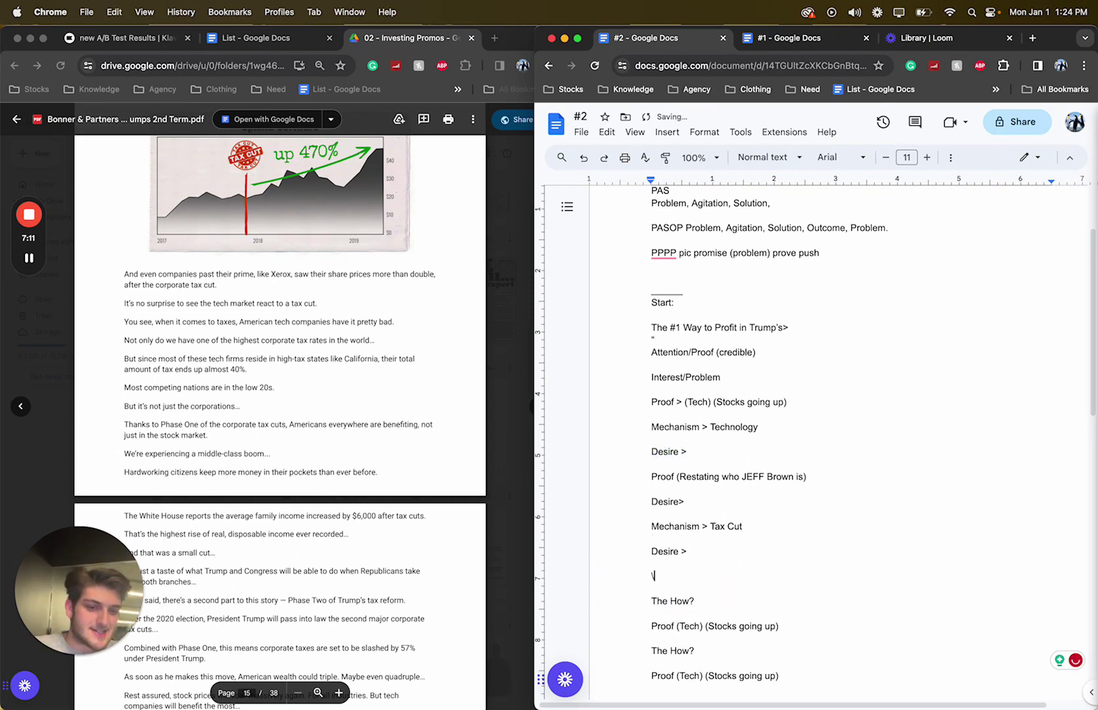
pyautogui.press('BackSpace')
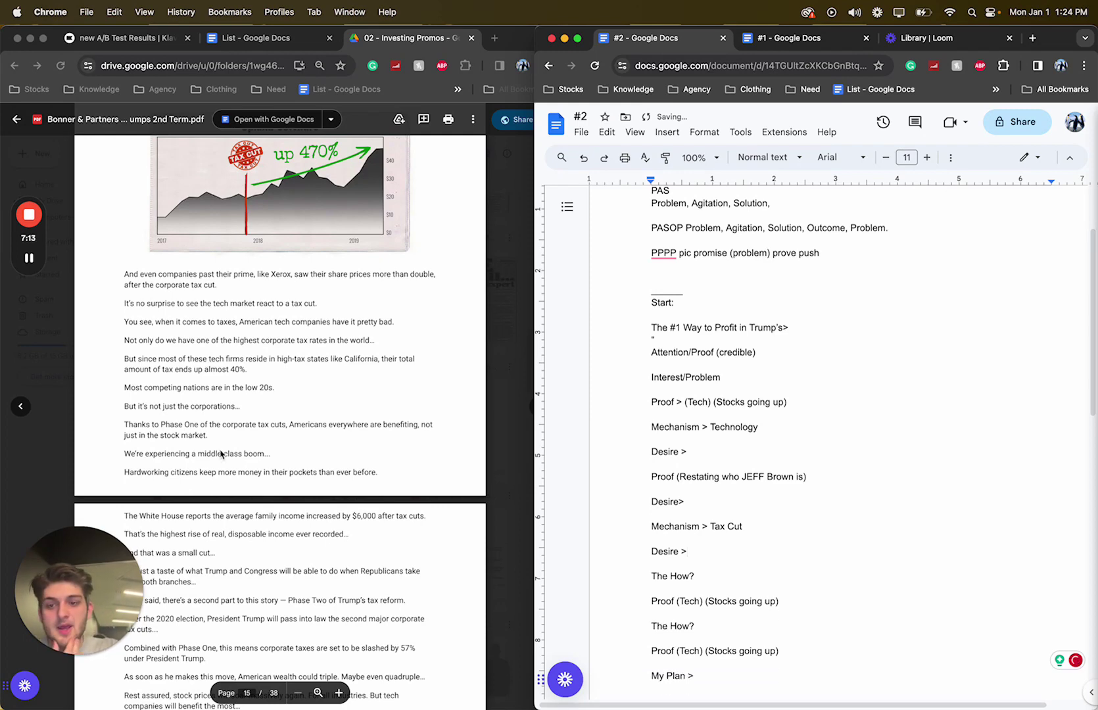
# Review the tax-cut stock charts and the surrounding text on pages 14 and 15 of the promo against the outline
pyautogui.scroll(-5, 372, 449)
pyautogui.scroll(8, 372, 449)
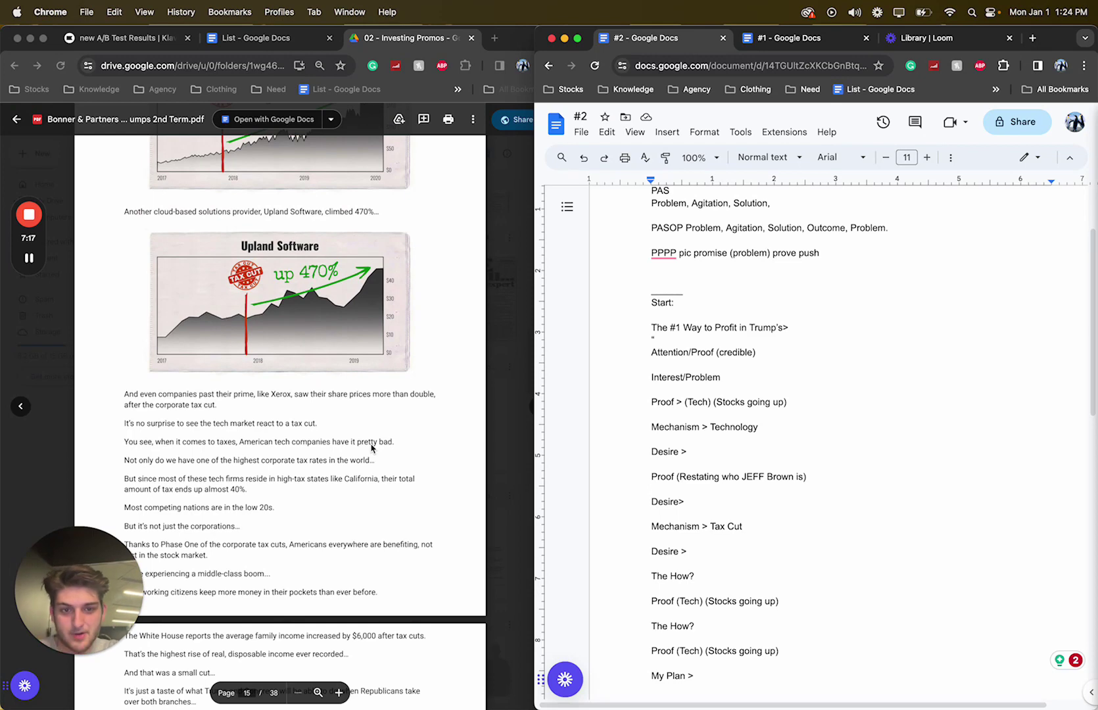
pyautogui.scroll(-6, 371, 449)
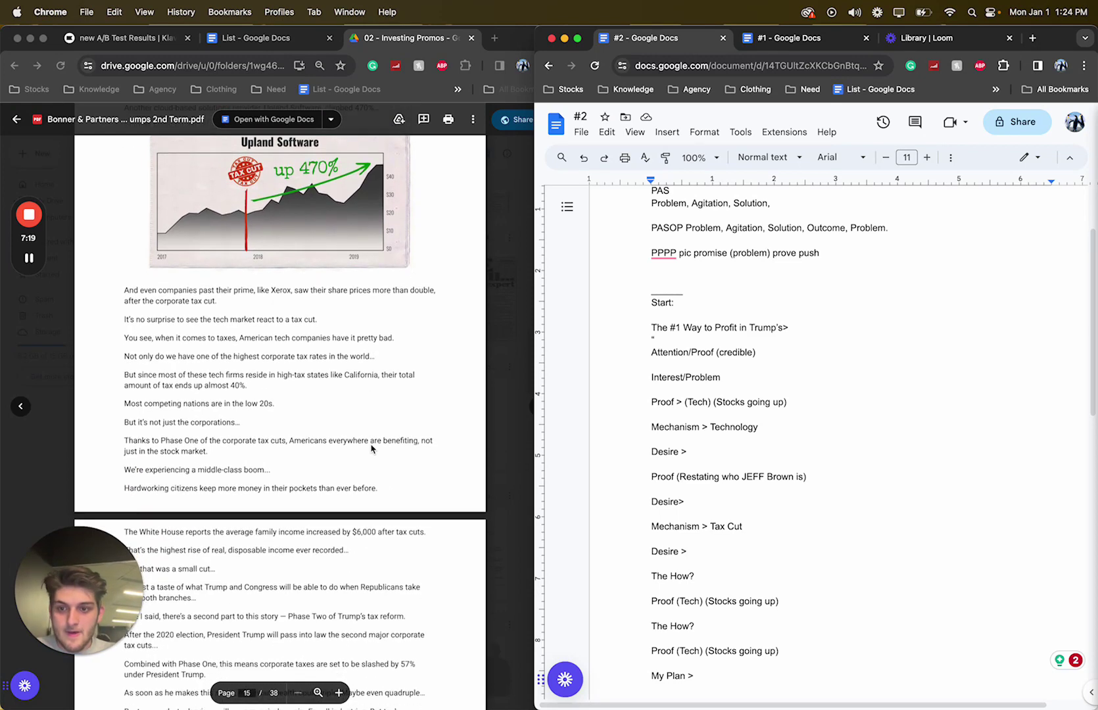
pyautogui.scroll(20, 371, 449)
pyautogui.scroll(-15, 371, 449)
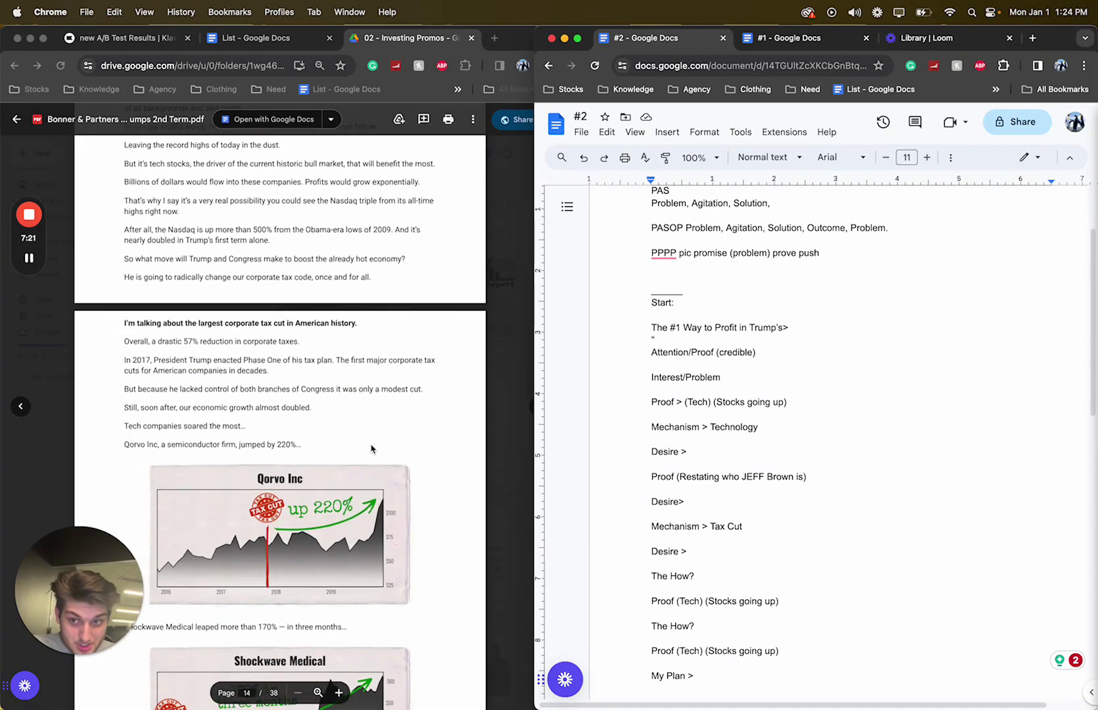
pyautogui.scroll(-12, 372, 449)
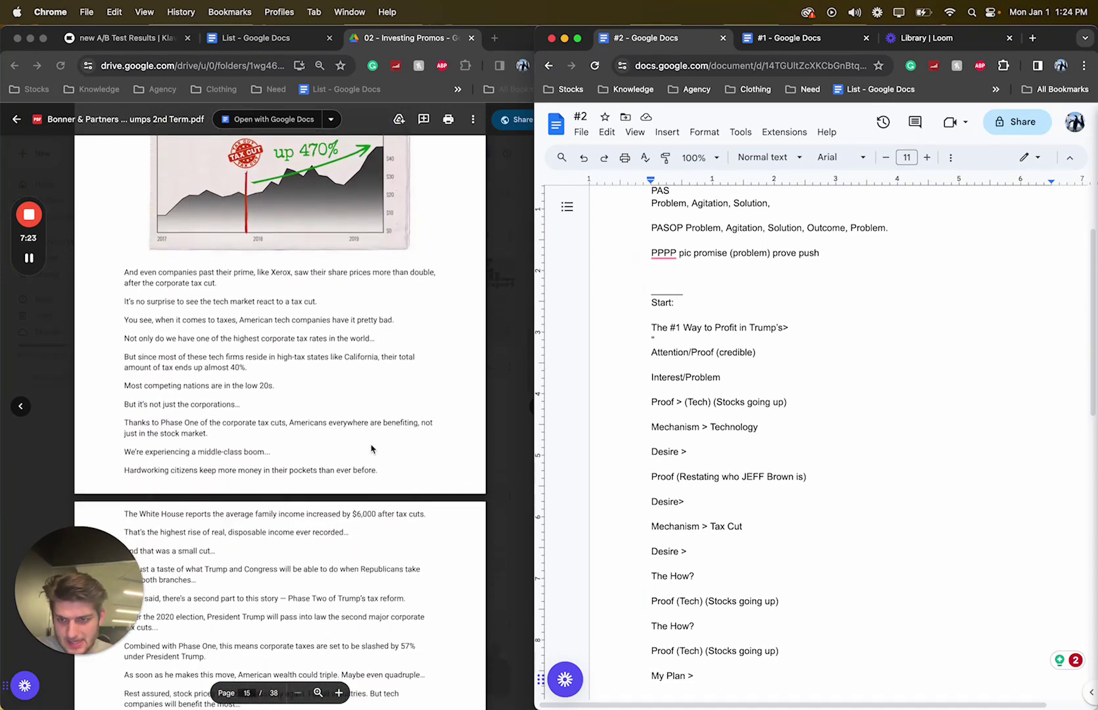
# Review the "Trump's Tax Cuts 2.0 — How to profit" section and its historical tax-cut stock charts on pages 16 to 20 of the promo
pyautogui.scroll(-1, 371, 449)
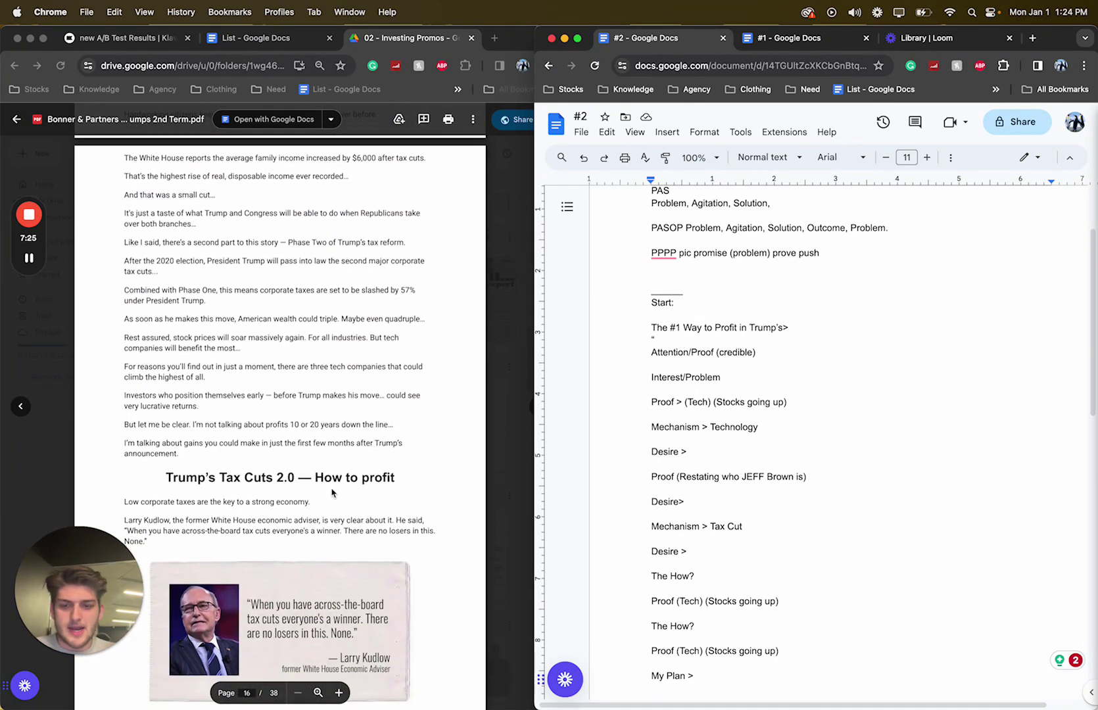
pyautogui.scroll(-2, 733, 496)
pyautogui.scroll(-6, 394, 534)
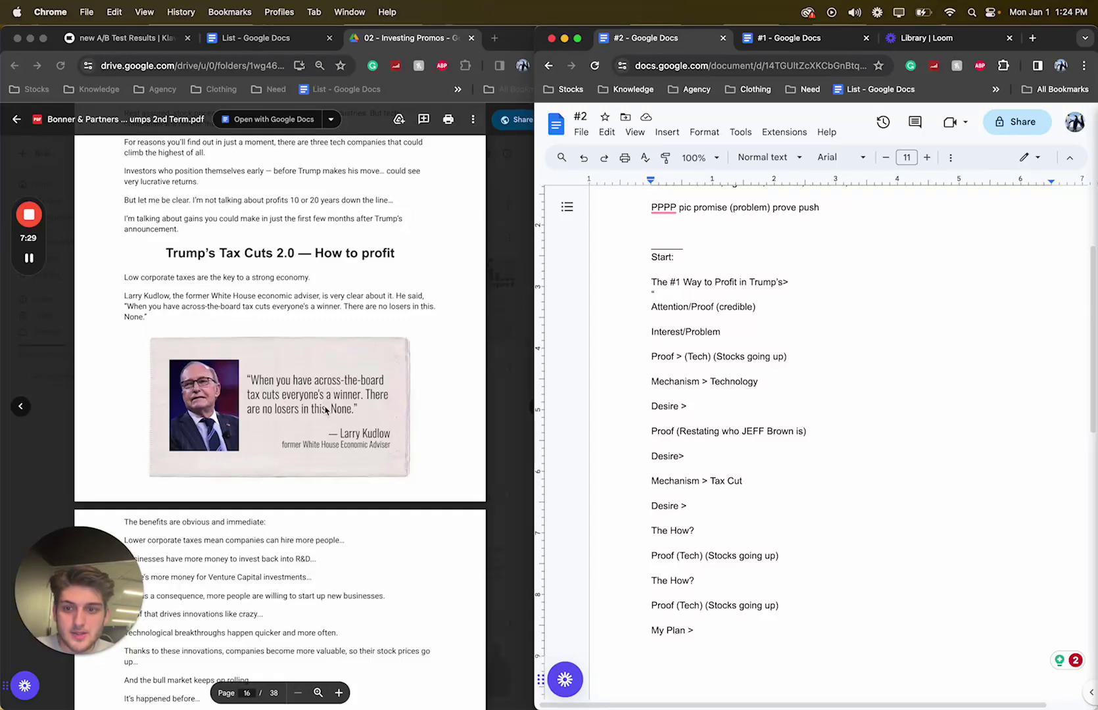
pyautogui.scroll(-9, 362, 397)
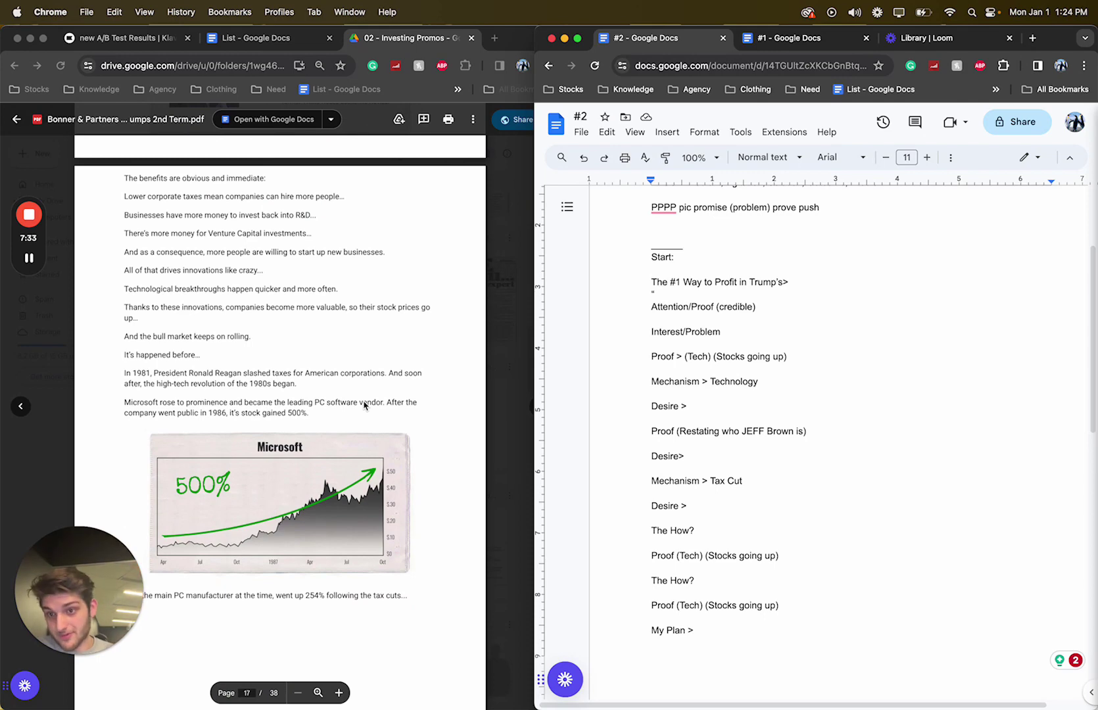
pyautogui.click(142, 338)
pyautogui.moveTo(142, 337); pyautogui.dragTo(131, 353)
pyautogui.scroll(-6, 204, 361)
pyautogui.scroll(-13, 205, 361)
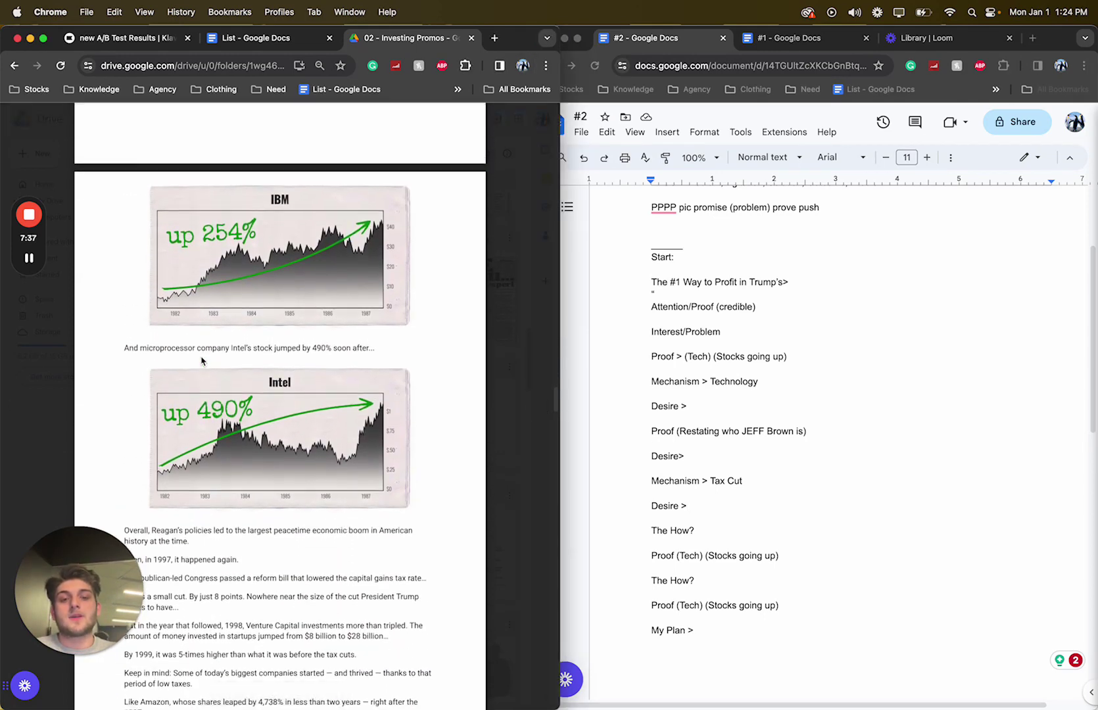
pyautogui.scroll(-5, 201, 360)
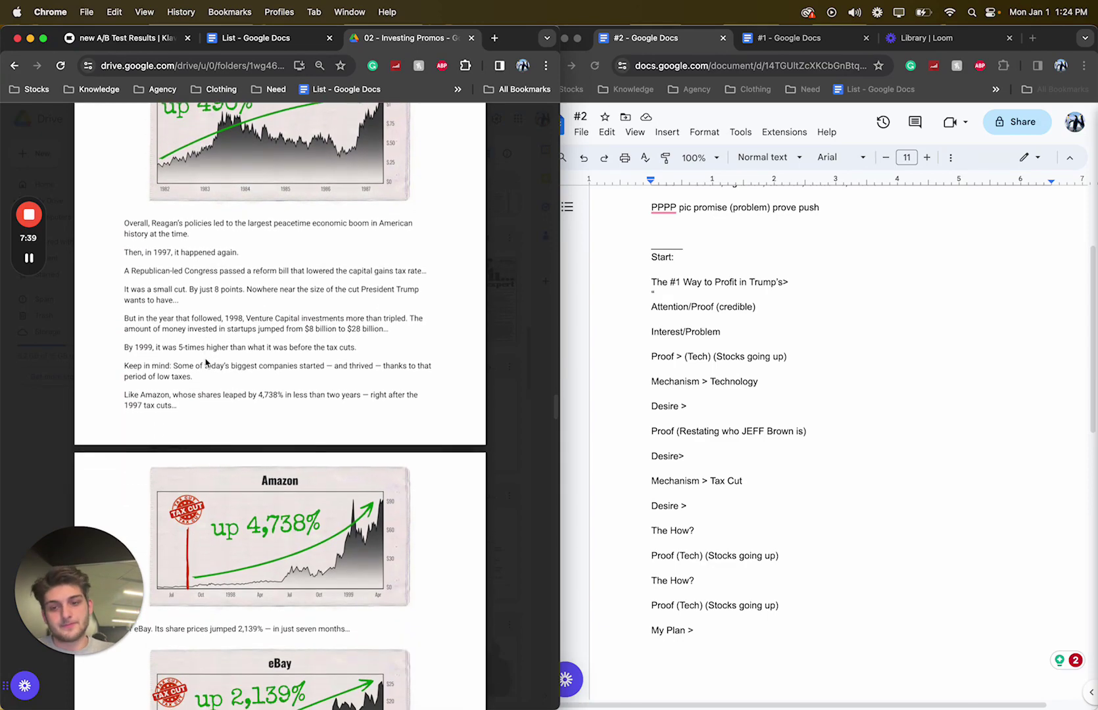
pyautogui.scroll(-20, 205, 362)
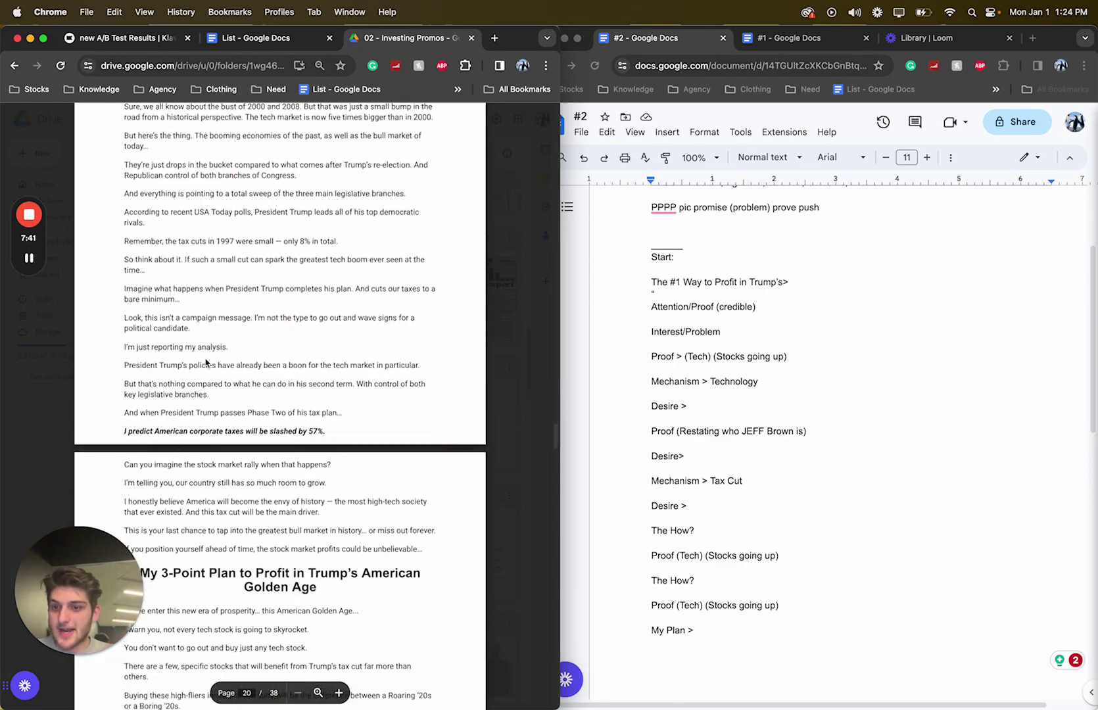
pyautogui.scroll(2, 299, 520)
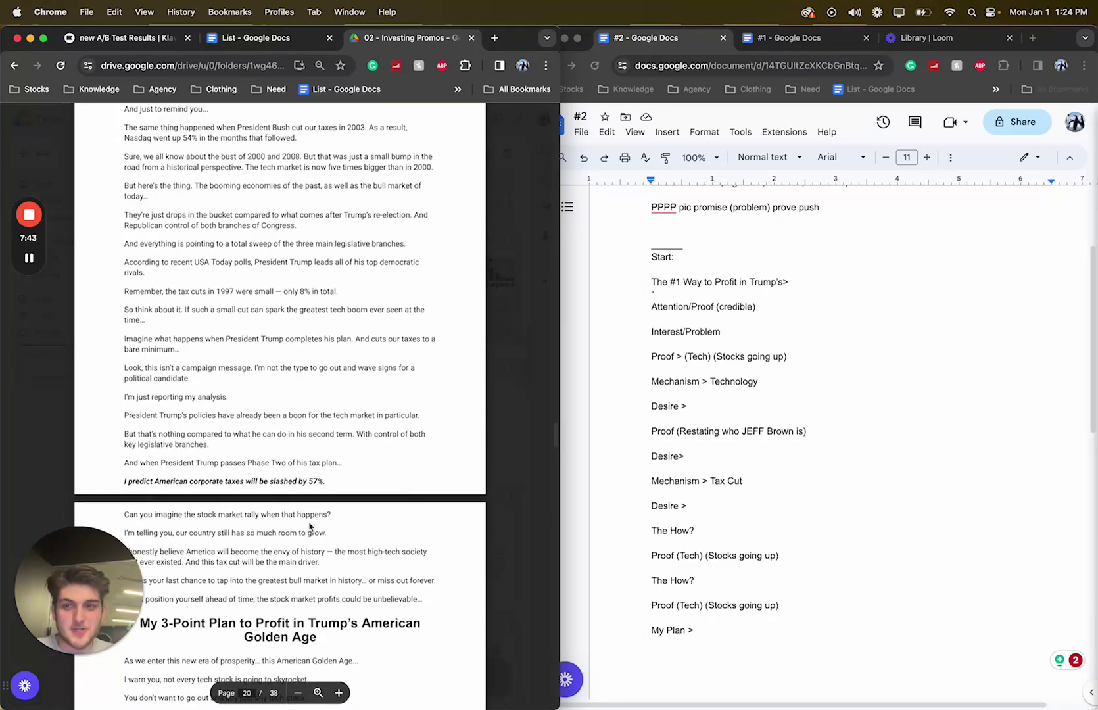
# Highlight the heading "My 3-Point Plan to Profit in Trump's American Golden Age" on page 21 of the promo
pyautogui.scroll(-7, 303, 507)
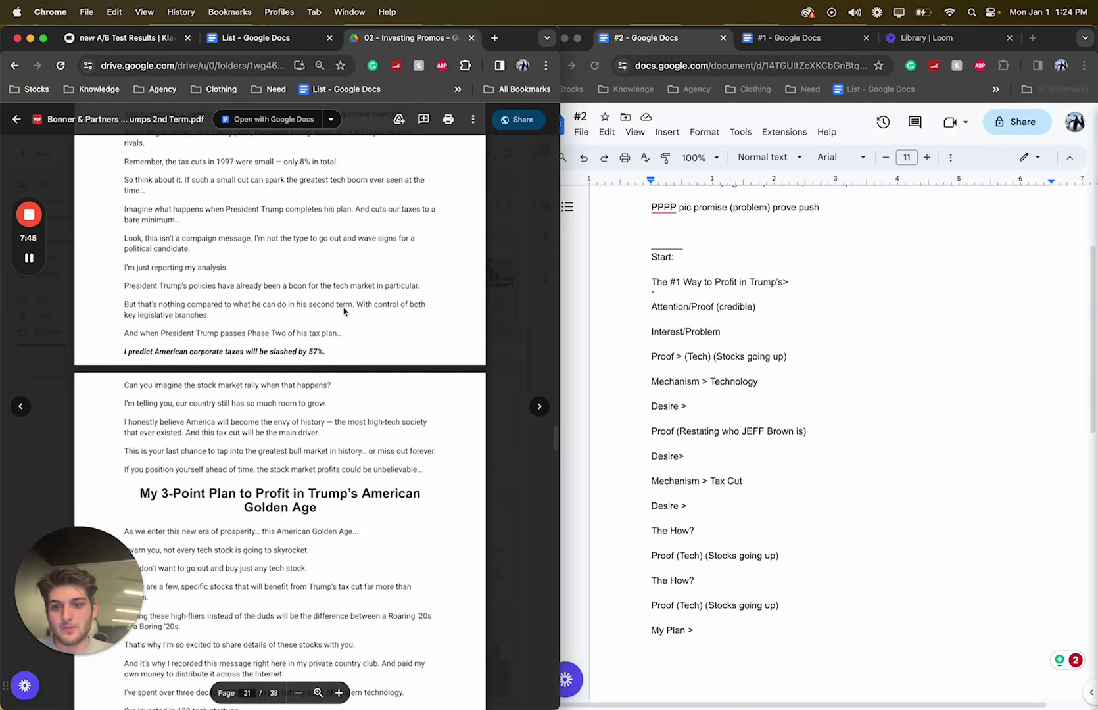
pyautogui.scroll(-1, 279, 265)
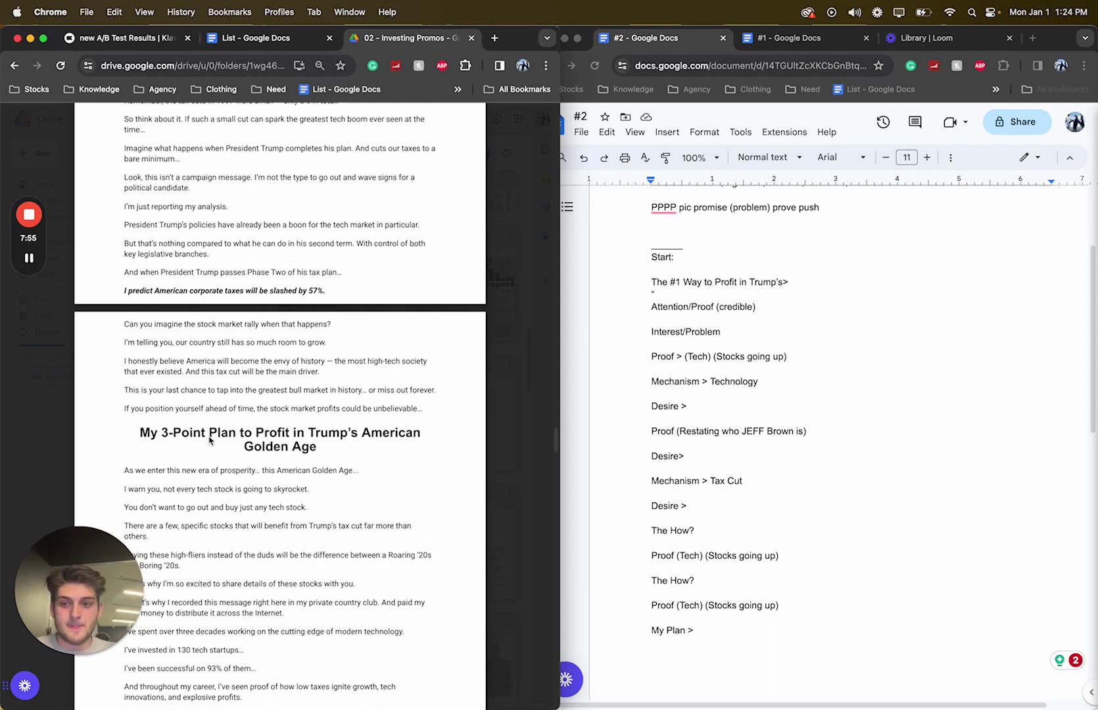
pyautogui.scroll(-3, 210, 440)
pyautogui.moveTo(138, 349); pyautogui.dragTo(323, 363)
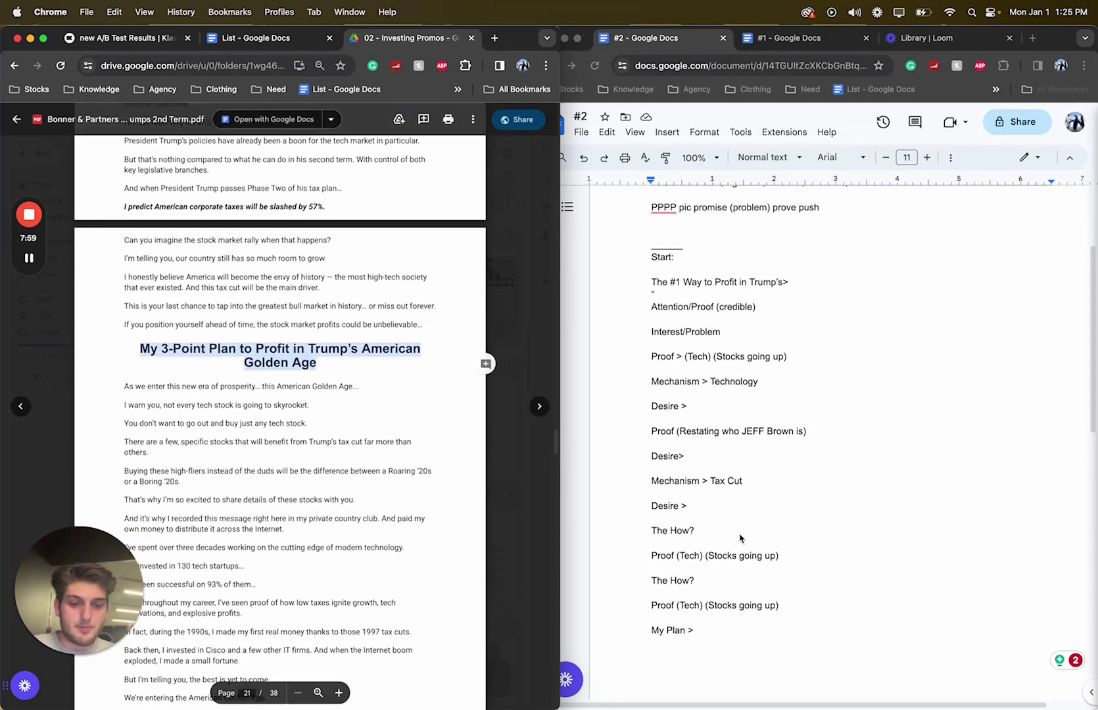
# Highlight the bold briefing title "The American Golden Age: How to Profit on the Biggest Tax Cut in American History" on page 22
pyautogui.scroll(-2, 347, 441)
pyautogui.scroll(-6, 735, 466)
pyautogui.scroll(-6, 316, 478)
pyautogui.scroll(-3, 315, 477)
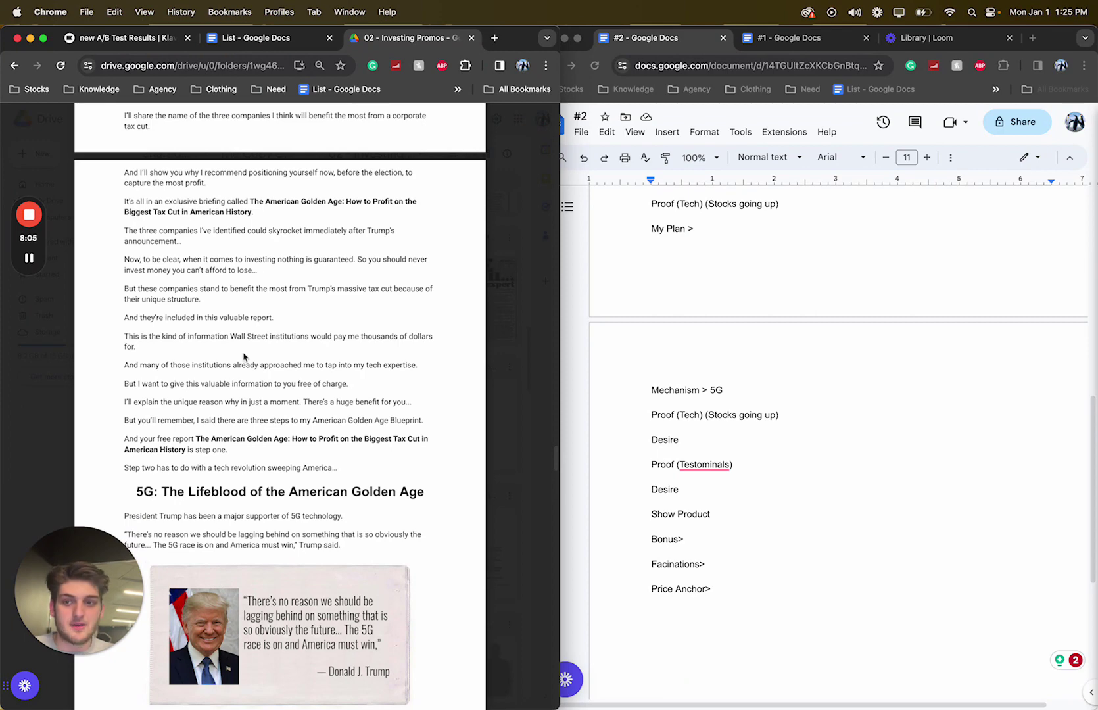
pyautogui.scroll(3, 243, 357)
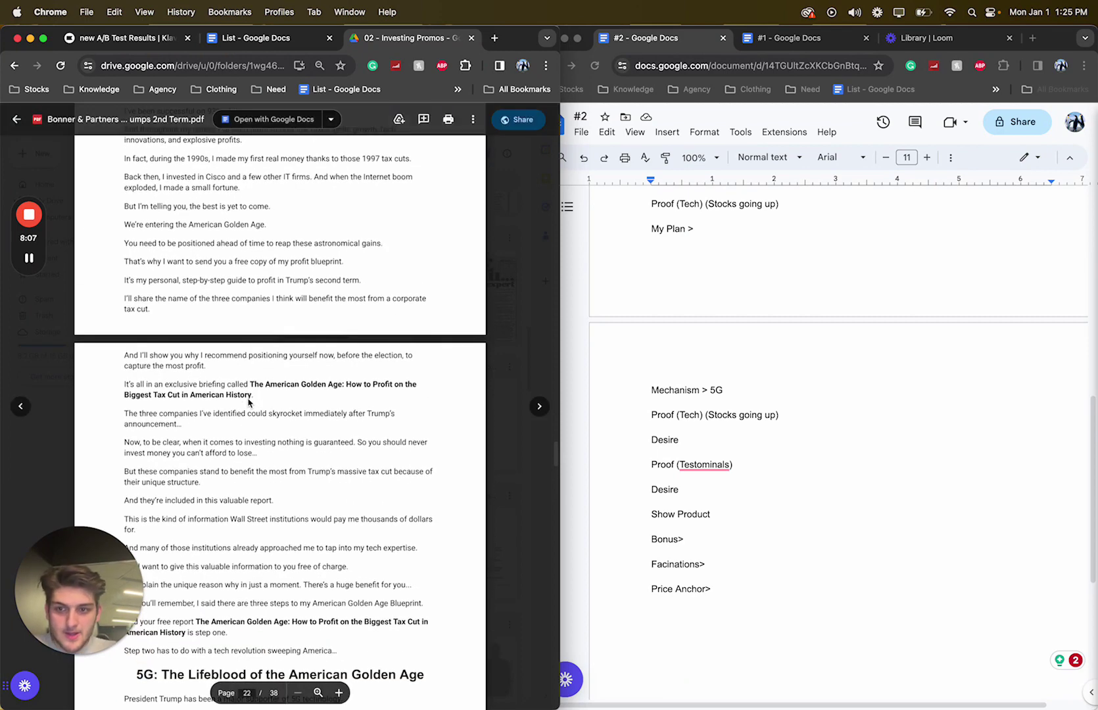
pyautogui.moveTo(249, 385); pyautogui.dragTo(252, 396)
# Reread the 3-point plan section and highlight its three credibility sentences, from "I've spent over three decades" to "I've been successful on 93% of them"
pyautogui.scroll(3, 257, 403)
pyautogui.scroll(2, 257, 403)
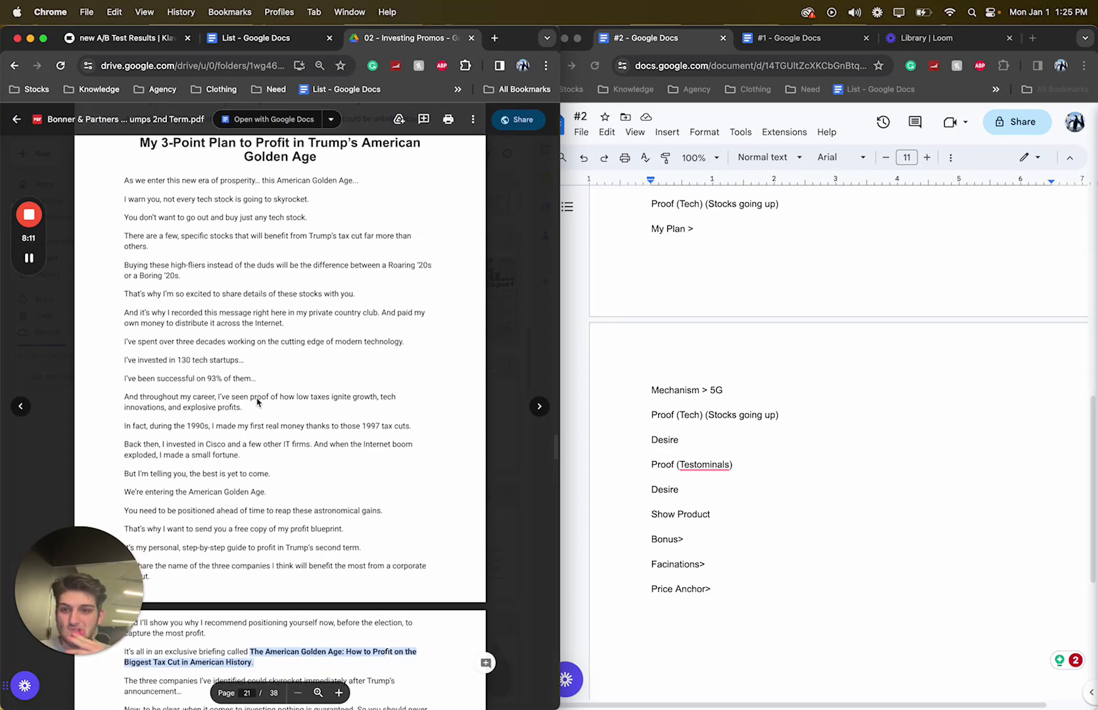
pyautogui.scroll(-1, 258, 402)
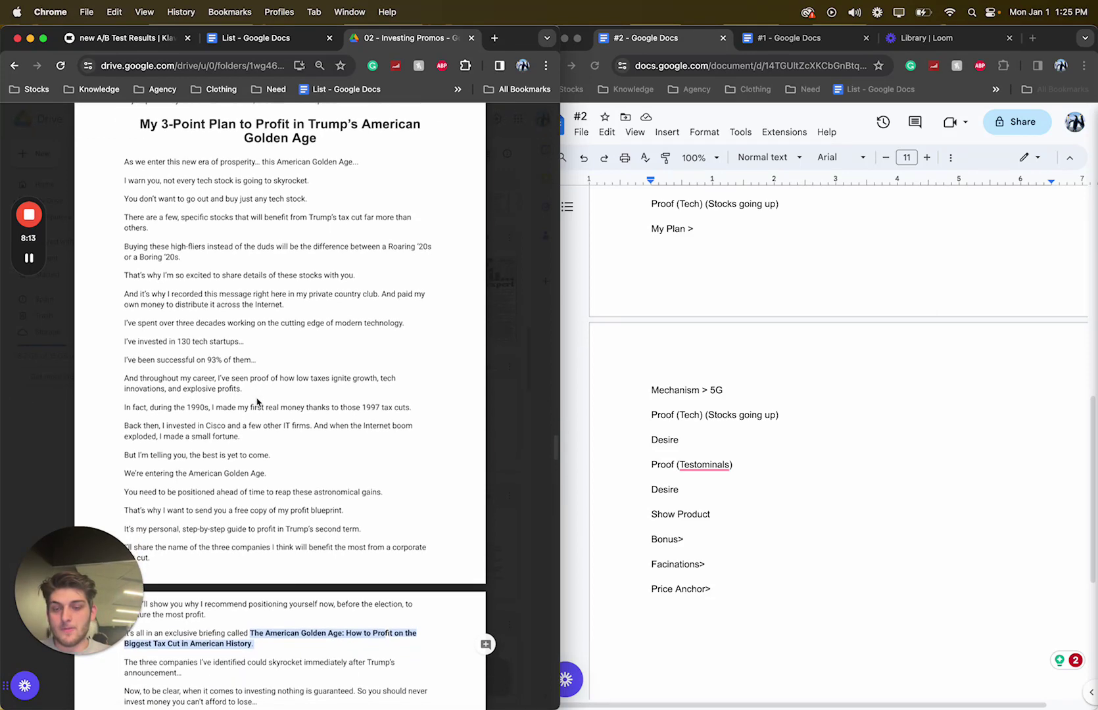
pyautogui.scroll(-5, 258, 402)
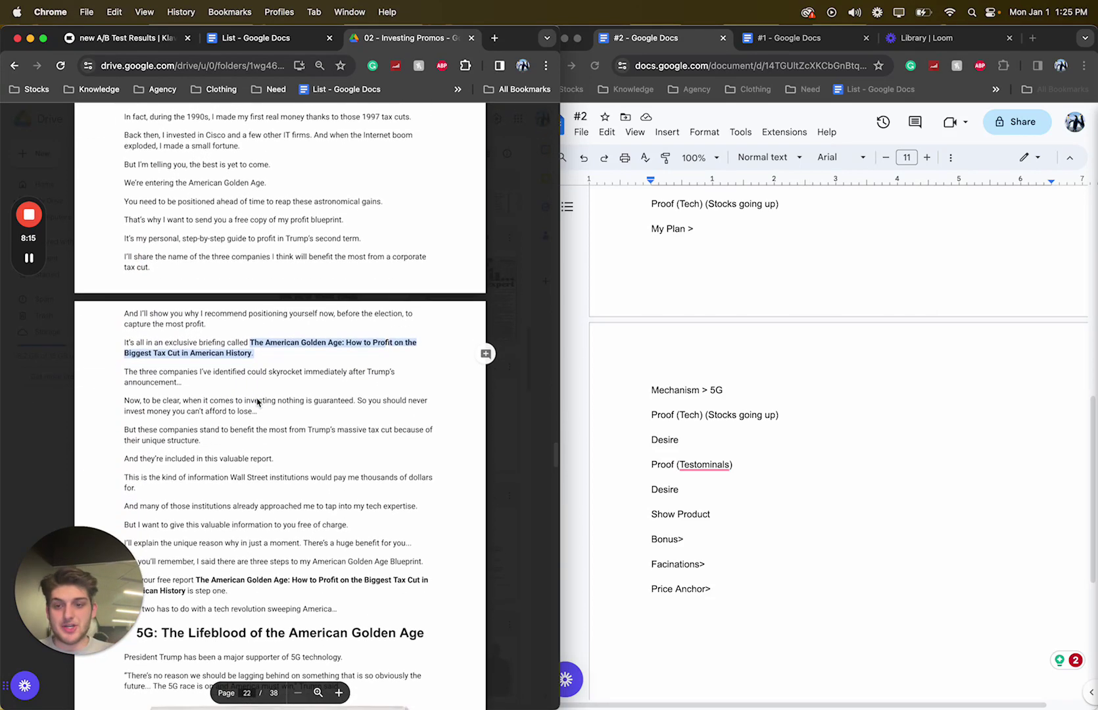
pyautogui.click(228, 447)
pyautogui.scroll(2, 228, 448)
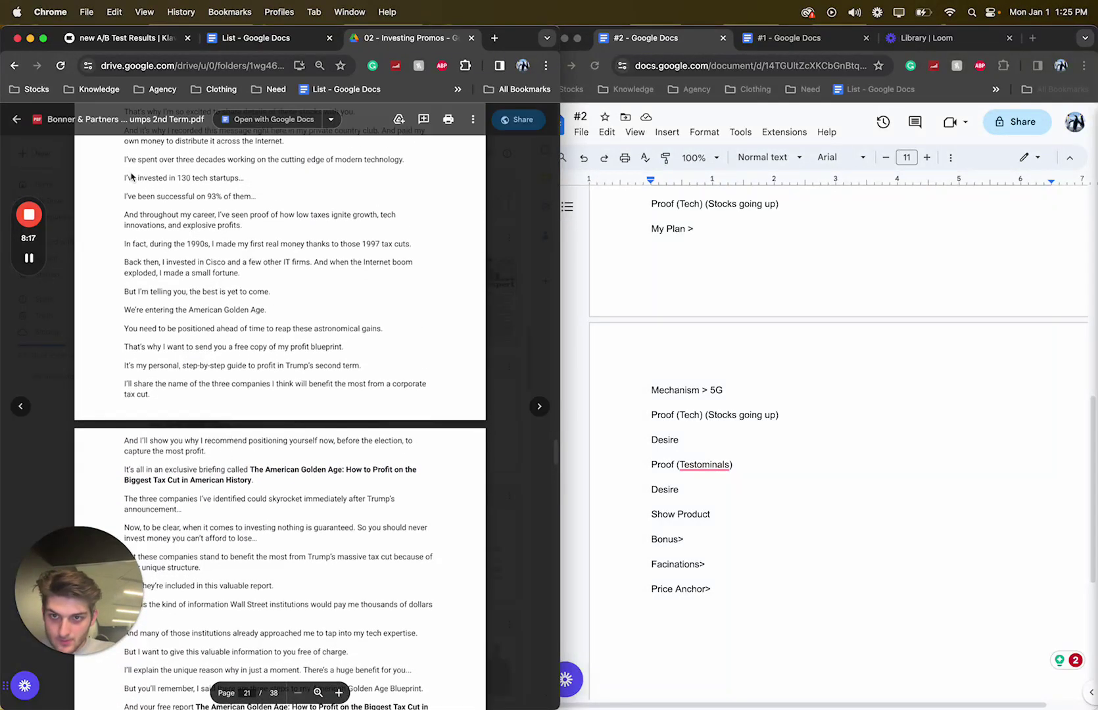
pyautogui.moveTo(124, 158); pyautogui.dragTo(253, 205)
pyautogui.scroll(4, 298, 221)
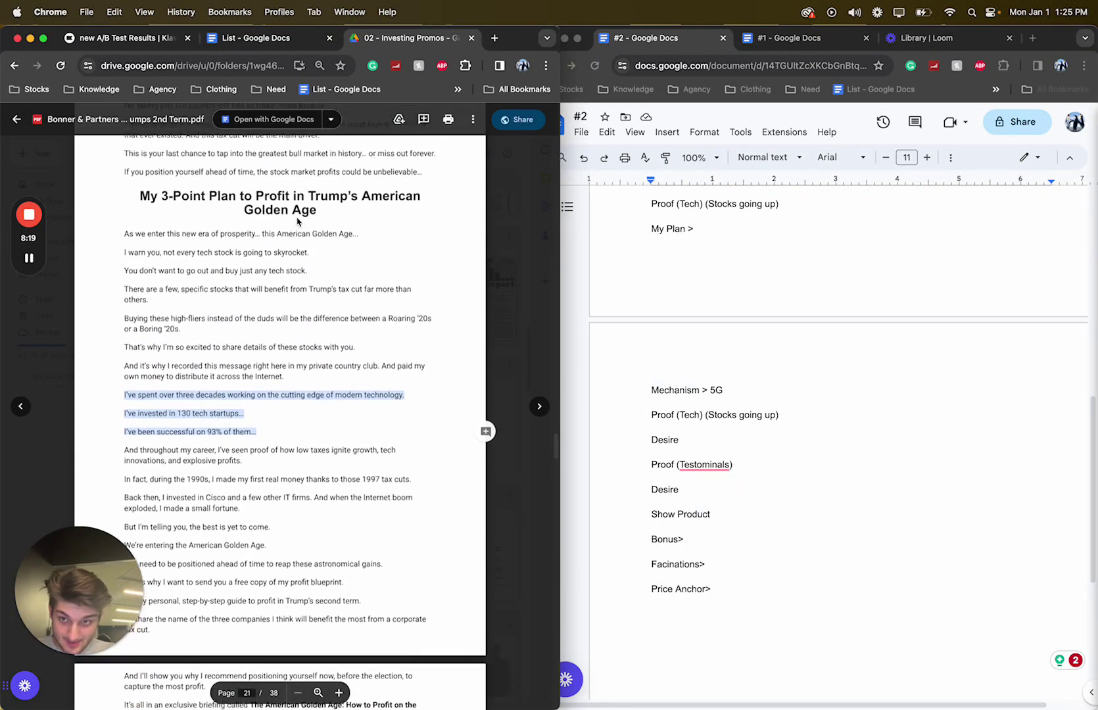
pyautogui.scroll(-4, 298, 222)
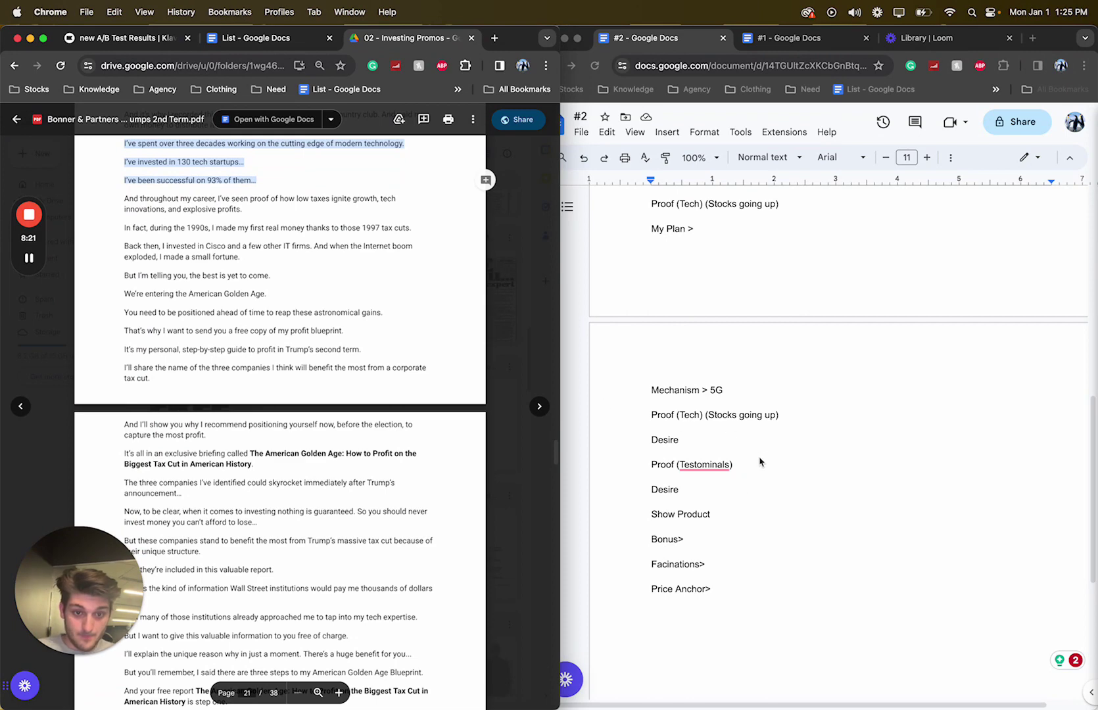
# Extend the outline entry "My Plan >" to read "My Plan / Proof (credible) >", correcting the spelling of "credible"
pyautogui.scroll(1, 754, 468)
pyautogui.click(707, 287)
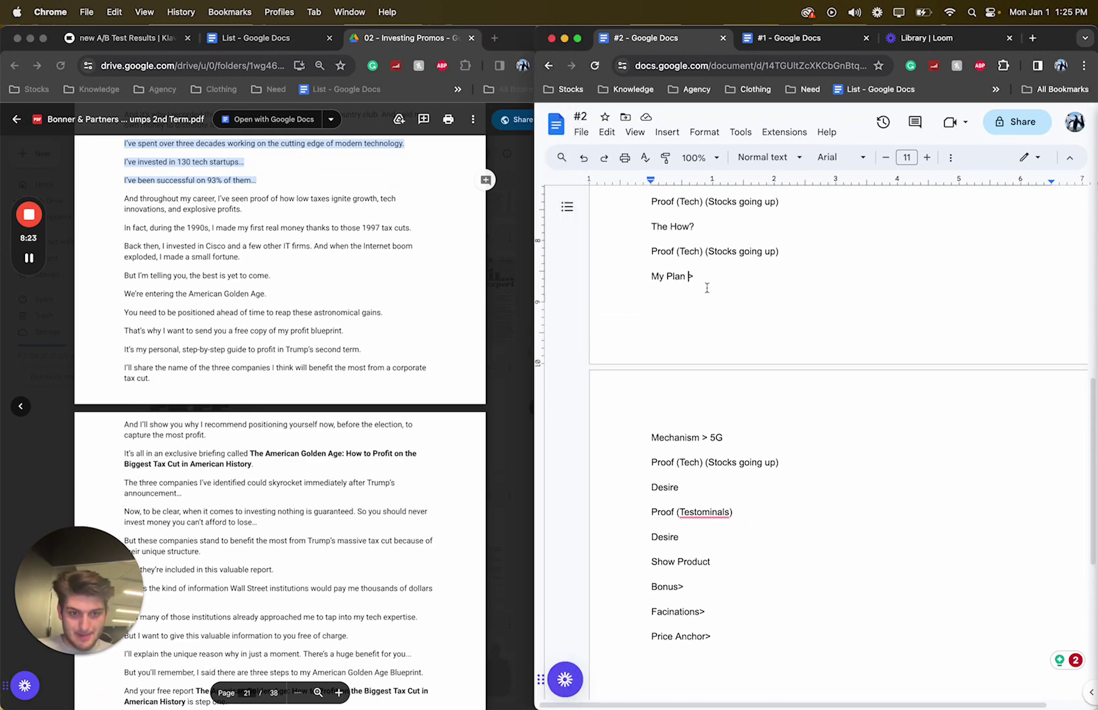
pyautogui.write('/')
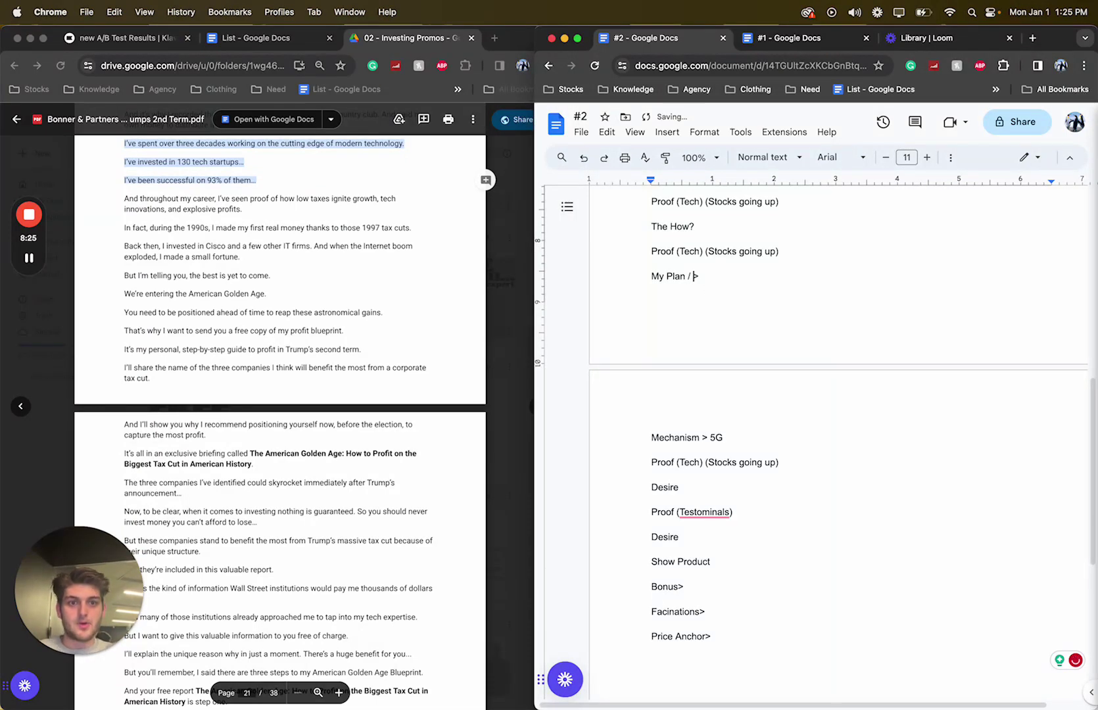
pyautogui.scroll(6, 808, 427)
pyautogui.scroll(-2, 809, 427)
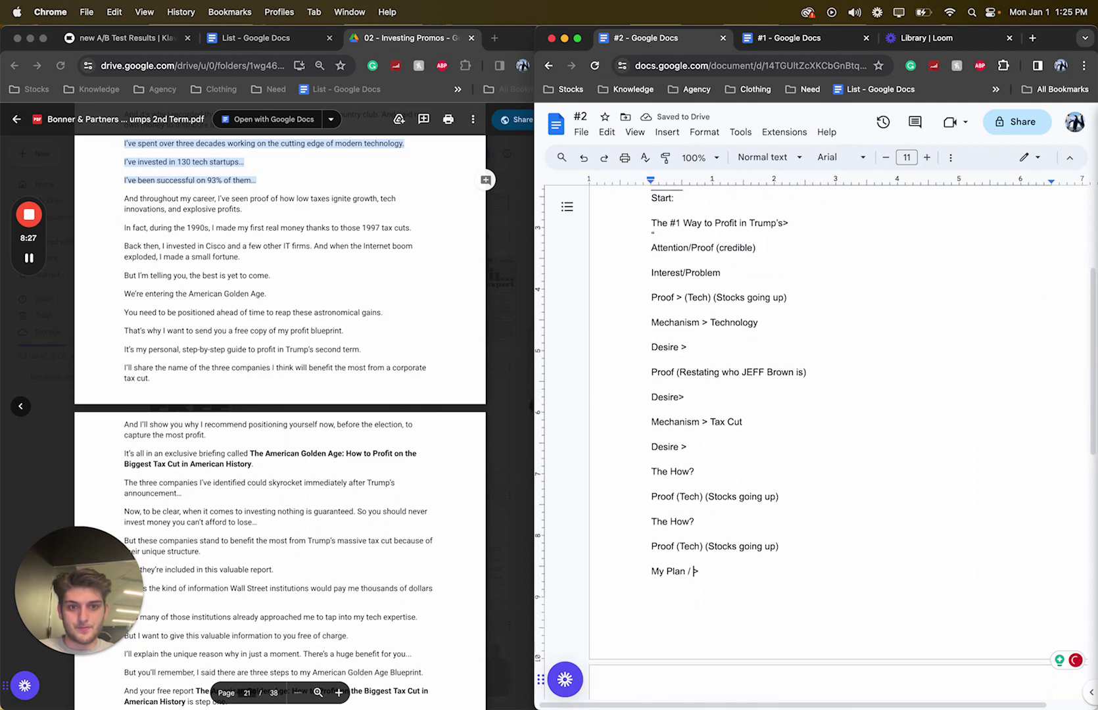
pyautogui.write('Proof (c')
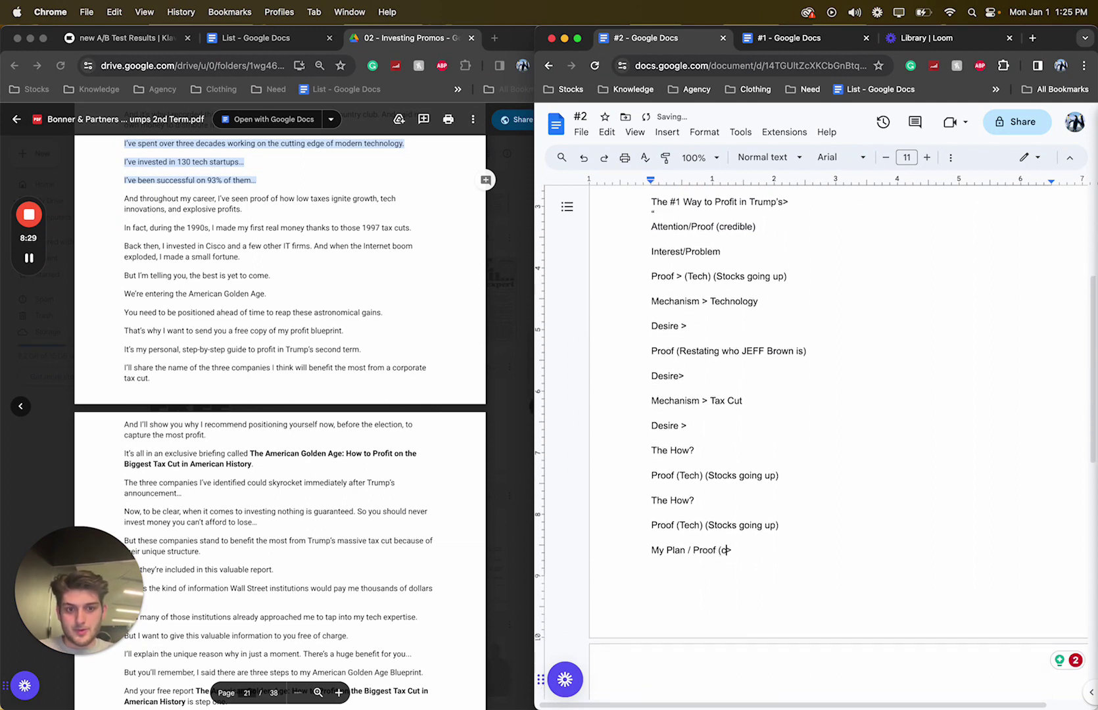
pyautogui.write('redbile)')
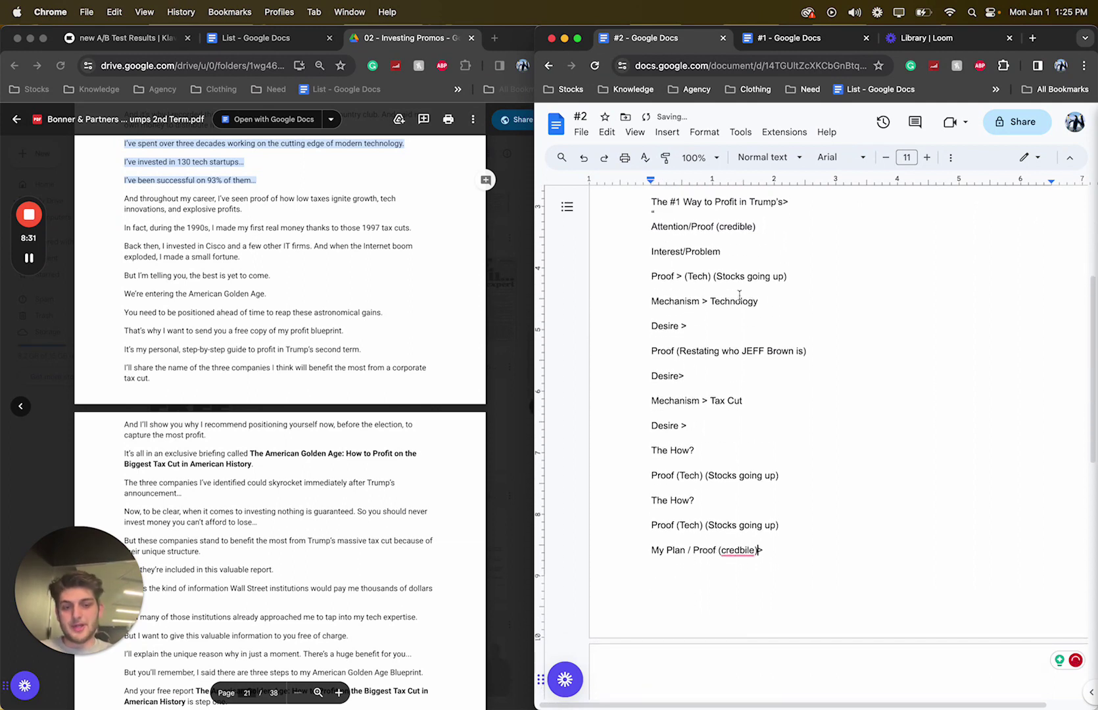
pyautogui.click(737, 550)
pyautogui.click(742, 589)
# Highlight the plan section's teaser phrases about the American Golden Age, the step-by-step guide and sharing the names of the three companies
pyautogui.scroll(-4, 809, 555)
pyautogui.scroll(-3, 273, 442)
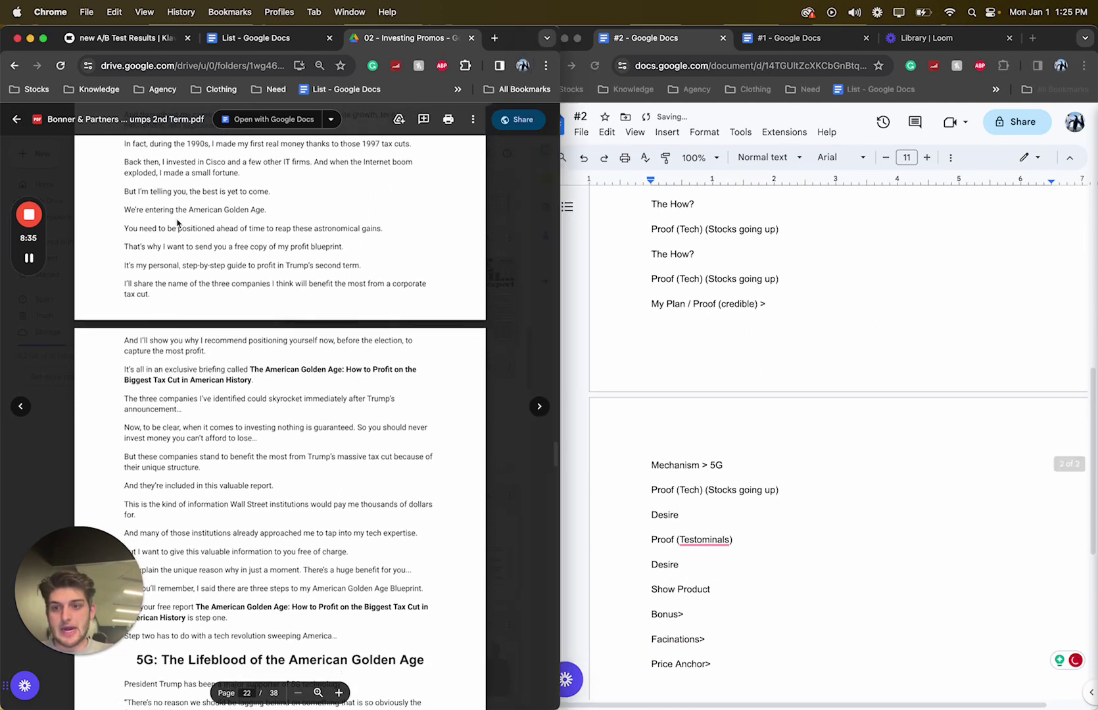
pyautogui.moveTo(253, 380)
pyautogui.mouseDown()
pyautogui.moveTo(157, 209)
pyautogui.moveTo(242, 383)
pyautogui.mouseUp()
pyautogui.moveTo(124, 209); pyautogui.dragTo(266, 211)
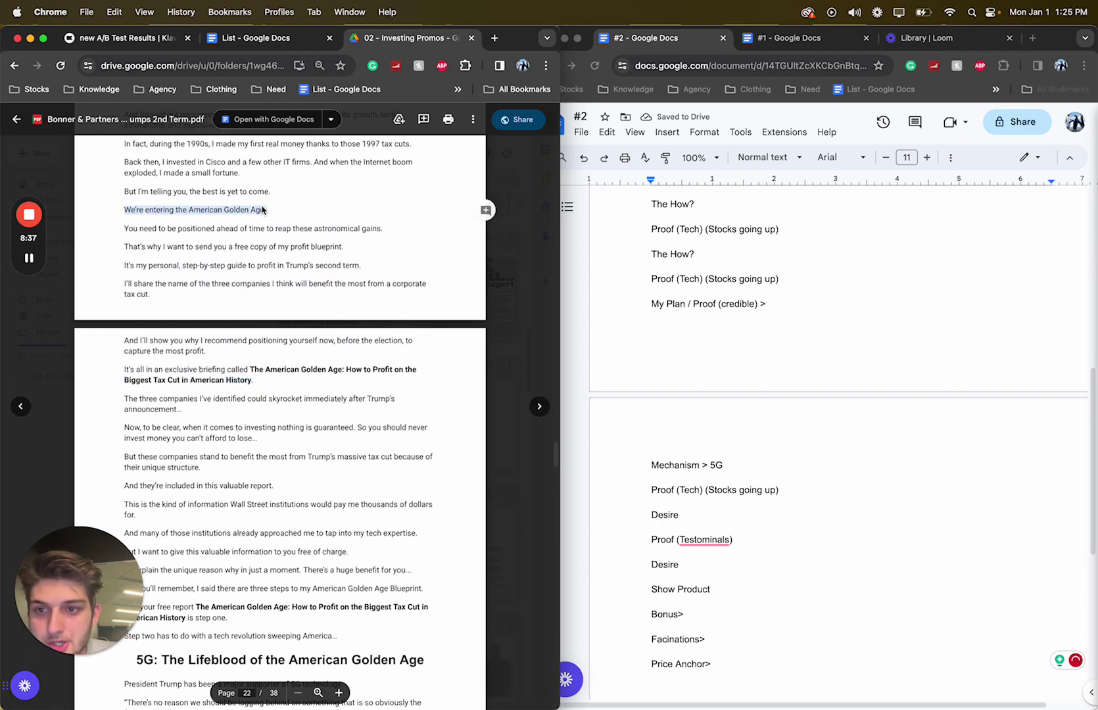
pyautogui.click(237, 255)
pyautogui.moveTo(194, 247); pyautogui.dragTo(309, 270)
pyautogui.doubleClick(197, 266)
pyautogui.scroll(-1, 178, 342)
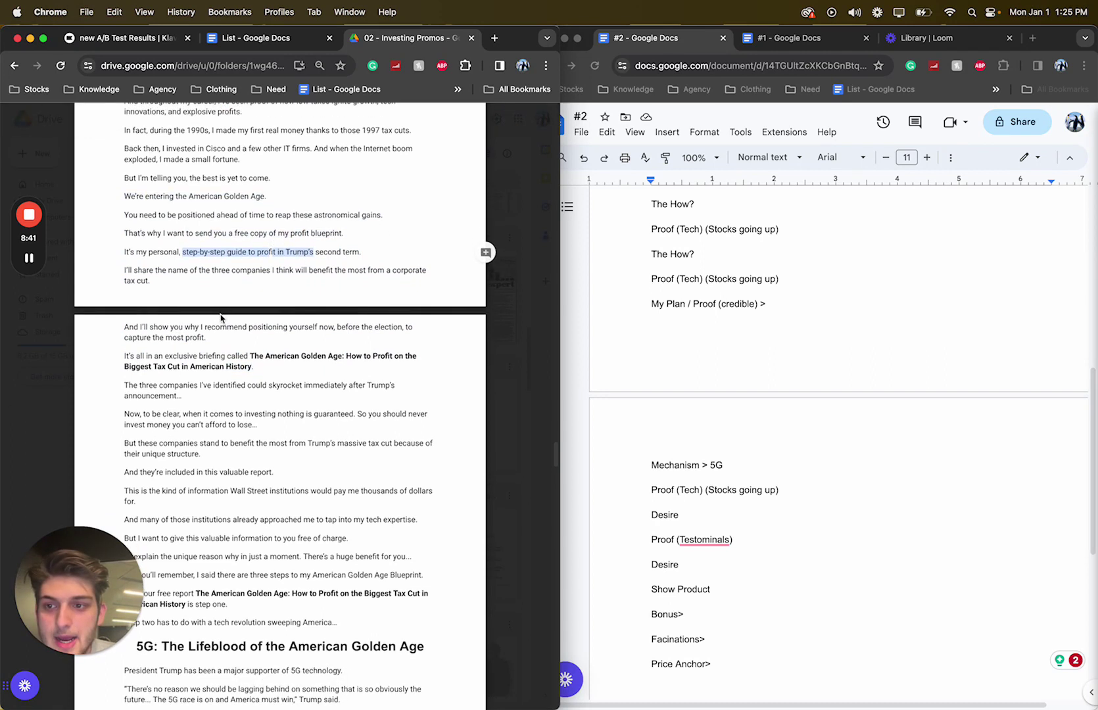
pyautogui.moveTo(131, 258); pyautogui.dragTo(188, 260)
# Add the outline entry "Facinations>" on its own line directly above "Mechanism > 5G"
pyautogui.click(760, 309)
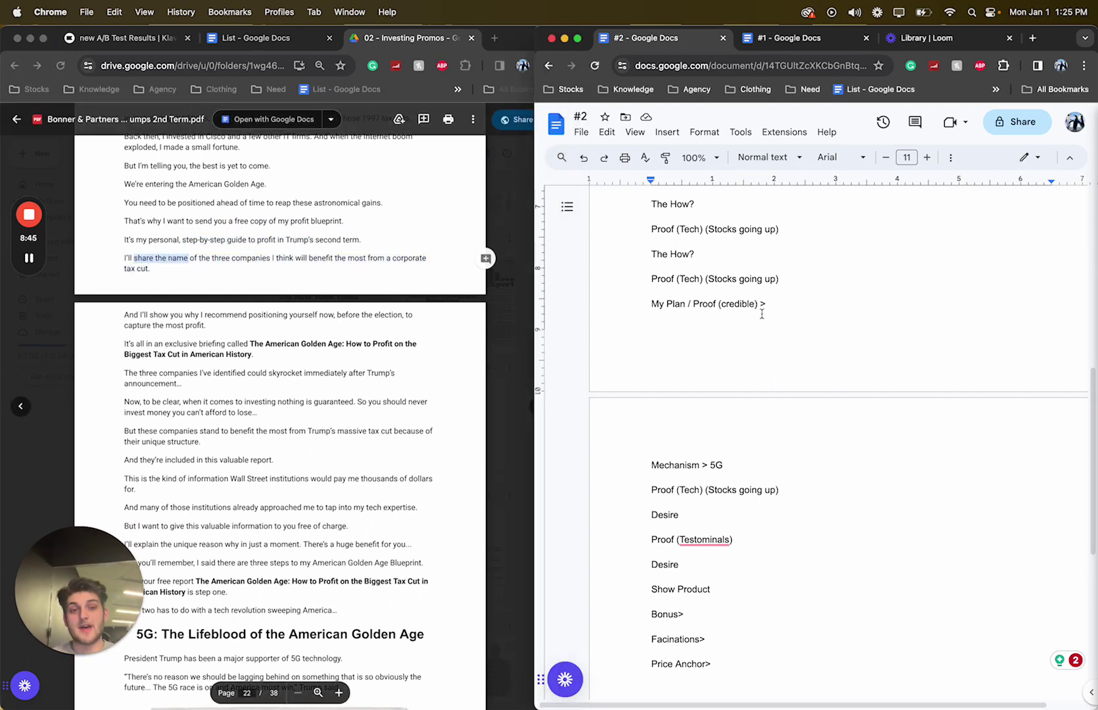
pyautogui.press('Down')
pyautogui.press('Return')
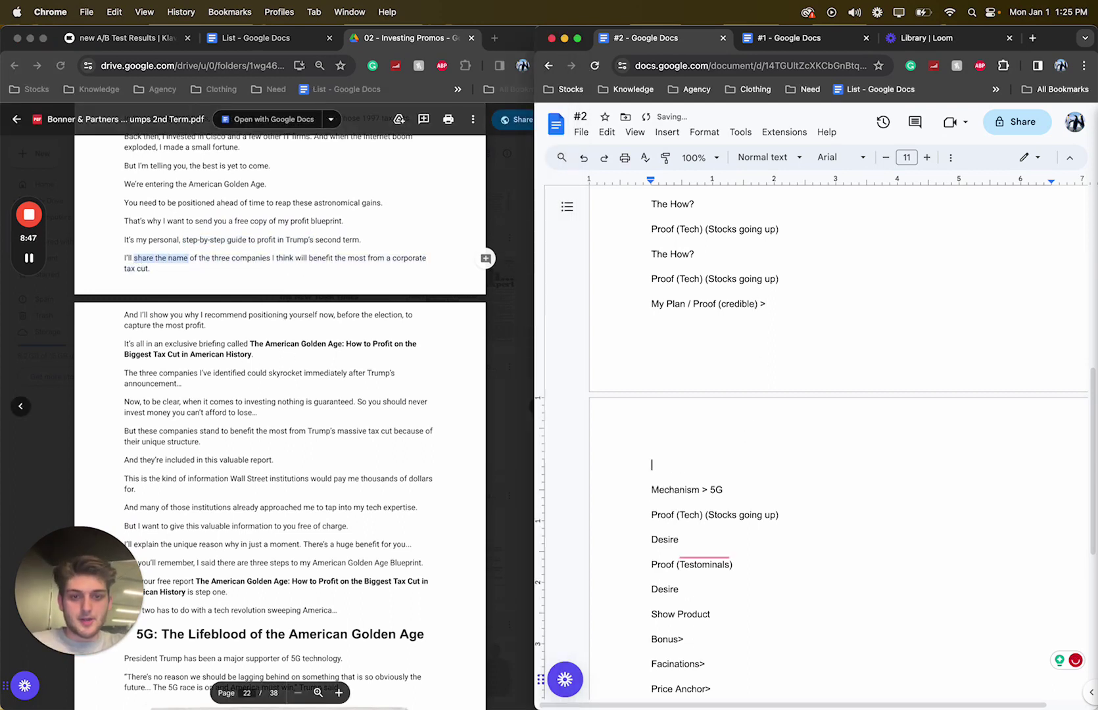
pyautogui.write('Facinations>')
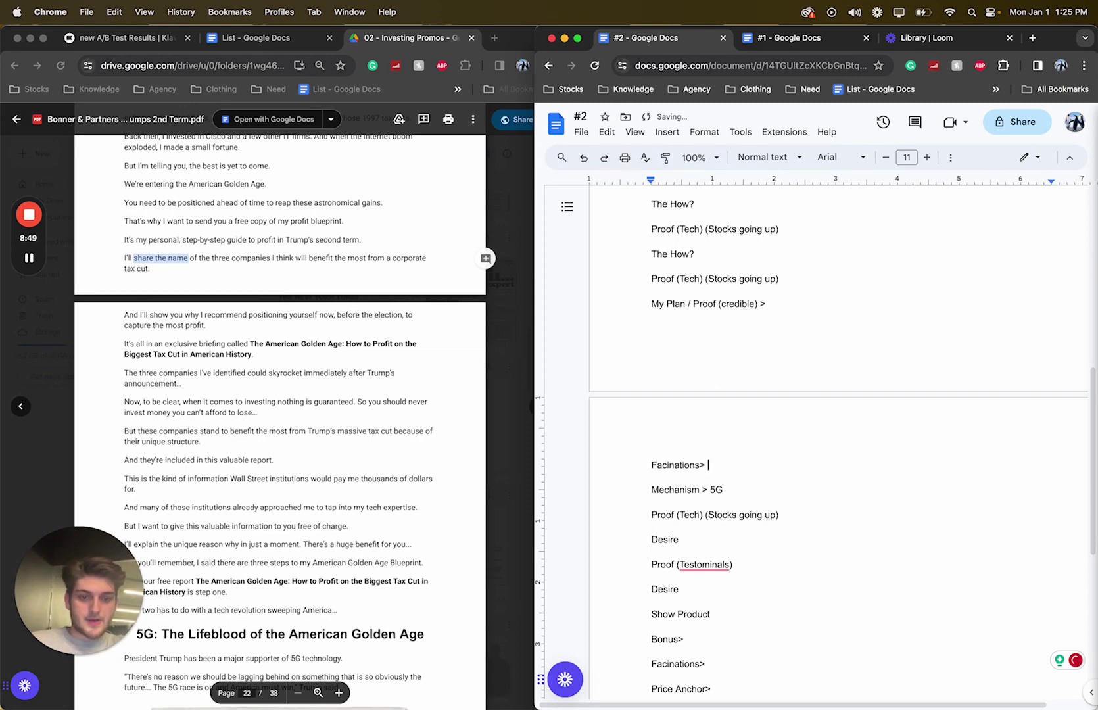
# Review the "5G: The Lifeblood of the American Golden Age" section and its stock charts on pages 22 to 24 against the outline
pyautogui.scroll(-10, 360, 350)
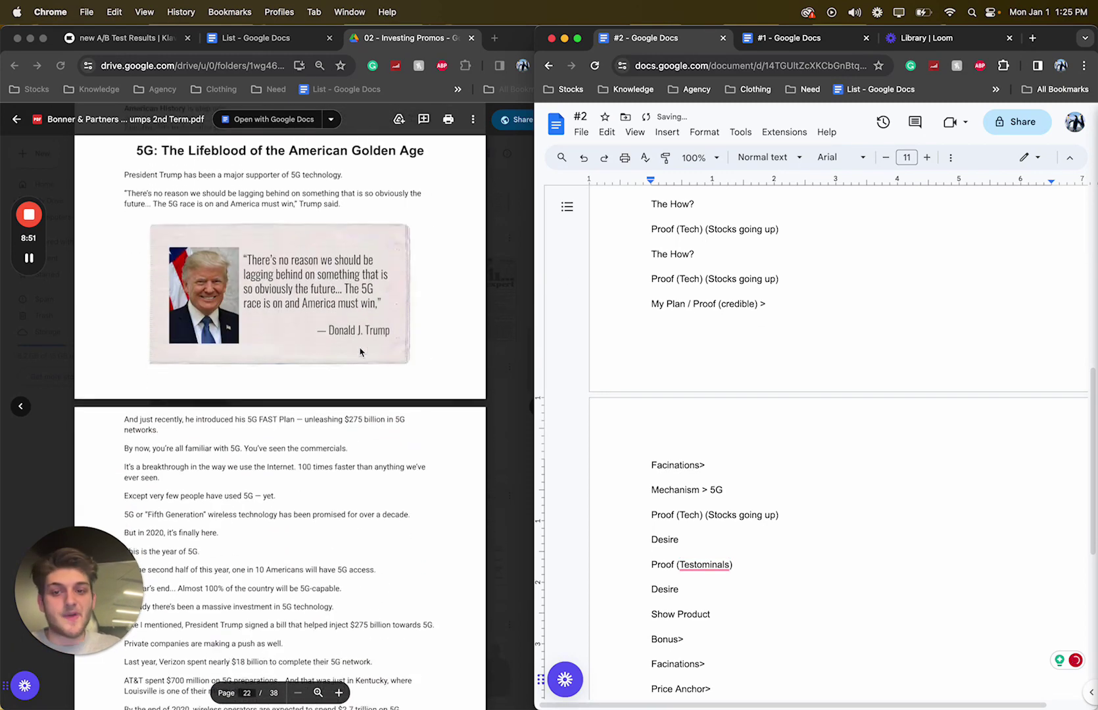
pyautogui.scroll(-3, 360, 352)
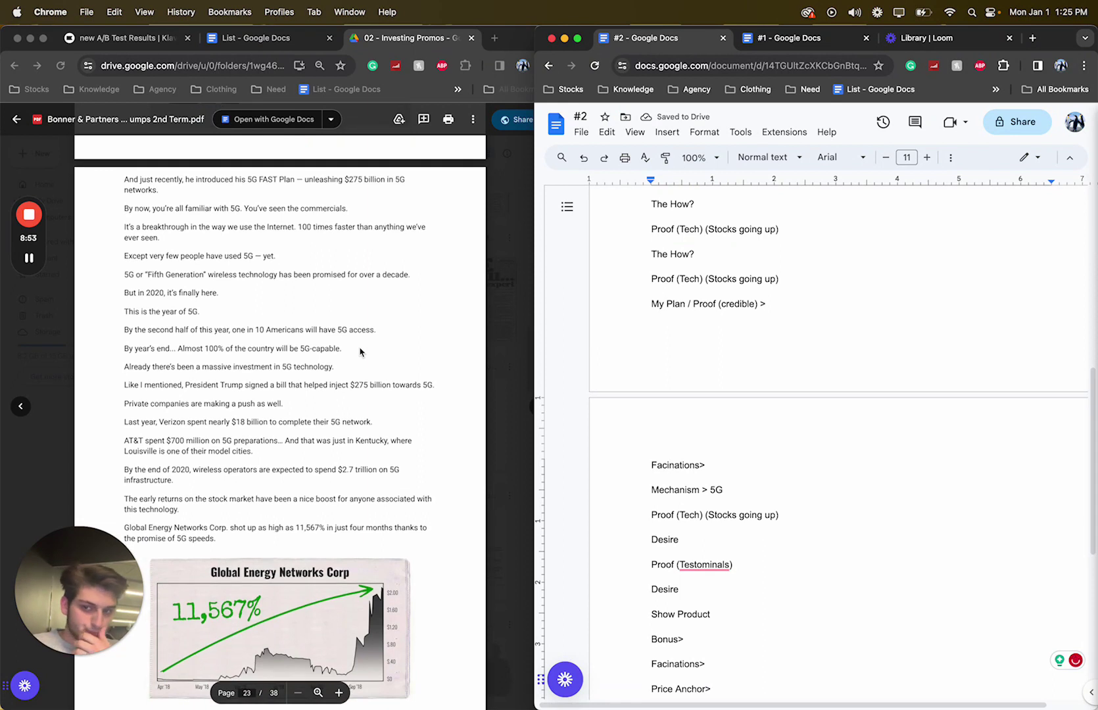
pyautogui.scroll(-2, 360, 351)
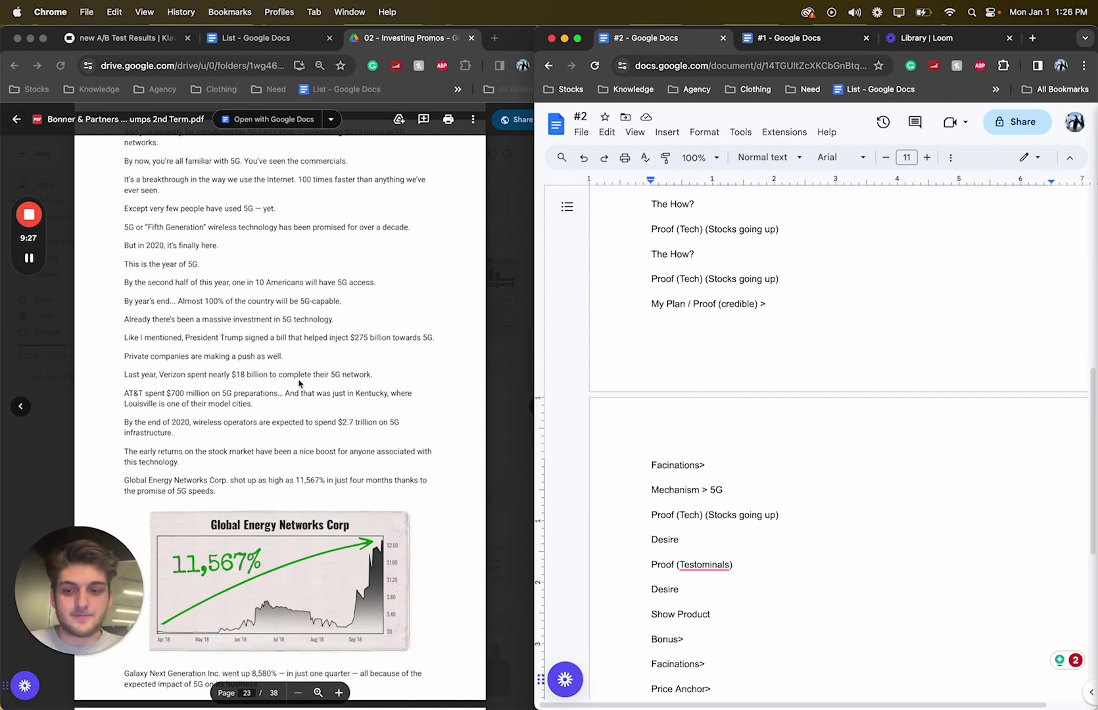
pyautogui.scroll(-3, 297, 390)
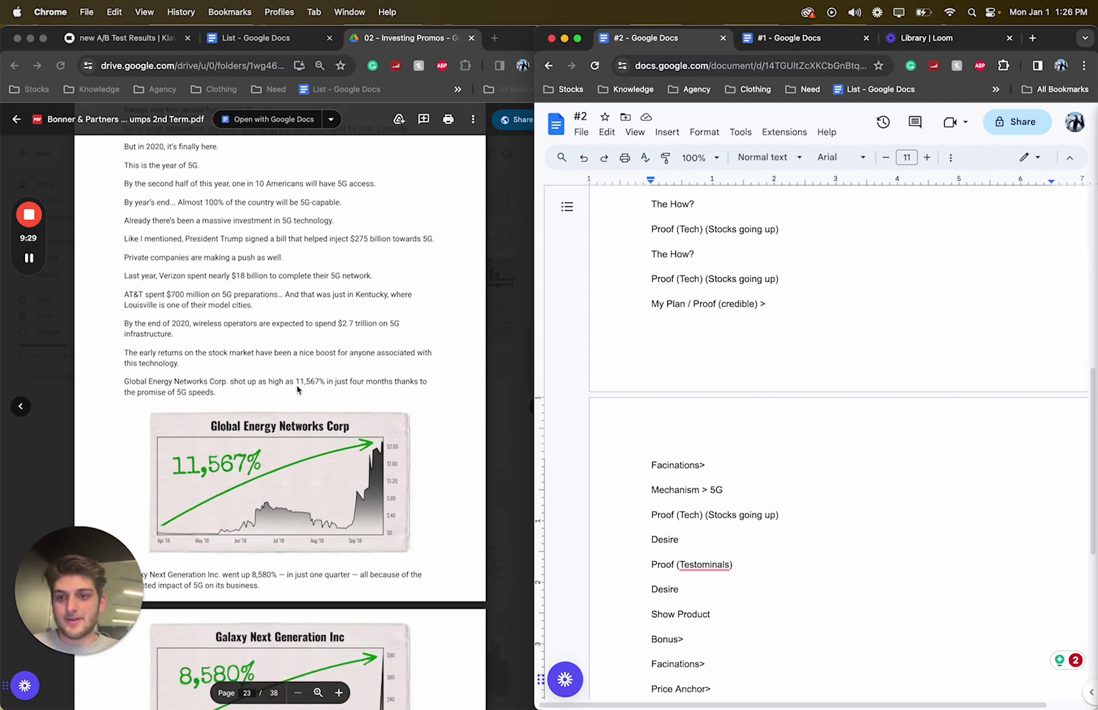
pyautogui.scroll(-2, 297, 389)
pyautogui.scroll(4, 297, 390)
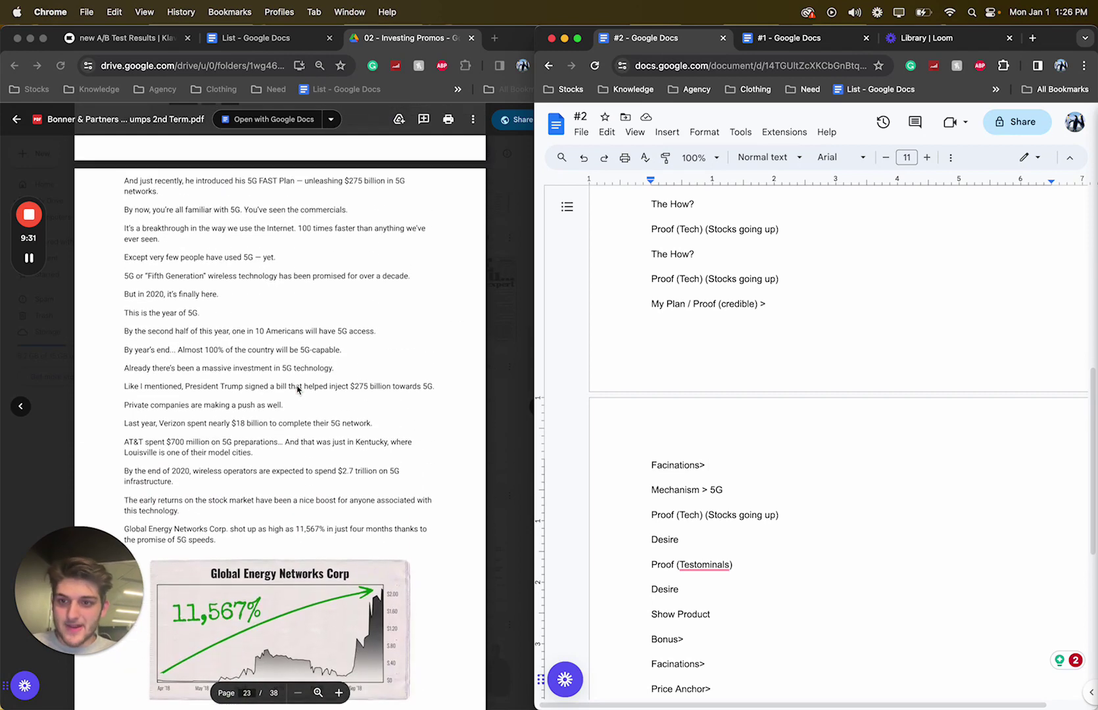
pyautogui.scroll(-5, 298, 389)
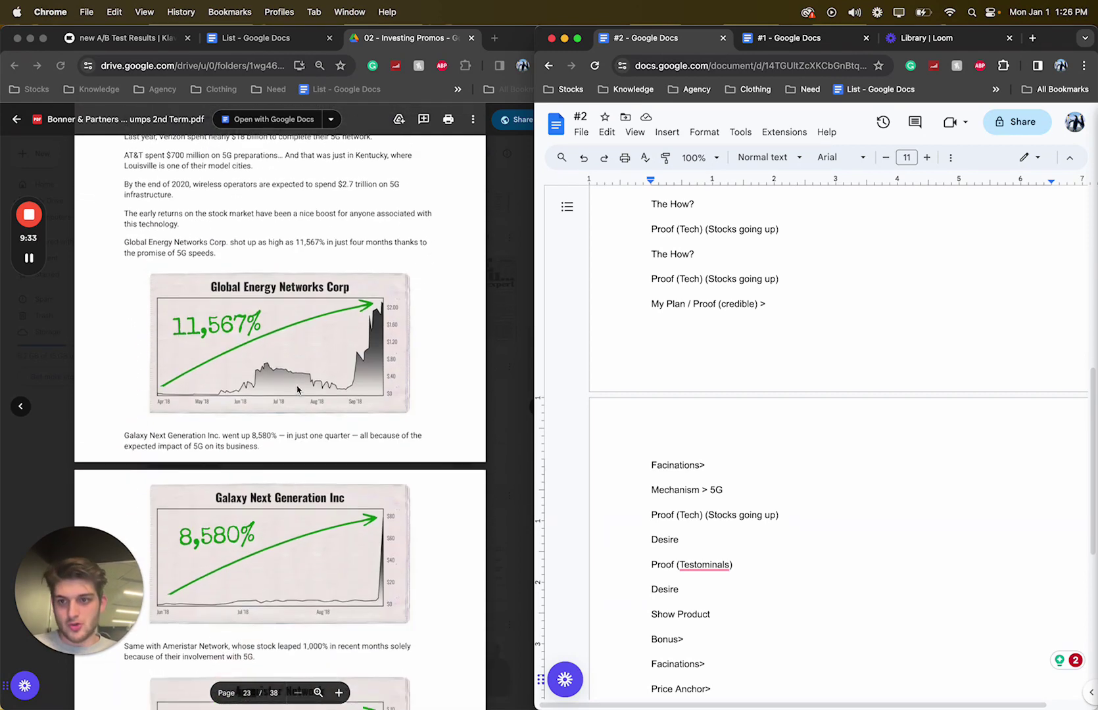
# Review the remaining 5G stock charts and the opening of the smartphone story on pages 24 to 26, highlighting its lead-in lines
pyautogui.scroll(-7, 298, 390)
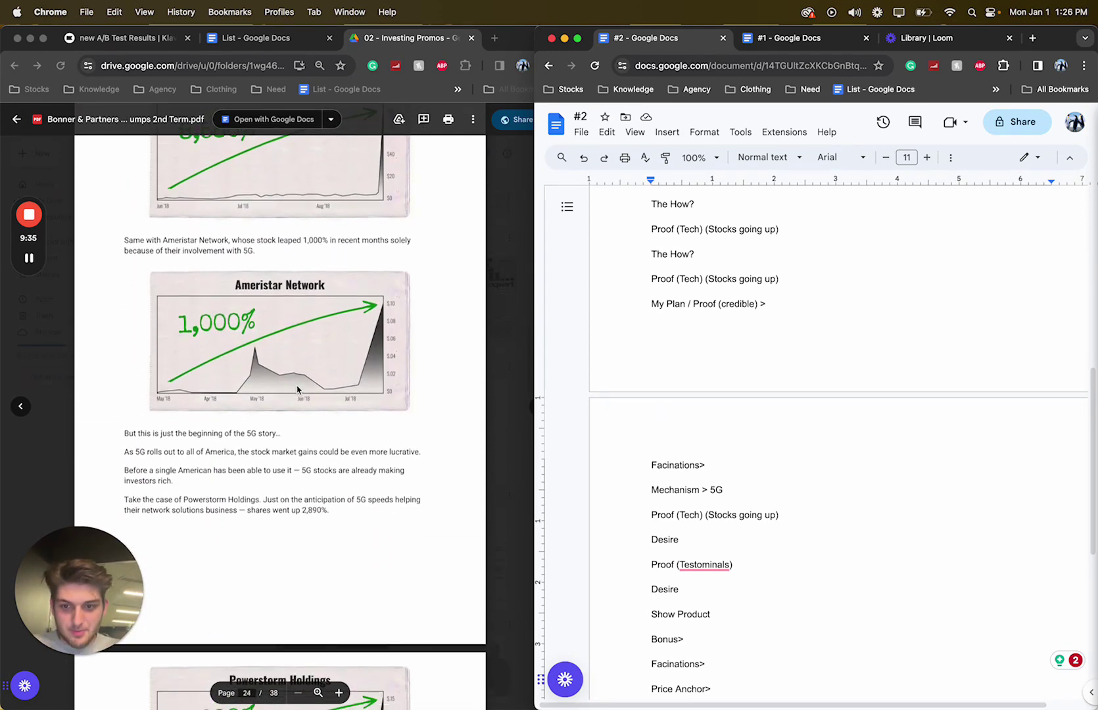
pyautogui.scroll(-11, 297, 389)
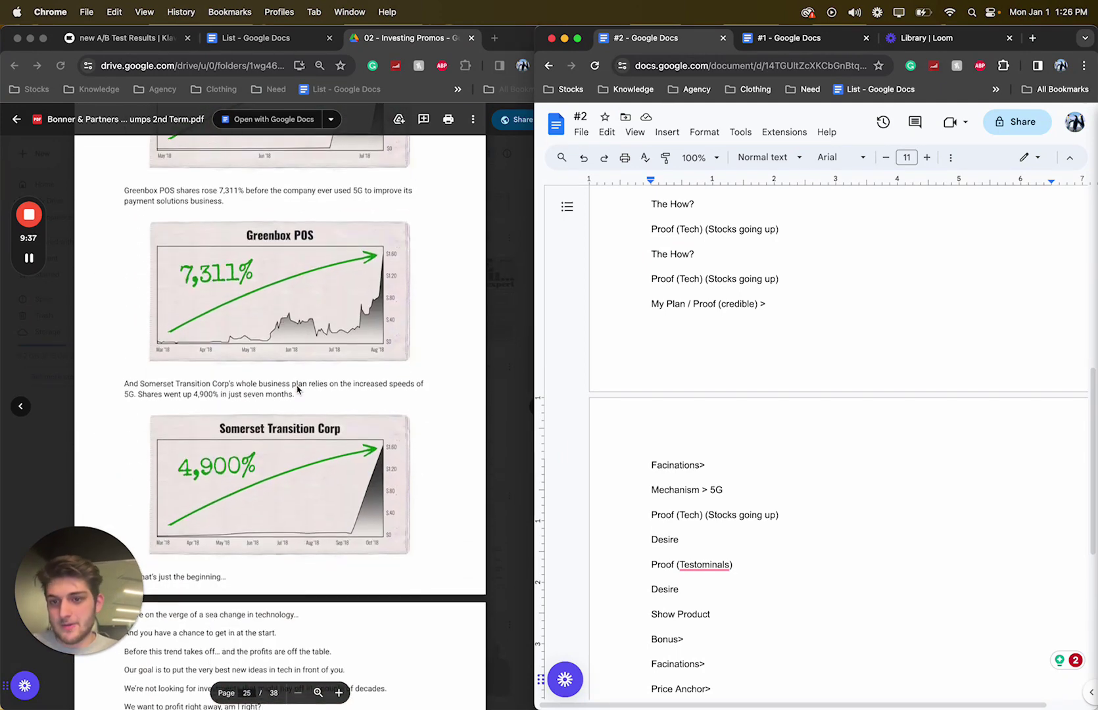
pyautogui.scroll(-5, 297, 390)
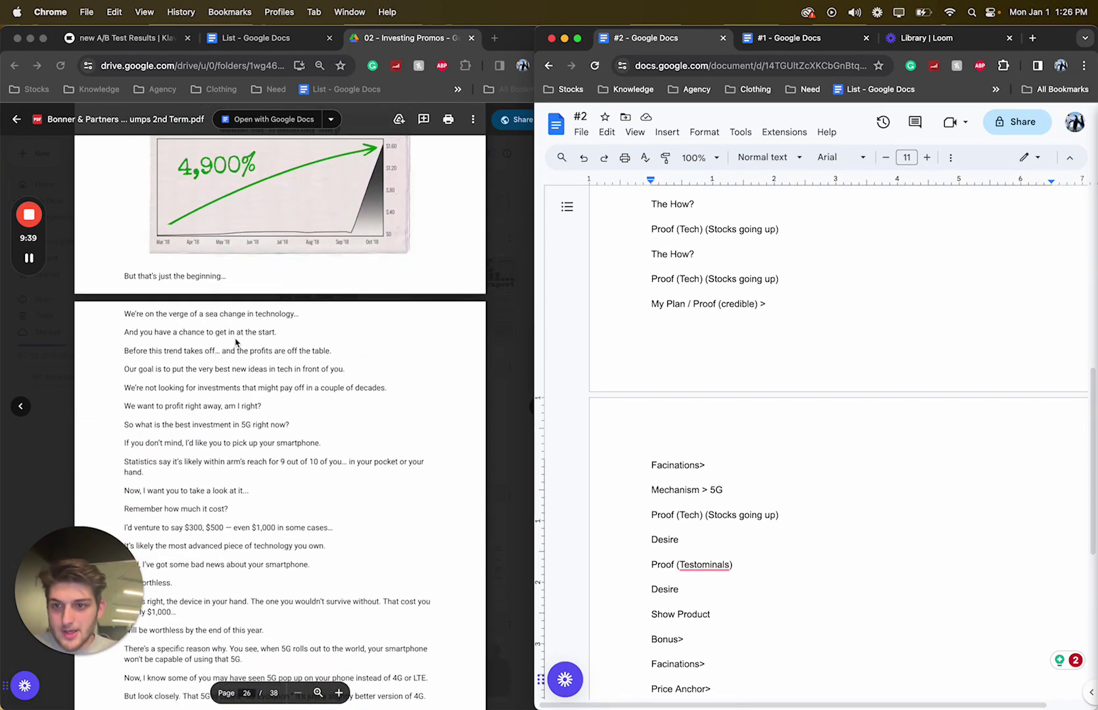
pyautogui.click(235, 342)
pyautogui.moveTo(158, 276); pyautogui.dragTo(226, 276)
pyautogui.scroll(-2, 142, 265)
pyautogui.moveTo(125, 264); pyautogui.dragTo(216, 477)
pyautogui.click(217, 476)
pyautogui.scroll(-2, 273, 488)
# Review the pitch for the 5G phone part and its worldwide demand on pages 26 to 29, highlighting supporting passages
pyautogui.scroll(-10, 274, 488)
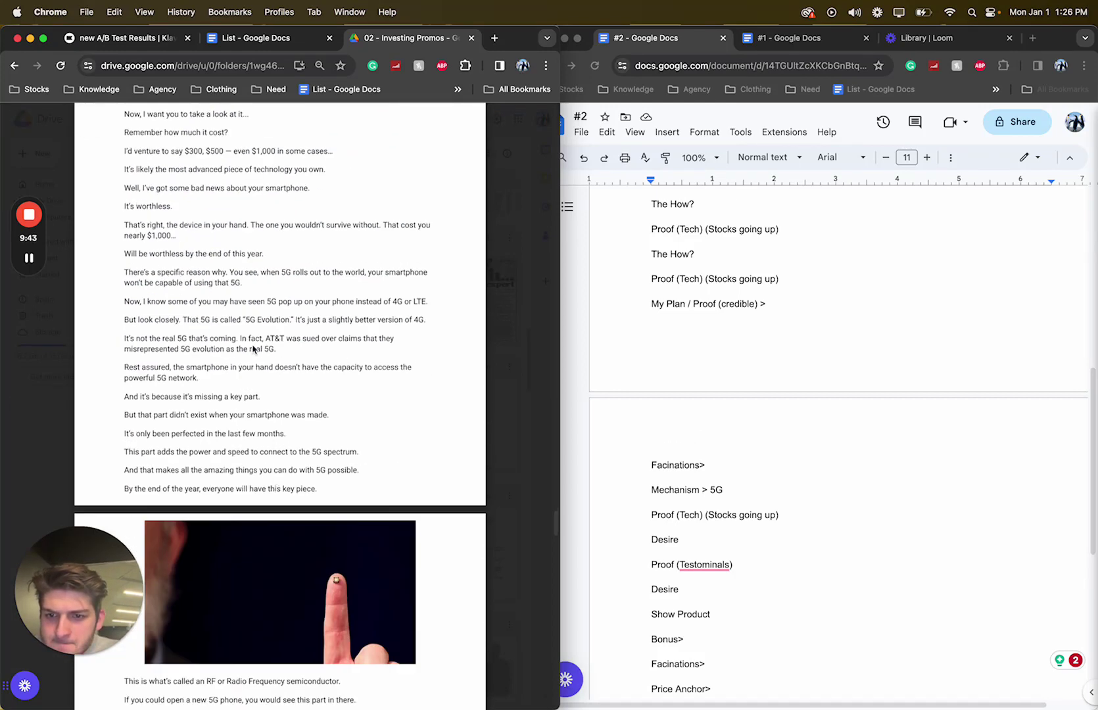
pyautogui.scroll(-6, 361, 322)
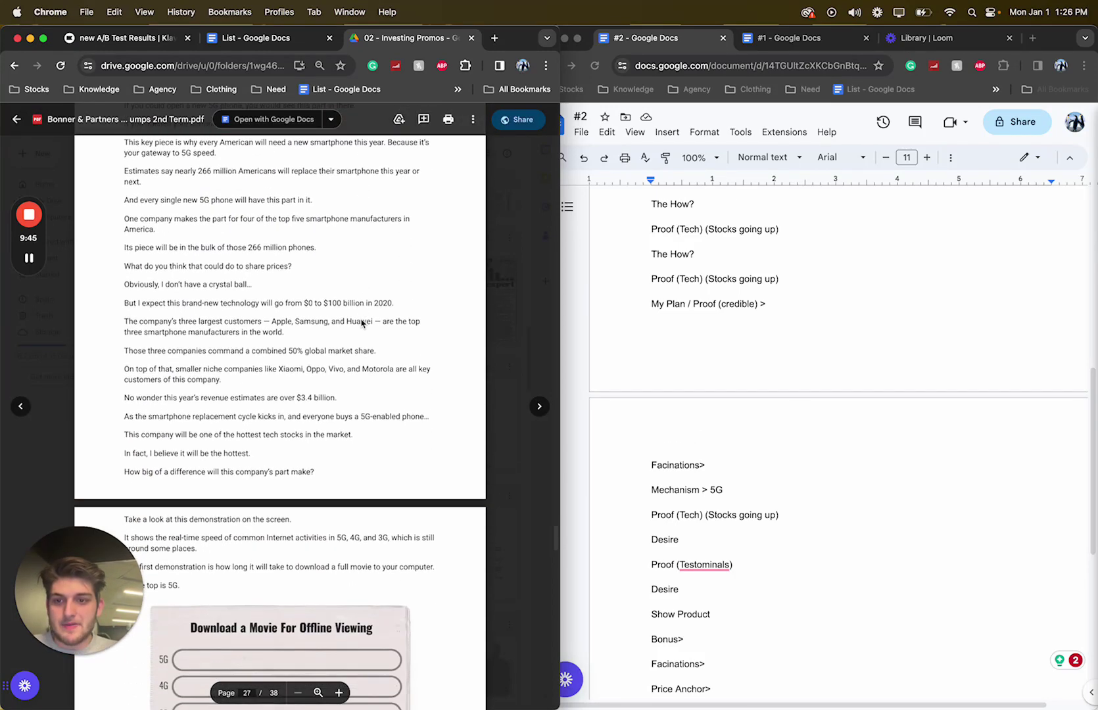
pyautogui.moveTo(329, 300); pyautogui.dragTo(169, 271)
pyautogui.scroll(-2, 151, 342)
pyautogui.moveTo(130, 393); pyautogui.dragTo(373, 450)
pyautogui.scroll(-8, 374, 453)
pyautogui.scroll(-8, 374, 453)
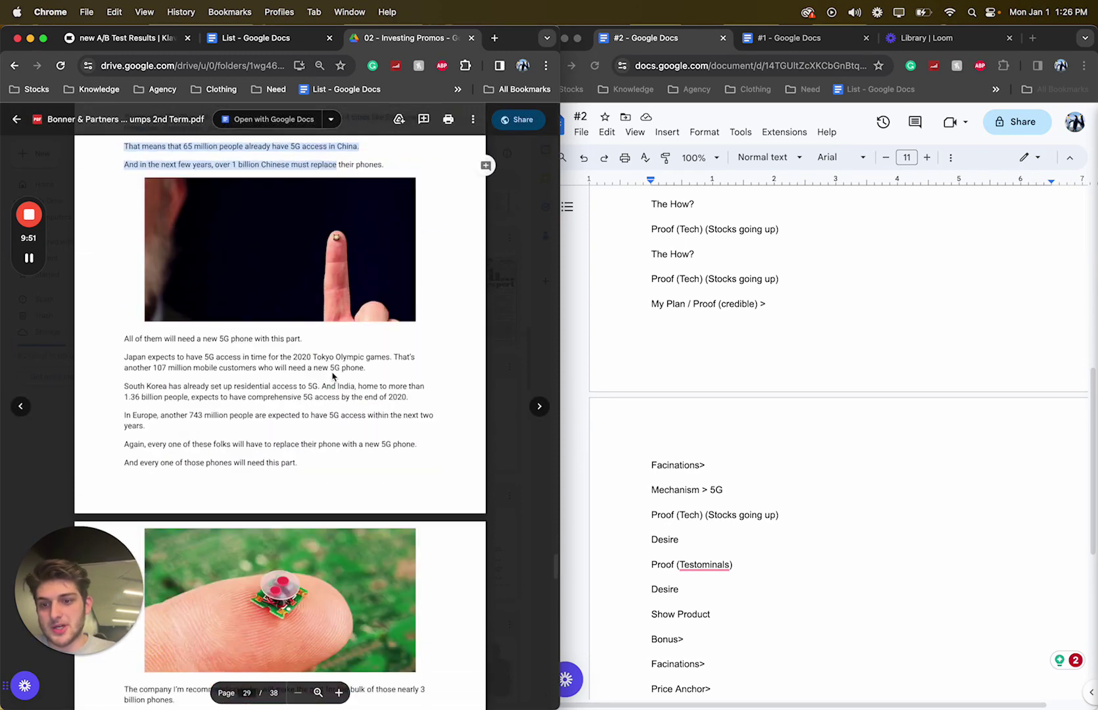
pyautogui.moveTo(159, 148); pyautogui.dragTo(305, 370)
pyautogui.scroll(-7, 305, 370)
pyautogui.scroll(-2, 677, 473)
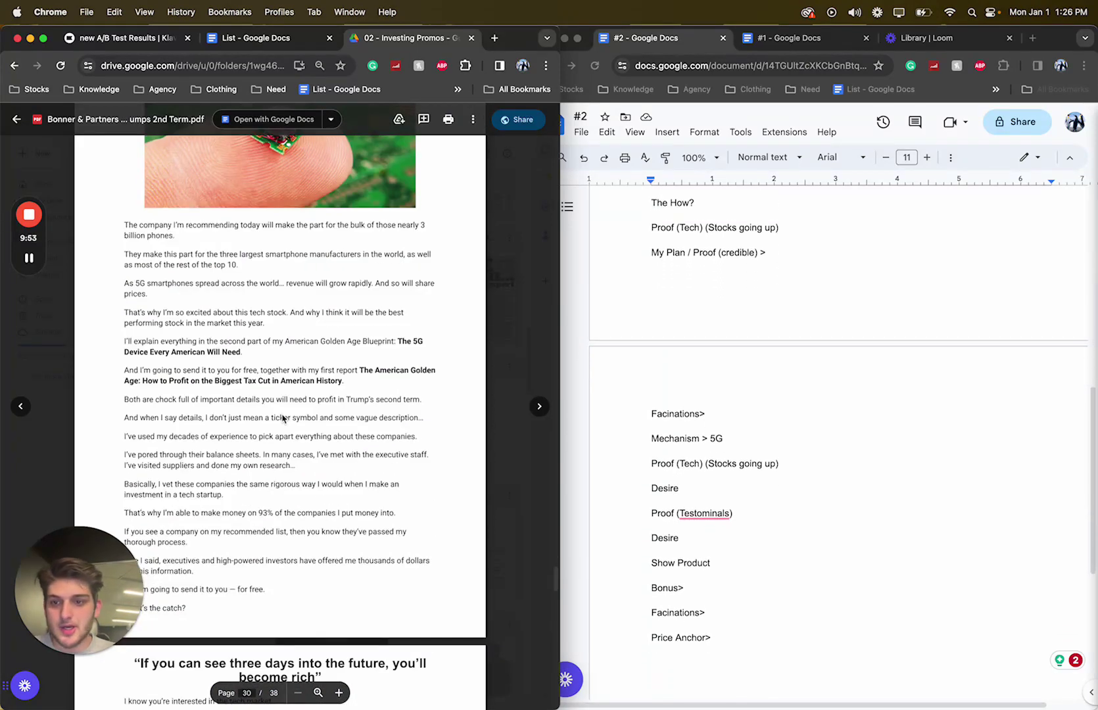
# Highlight the page 30 passages explaining the excitement about the tech stock and offering the two American Golden Age reports for free
pyautogui.moveTo(123, 314); pyautogui.dragTo(270, 338)
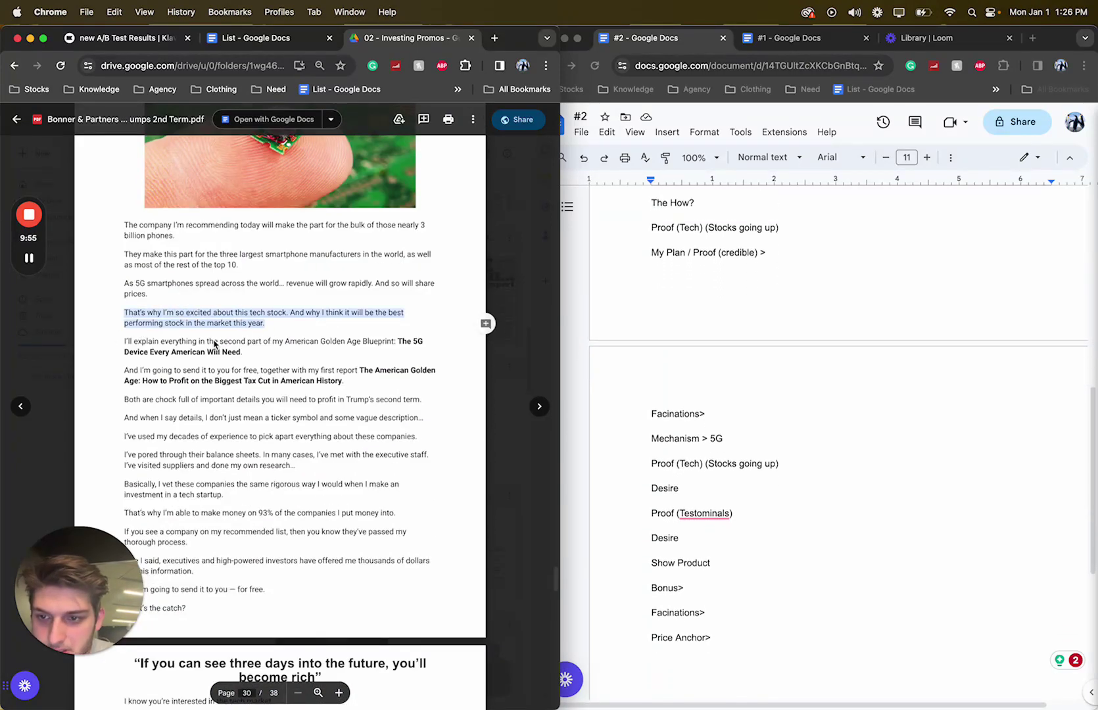
pyautogui.scroll(-1, 214, 342)
pyautogui.moveTo(318, 307); pyautogui.dragTo(380, 385)
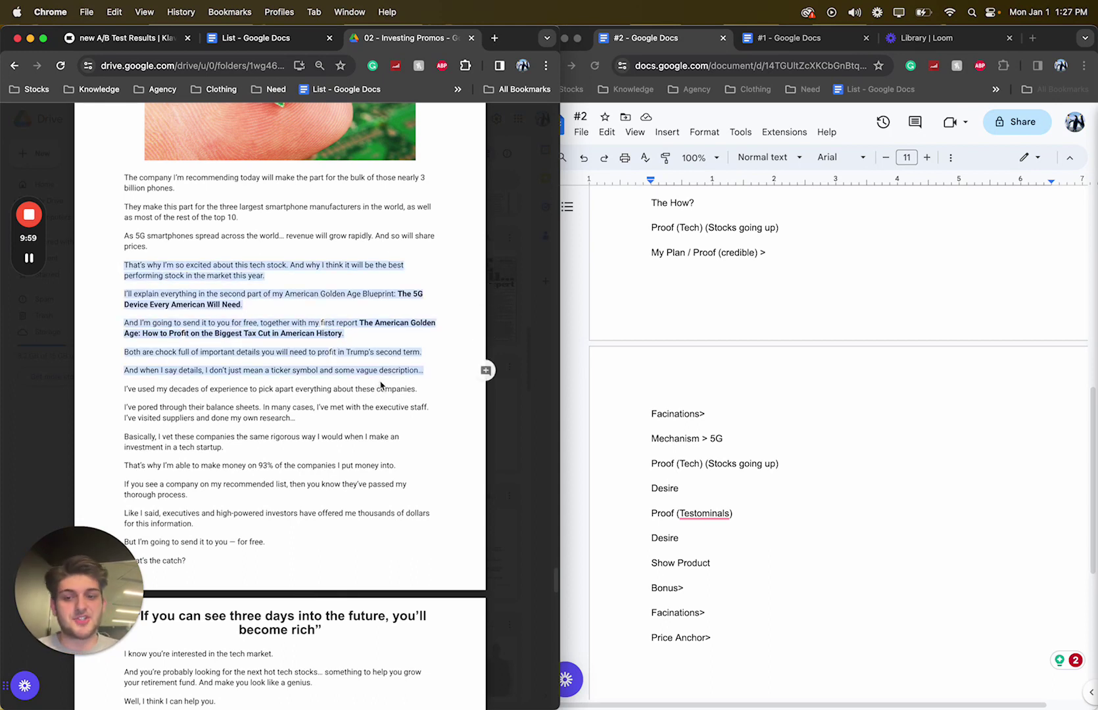
pyautogui.click(173, 356)
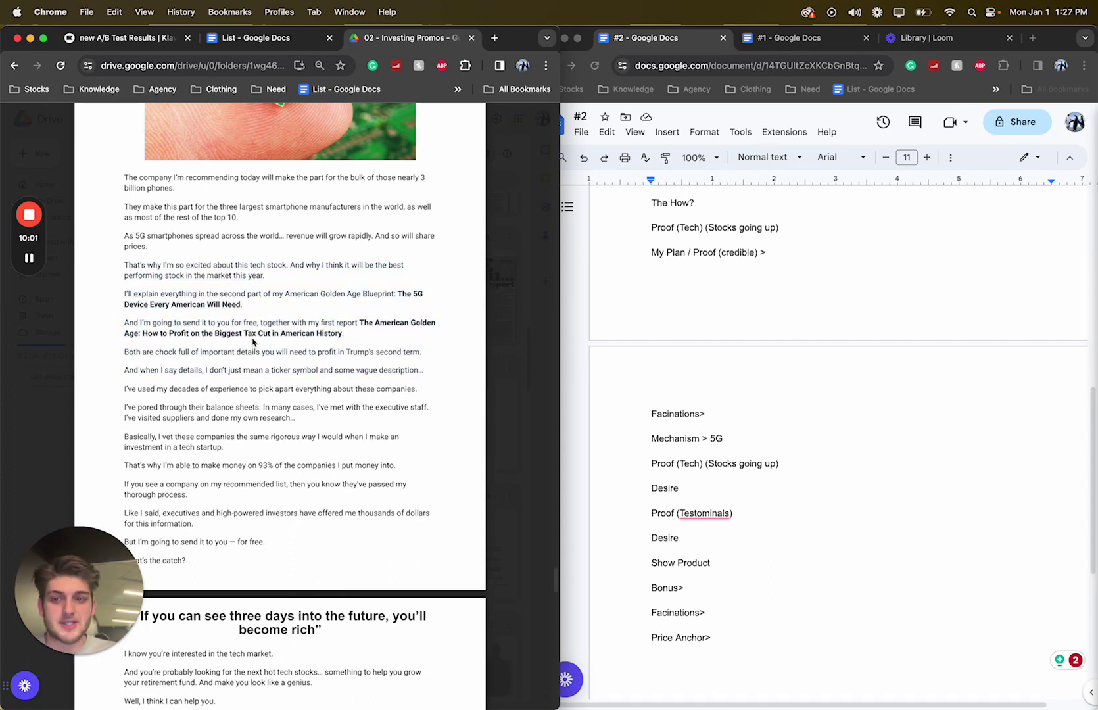
pyautogui.doubleClick(403, 293)
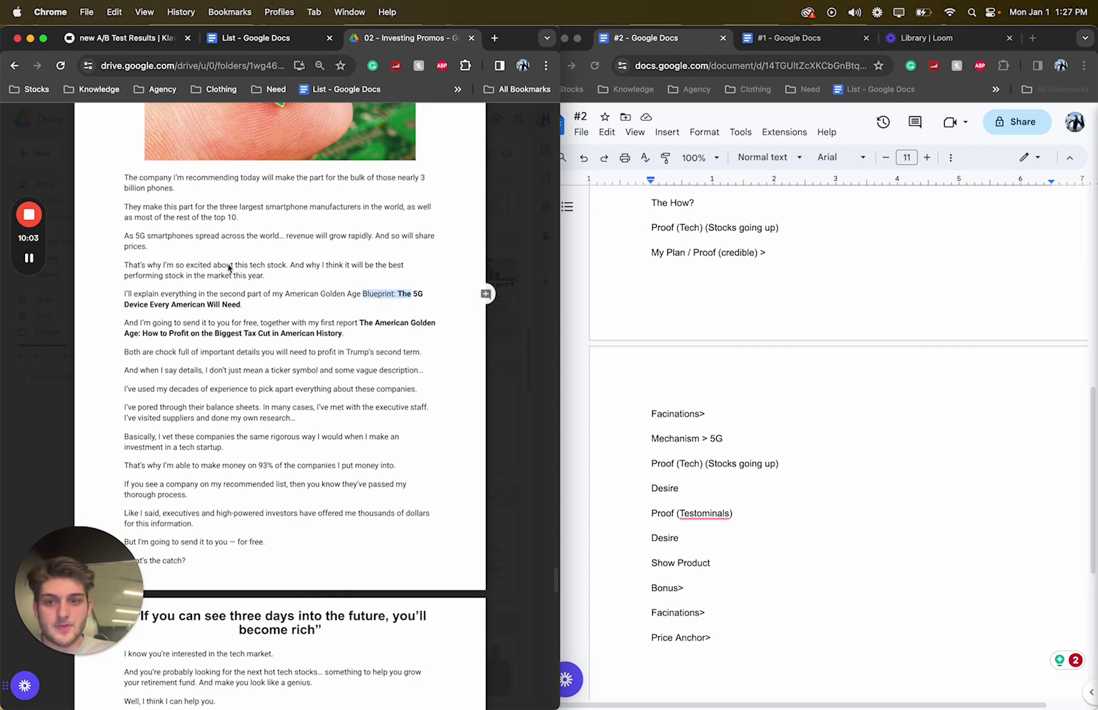
pyautogui.moveTo(252, 266); pyautogui.dragTo(125, 247)
pyautogui.click(220, 304)
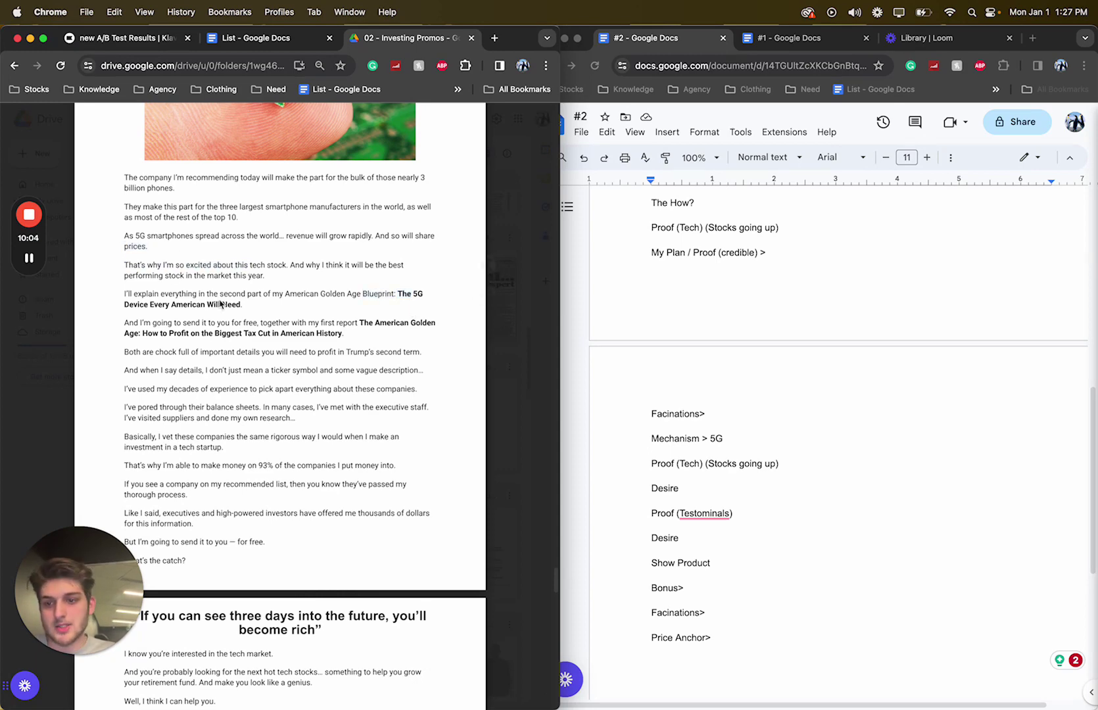
# Examine the lines on page 30 about vetting companies and making money on 93% of investments
pyautogui.tripleClick(186, 445)
pyautogui.click(251, 458)
pyautogui.scroll(-1, 250, 458)
pyautogui.scroll(-5, 251, 458)
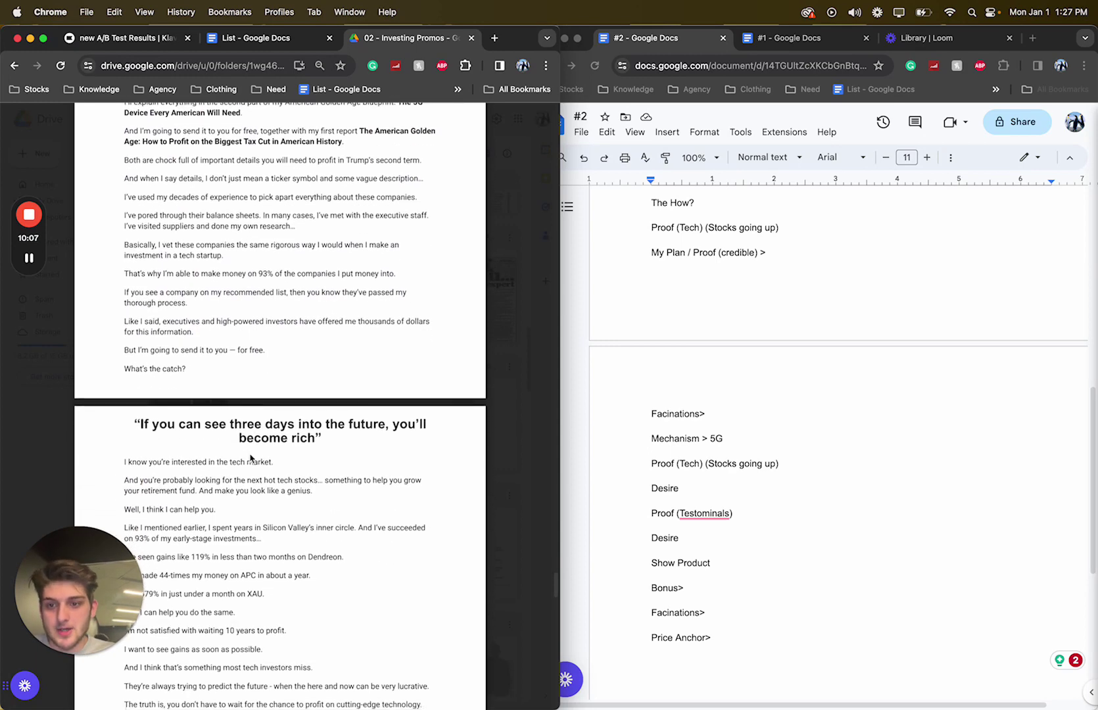
pyautogui.doubleClick(366, 274)
pyautogui.scroll(5, 537, 387)
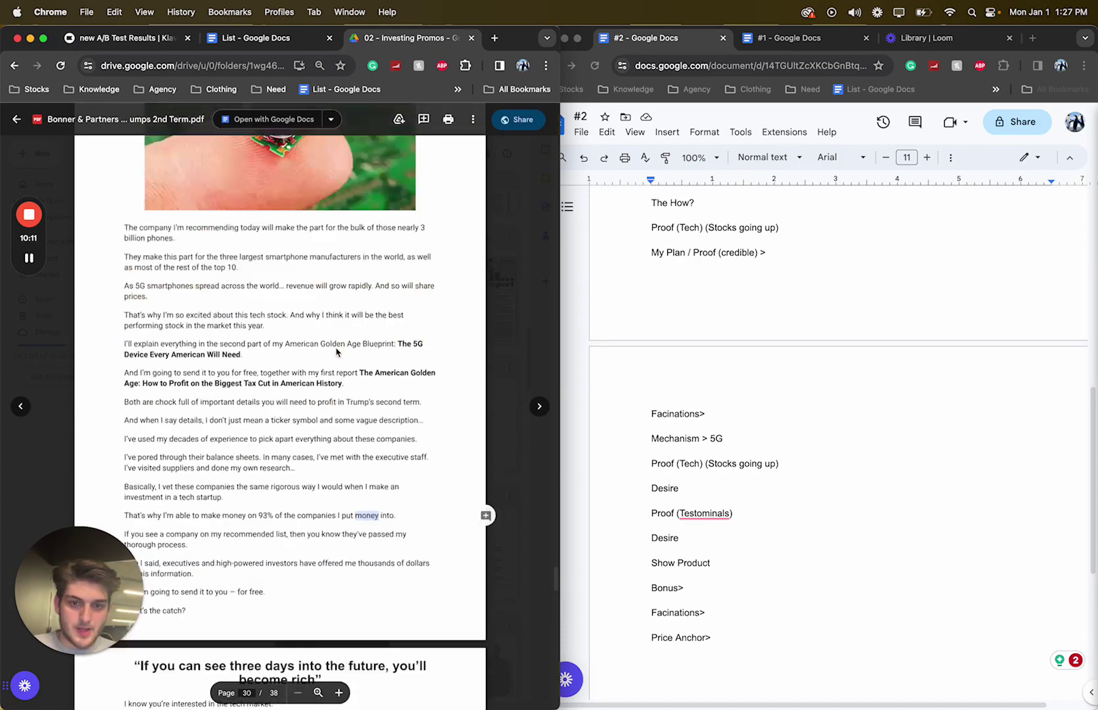
# Extend the "Desire" entry above "Proof (Testominals)" to read "Desire > Facinations > Proof (credible)", reusing wording from earlier outline entries
pyautogui.click(784, 488)
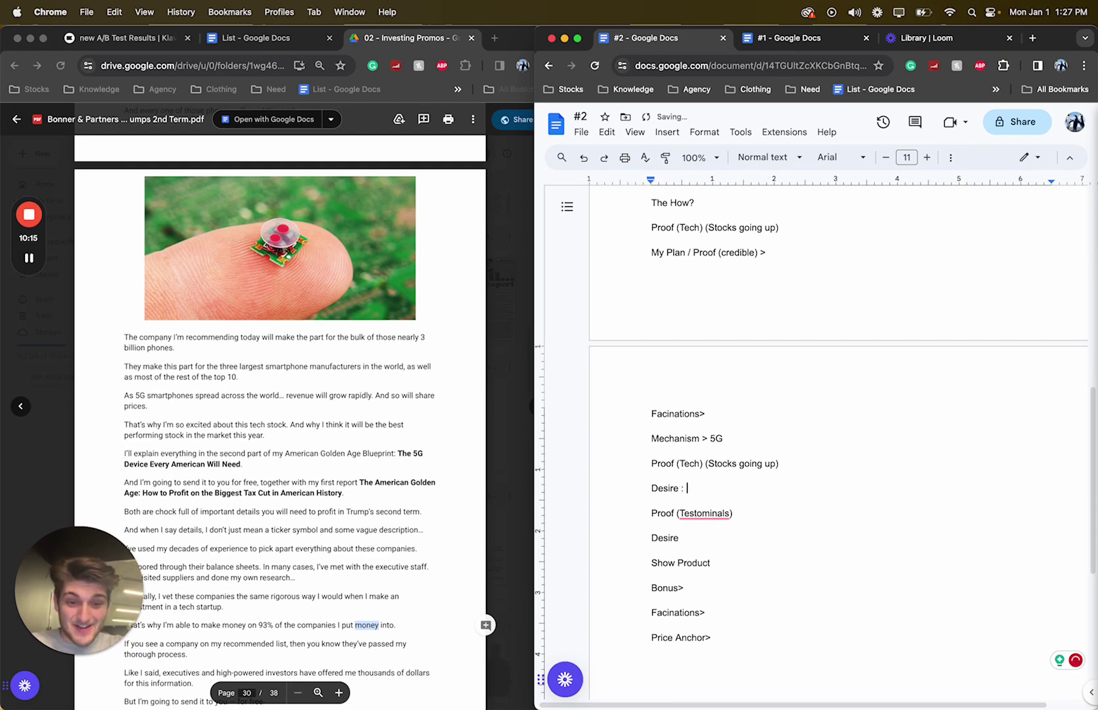
pyautogui.write('>')
pyautogui.doubleClick(677, 413)
pyautogui.press('super+c')
pyautogui.click(749, 488)
pyautogui.press('super+v')
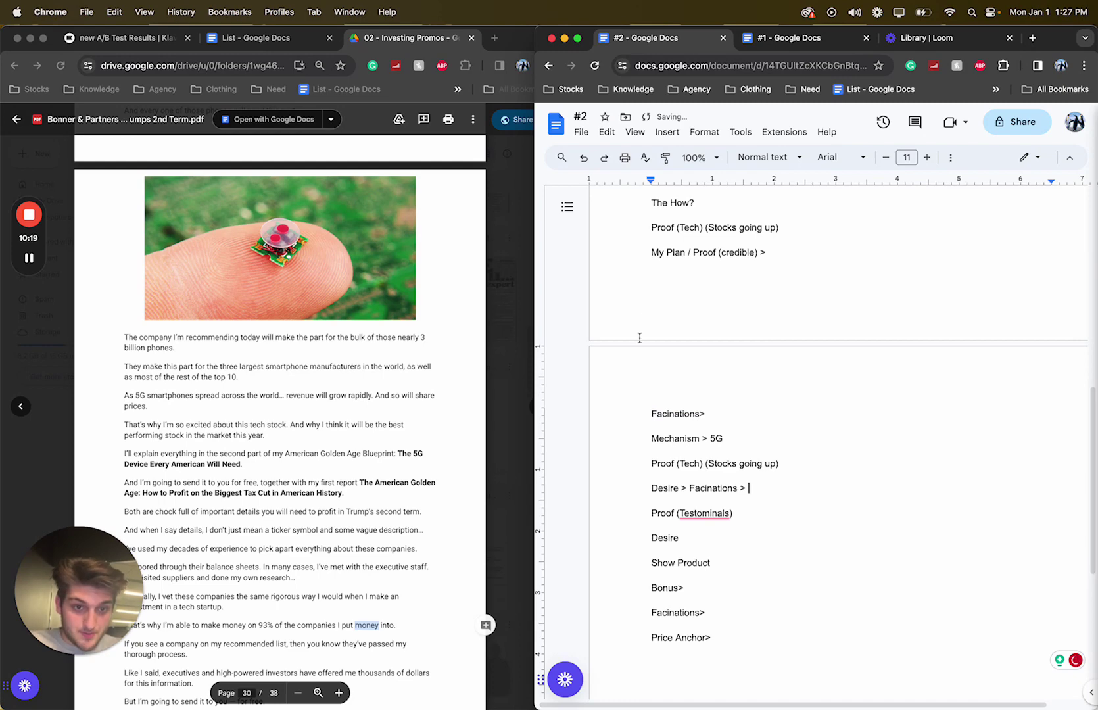
pyautogui.moveTo(693, 254); pyautogui.dragTo(759, 255)
pyautogui.press('super+c')
pyautogui.click(774, 488)
pyautogui.press('super+v')
# Check pages 31 and 32 up to the subscriber testimonials and add a "Desire" entry on its own line above "Proof (Testominals)"
pyautogui.scroll(-8, 377, 537)
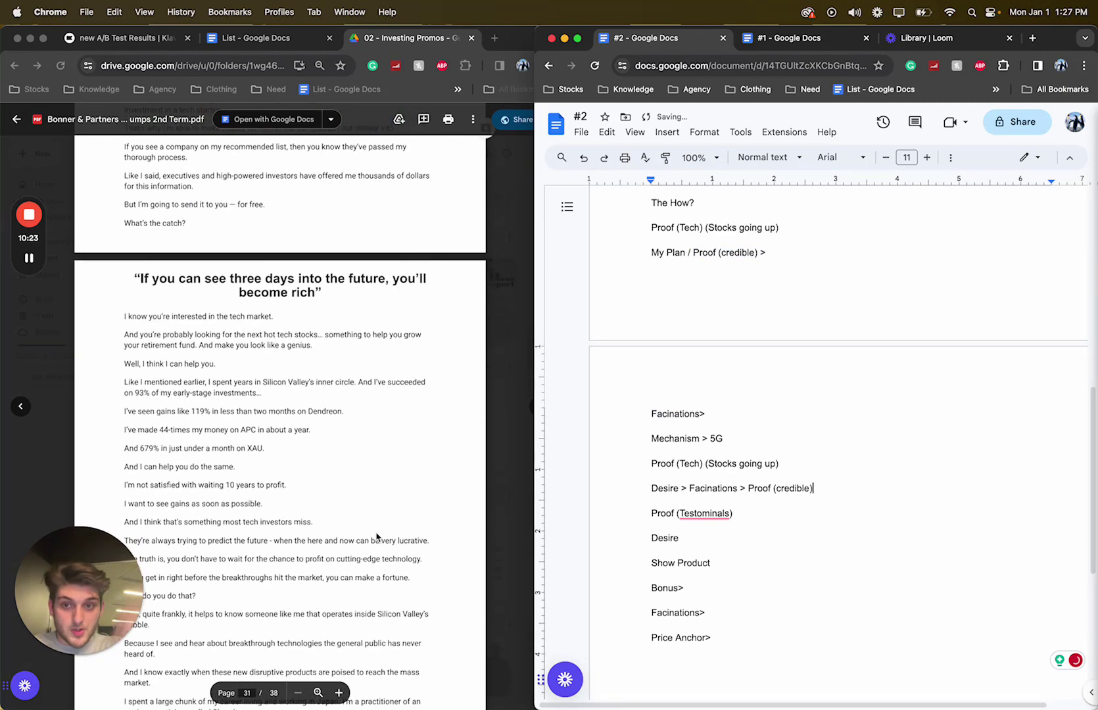
pyautogui.scroll(-3, 377, 537)
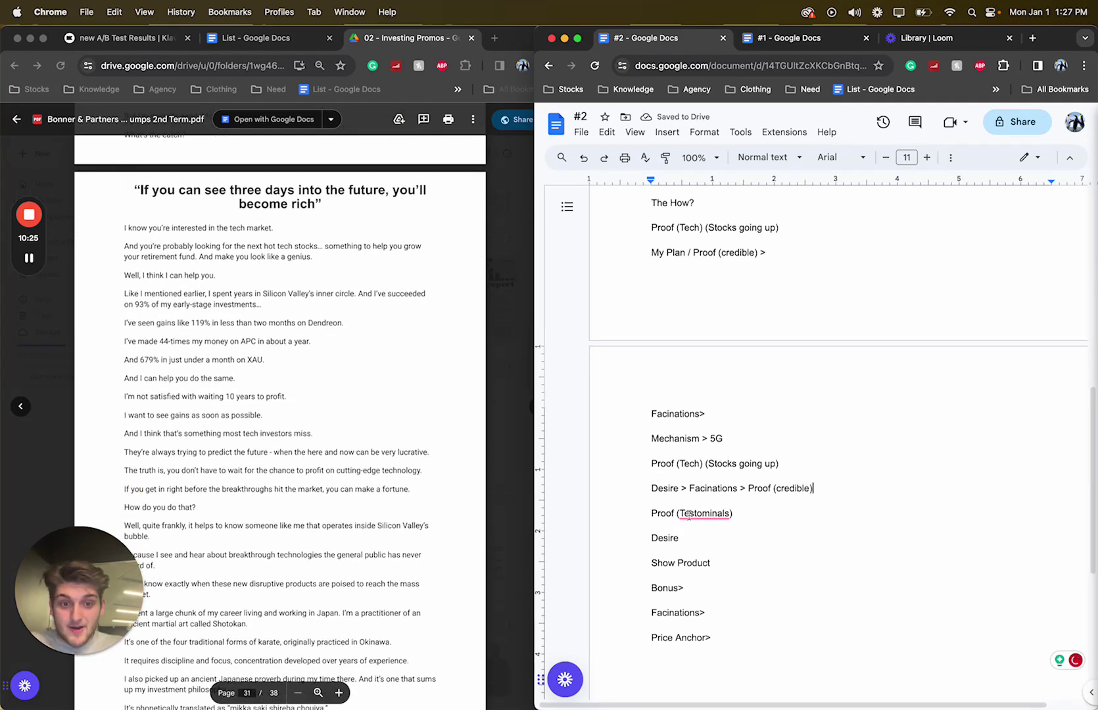
pyautogui.click(687, 515)
pyautogui.click(302, 458)
pyautogui.scroll(-10, 303, 460)
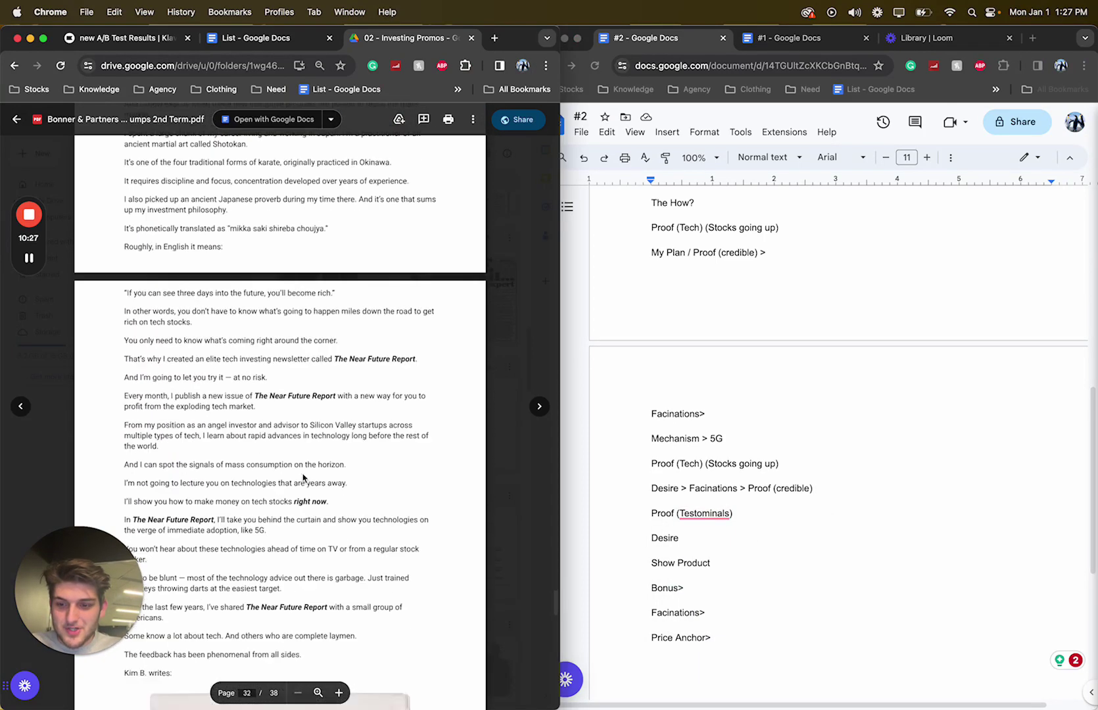
pyautogui.scroll(-8, 303, 477)
pyautogui.click(844, 494)
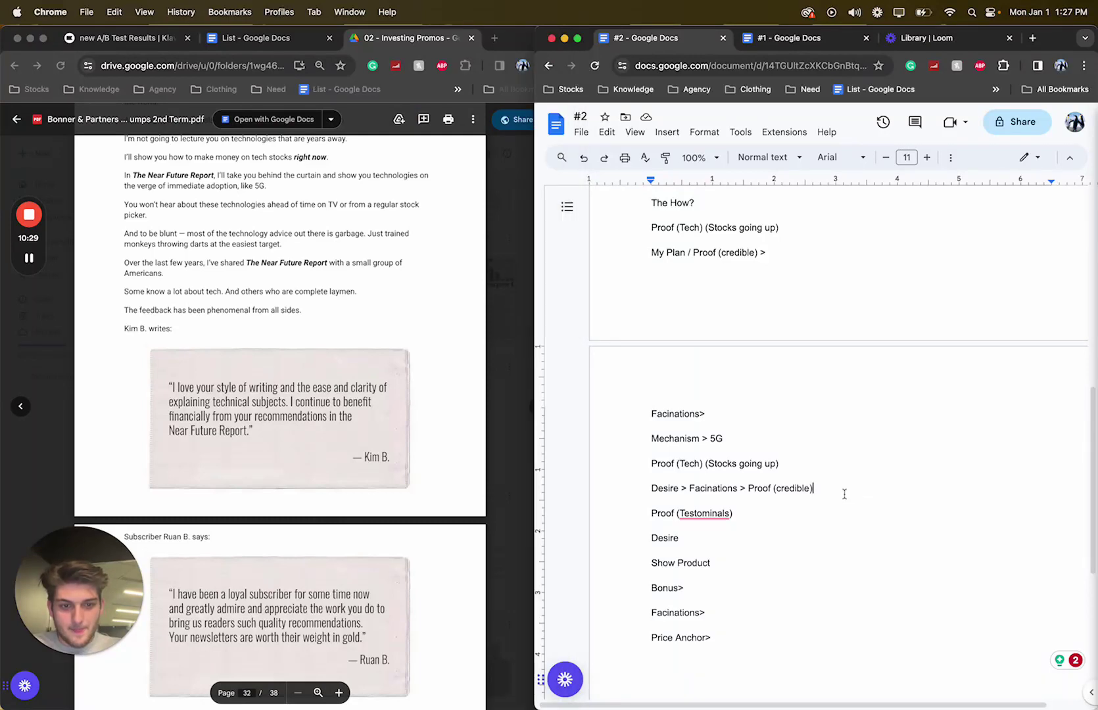
pyautogui.press('Return')
pyautogui.write('Desire')
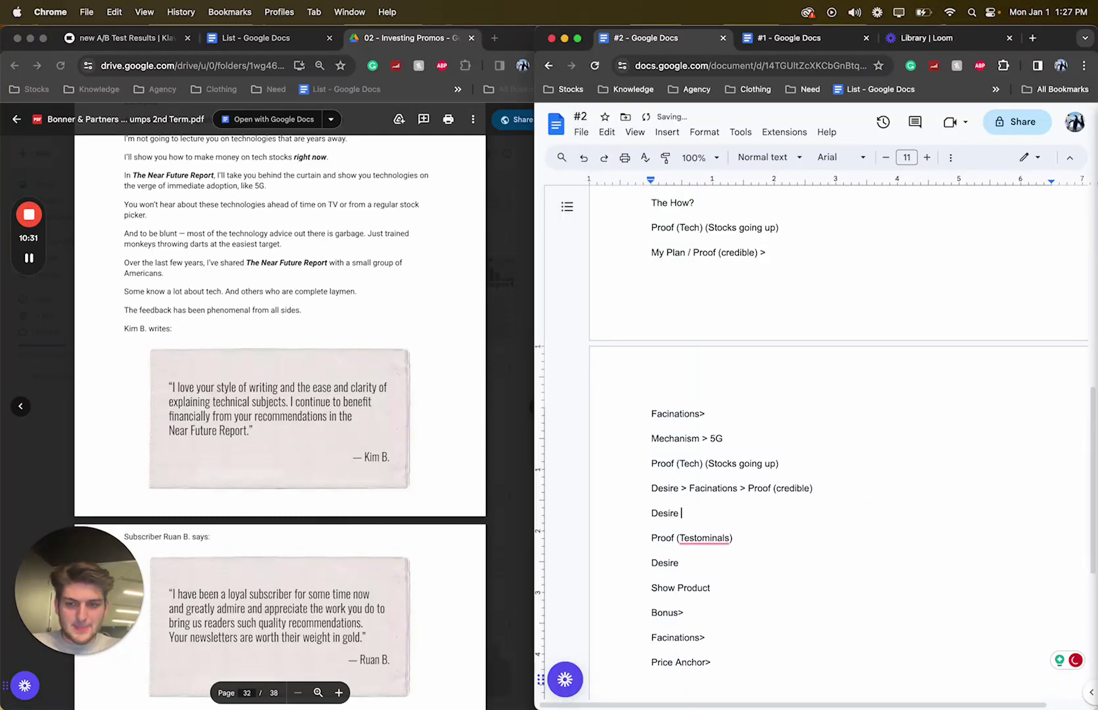
# Review pages 32 to 35, from the testimonials through the free reports to the China trade deal section, against the outline
pyautogui.scroll(-20, 377, 394)
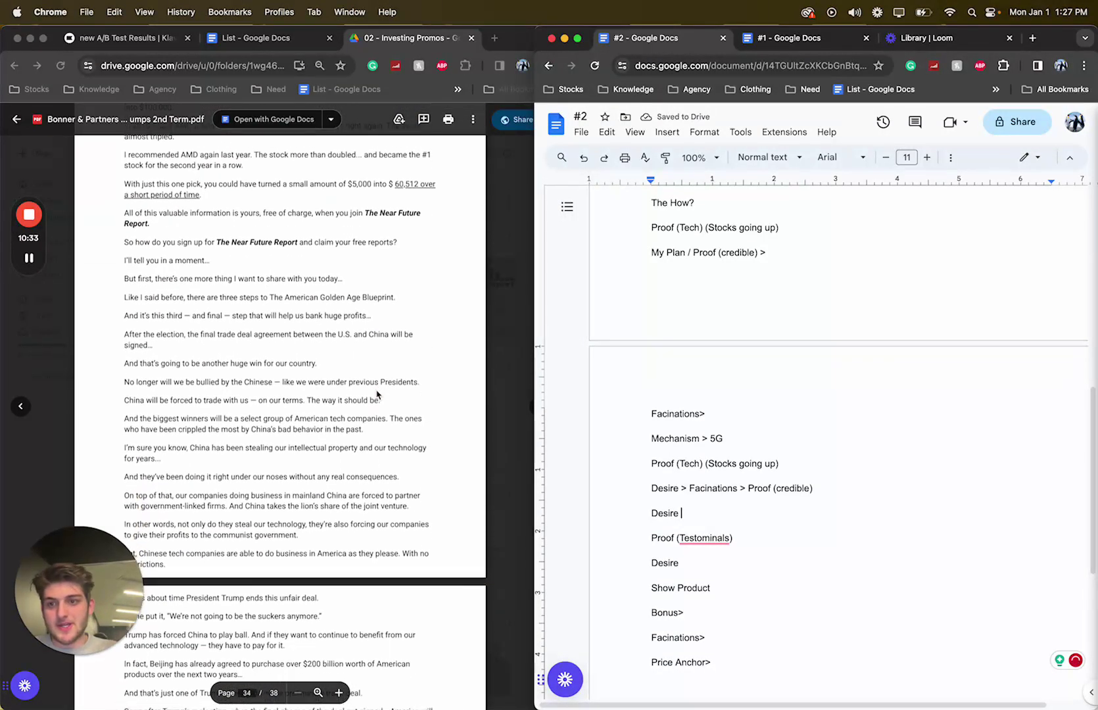
pyautogui.scroll(-1, 377, 395)
pyautogui.scroll(-3, 377, 394)
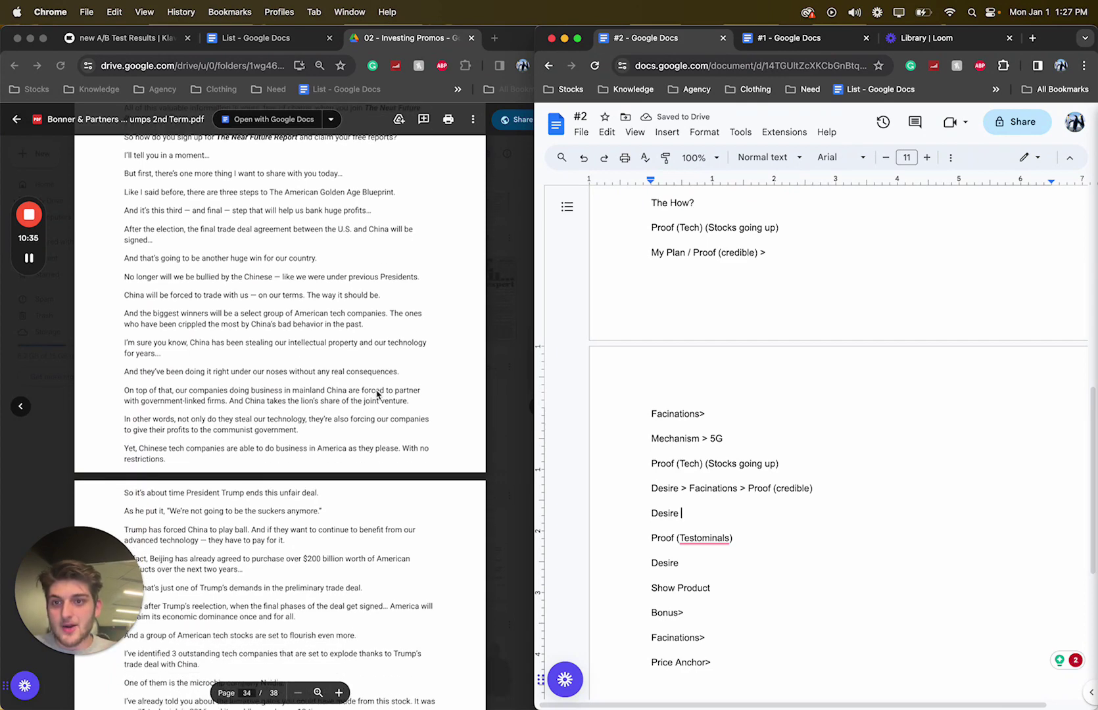
pyautogui.scroll(8, 376, 395)
pyautogui.click(210, 372)
pyautogui.moveTo(268, 478); pyautogui.dragTo(135, 282)
pyautogui.scroll(-9, 135, 283)
pyautogui.scroll(-15, 135, 283)
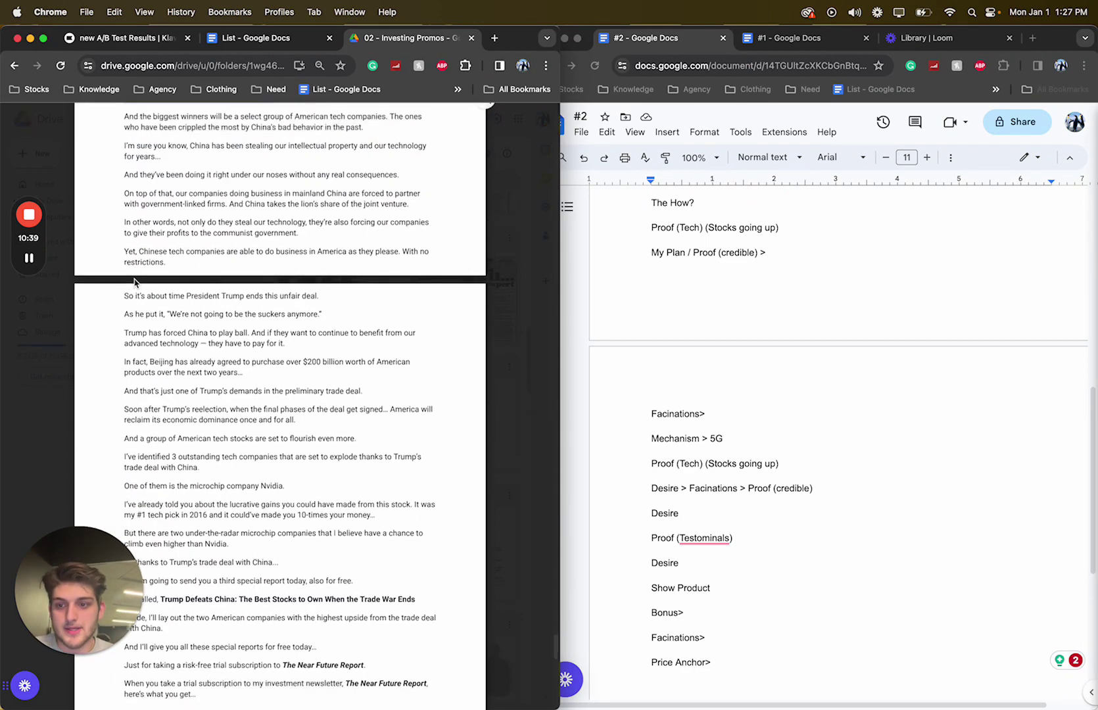
pyautogui.scroll(20, 135, 282)
pyautogui.rightClick(134, 283)
pyautogui.click(150, 291)
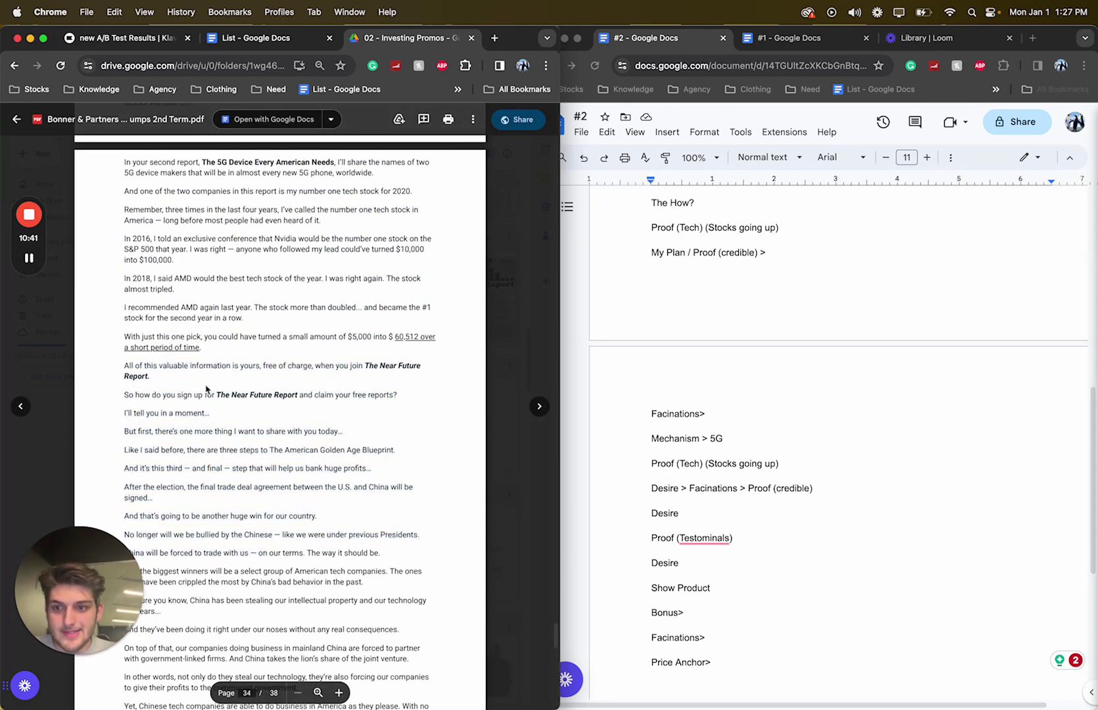
# Highlight the mentions of The Near Future Report and the second report's track-record passage on page 34
pyautogui.moveTo(217, 395); pyautogui.dragTo(303, 399)
pyautogui.click(370, 368)
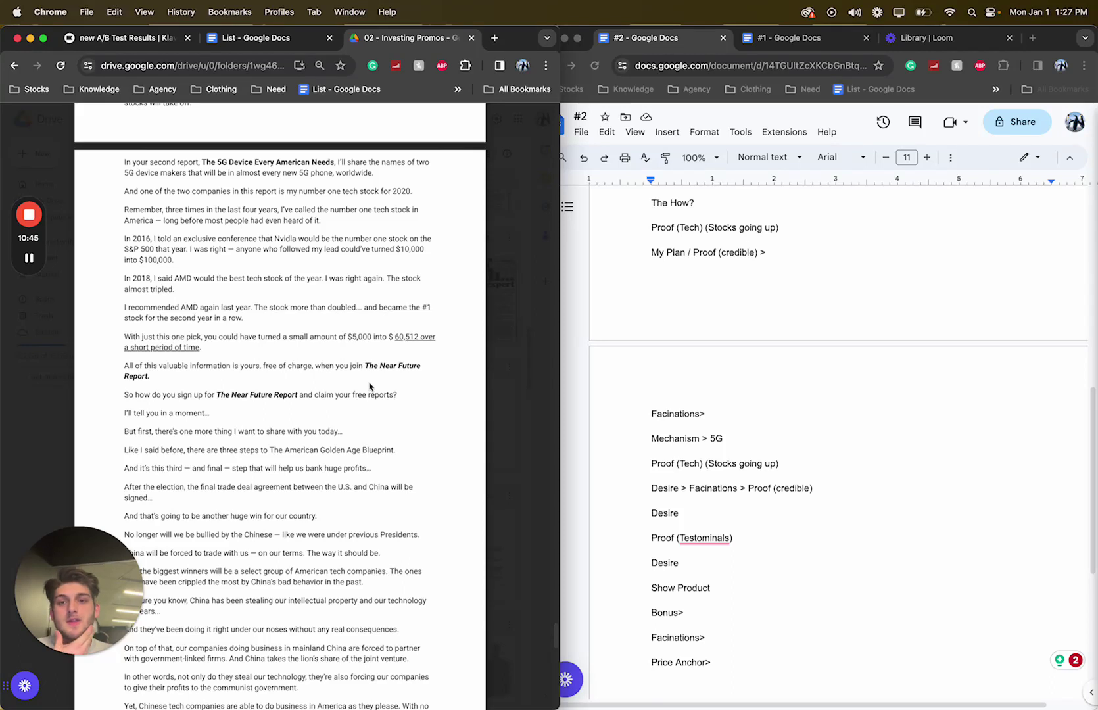
pyautogui.doubleClick(371, 366)
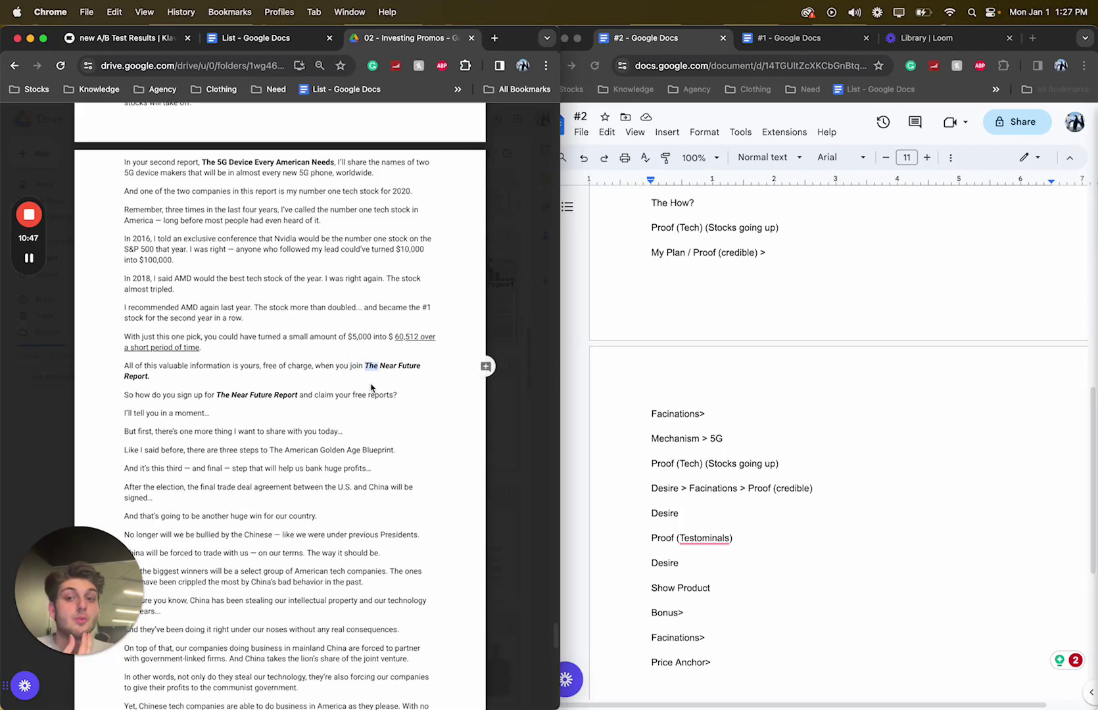
pyautogui.moveTo(371, 387); pyautogui.dragTo(389, 384)
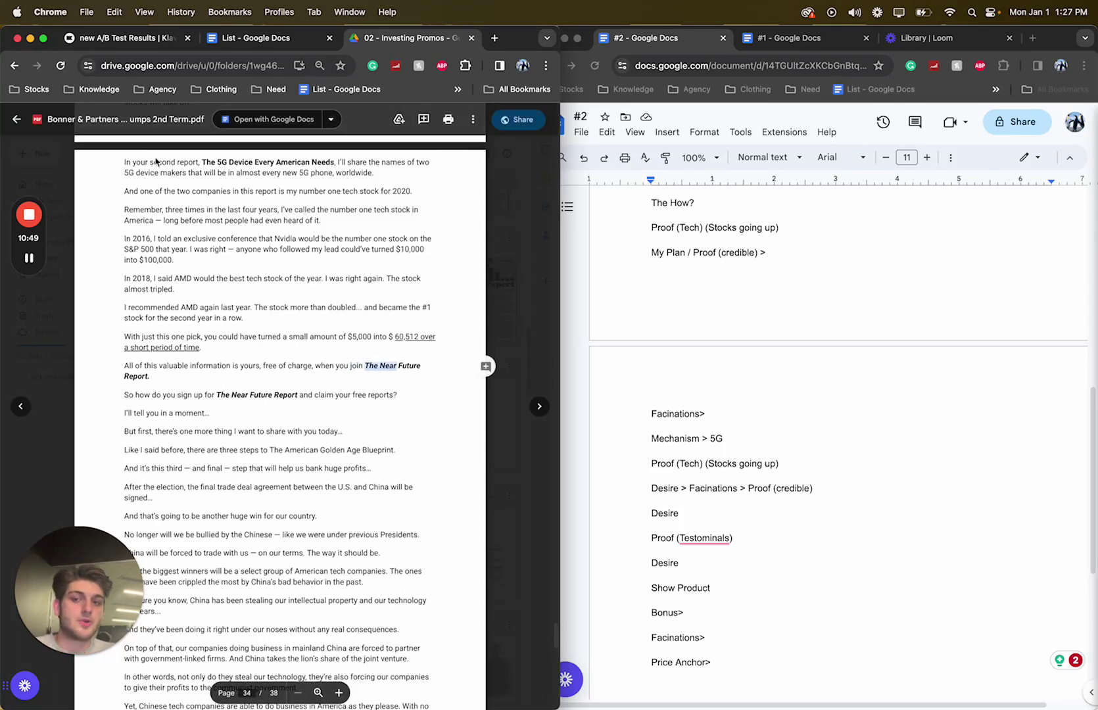
pyautogui.moveTo(150, 164); pyautogui.dragTo(309, 318)
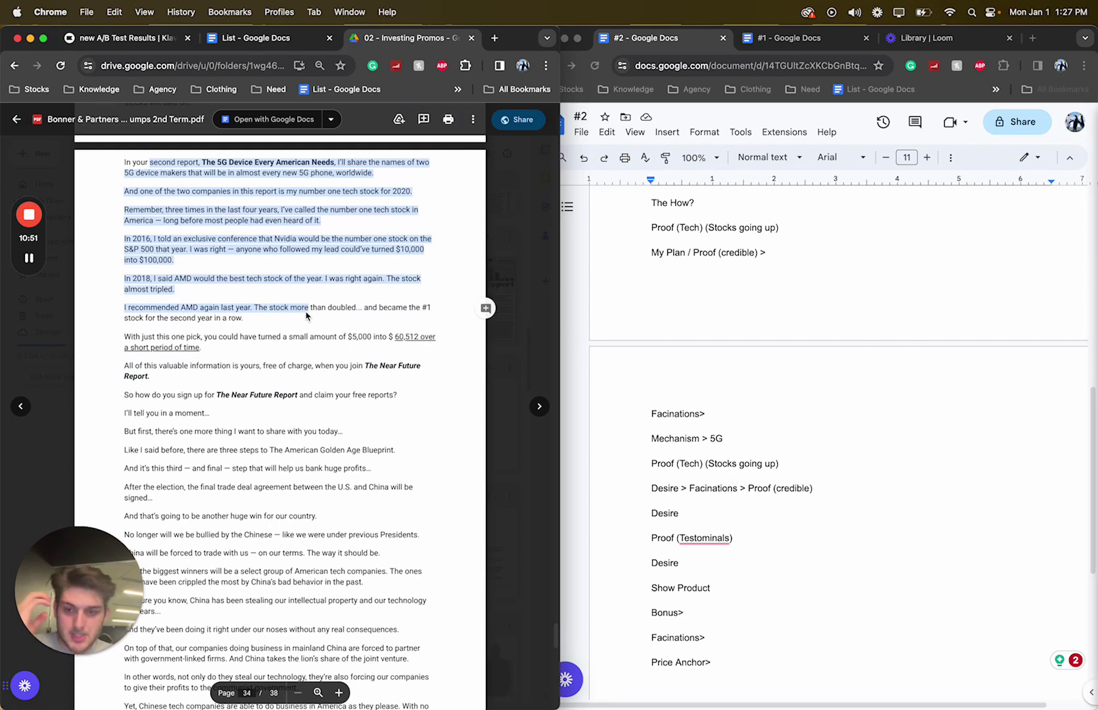
pyautogui.moveTo(365, 366); pyautogui.dragTo(421, 366)
pyautogui.click(407, 387)
# Highlight the "I'll tell you in a moment..." line on page 34 and read on through the China trade deal and third report offer
pyautogui.scroll(-2, 75, 274)
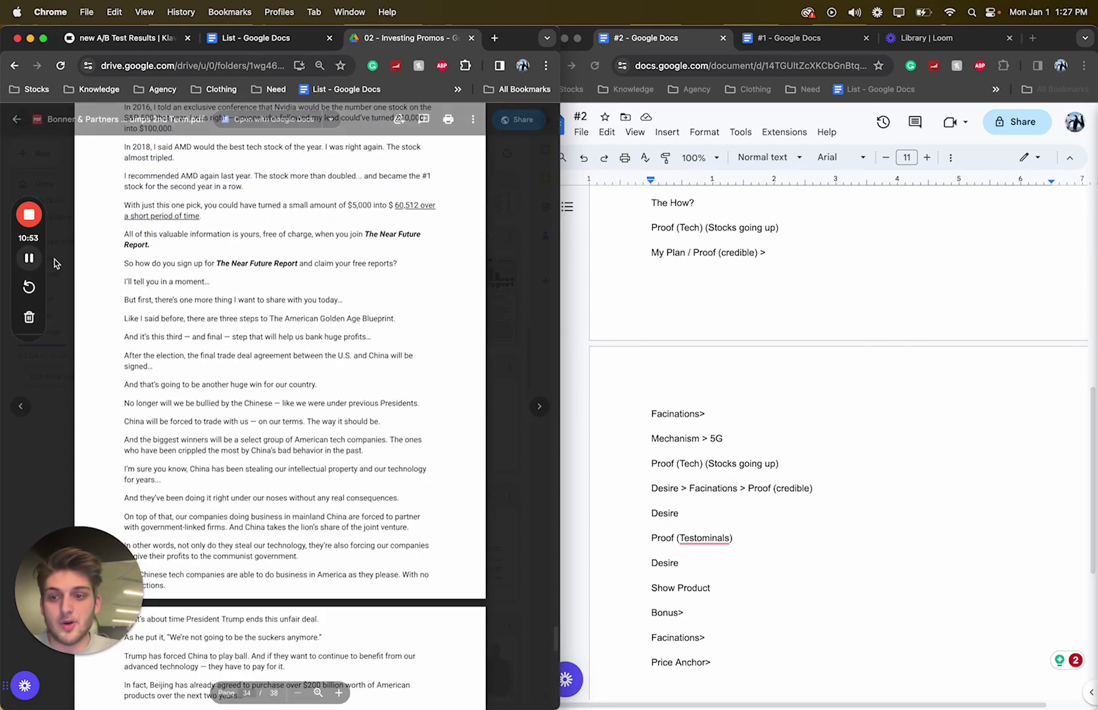
pyautogui.scroll(-1, 183, 263)
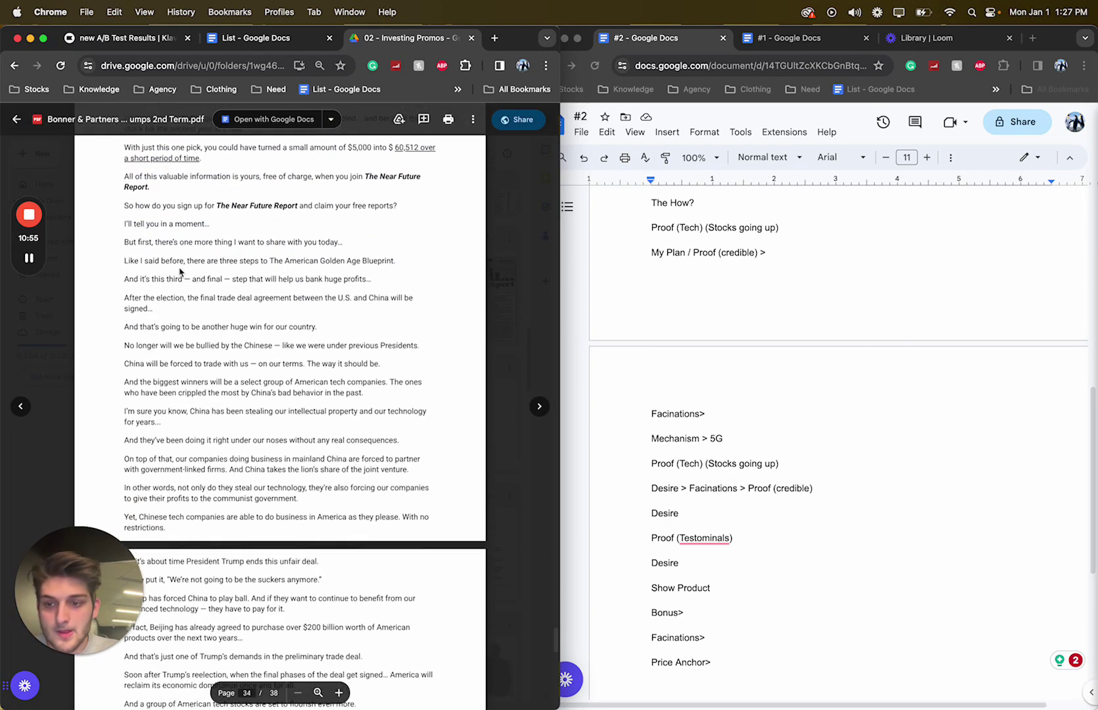
pyautogui.moveTo(217, 234); pyautogui.dragTo(77, 228)
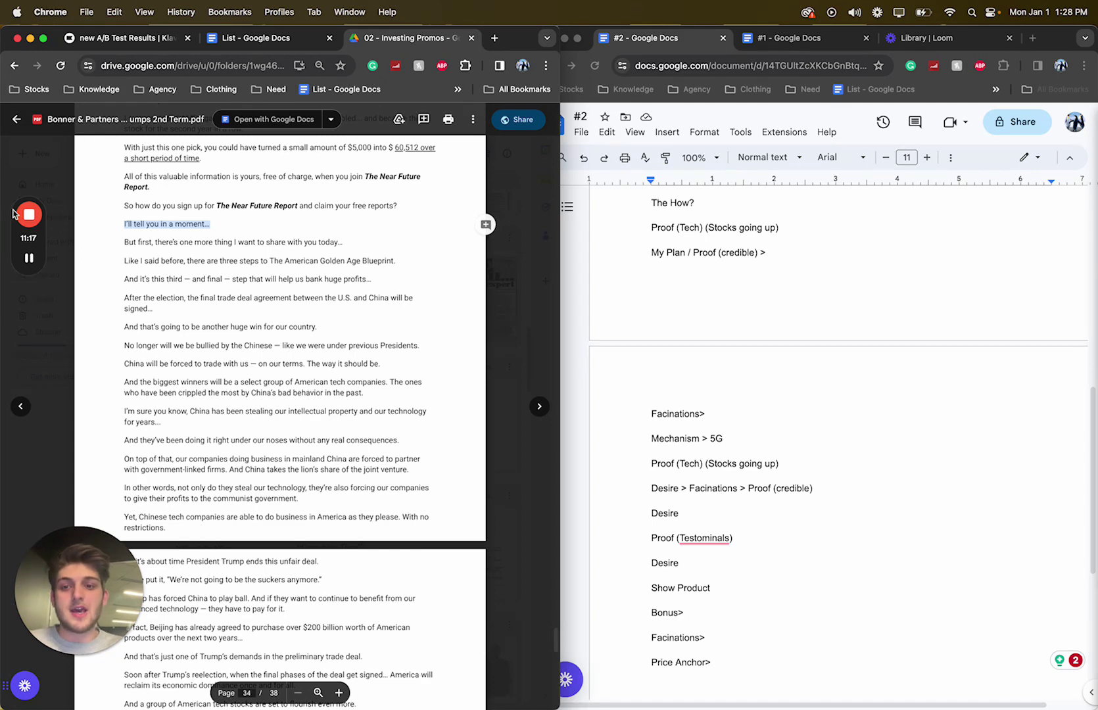
pyautogui.scroll(-3, 269, 439)
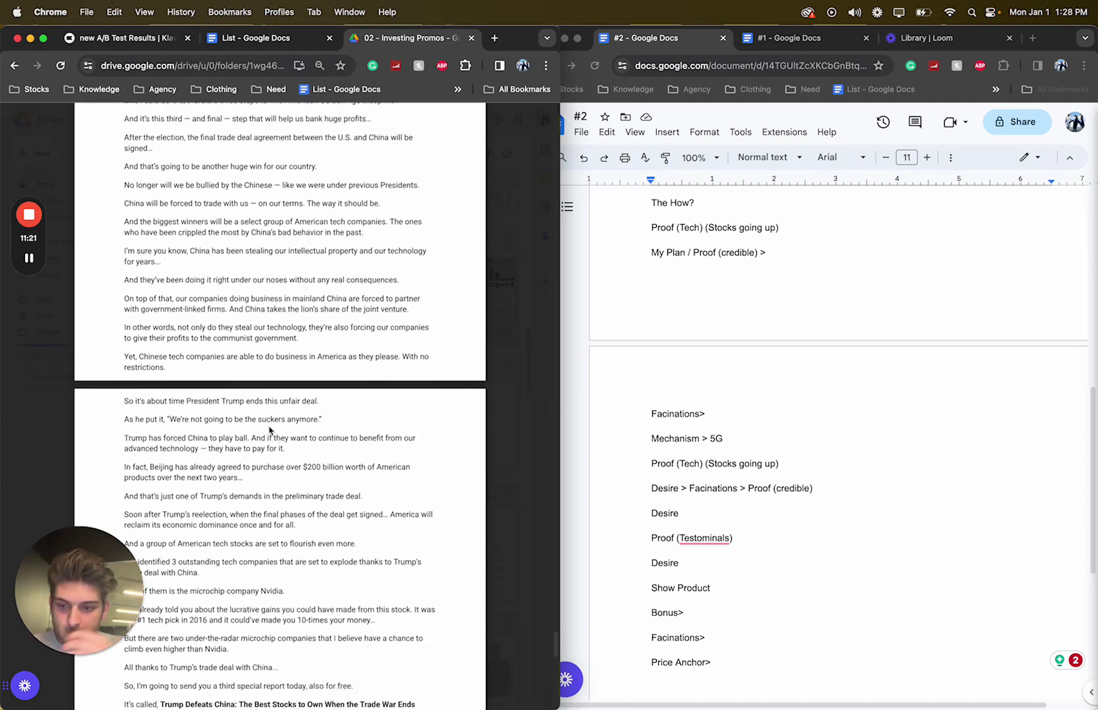
pyautogui.scroll(-2, 270, 431)
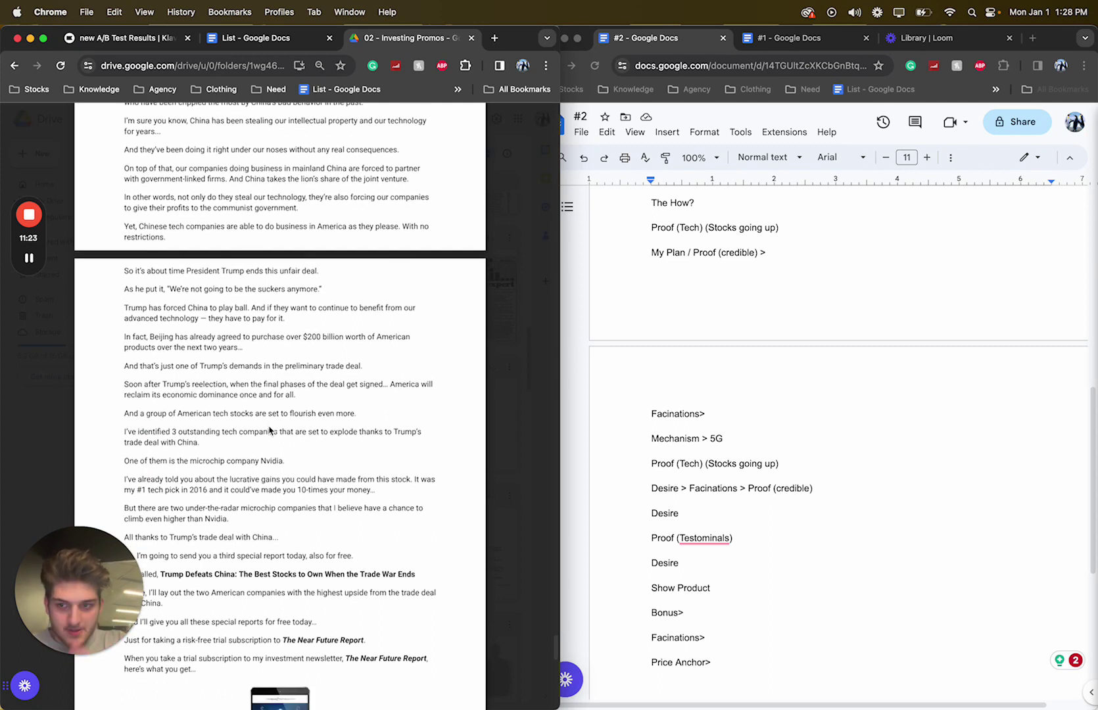
pyautogui.scroll(-3, 263, 460)
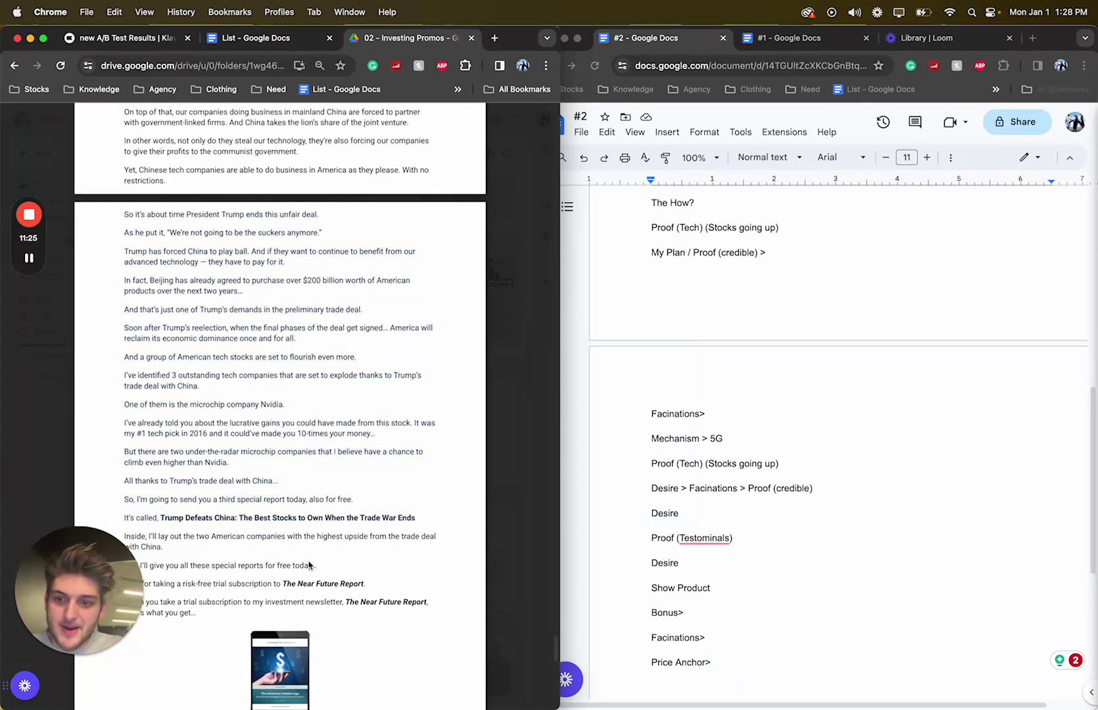
# Review pages 35 to 37, from the third special report through the free report list to the "Less Than a Cup of Coffee" pricing section
pyautogui.scroll(-9, 276, 493)
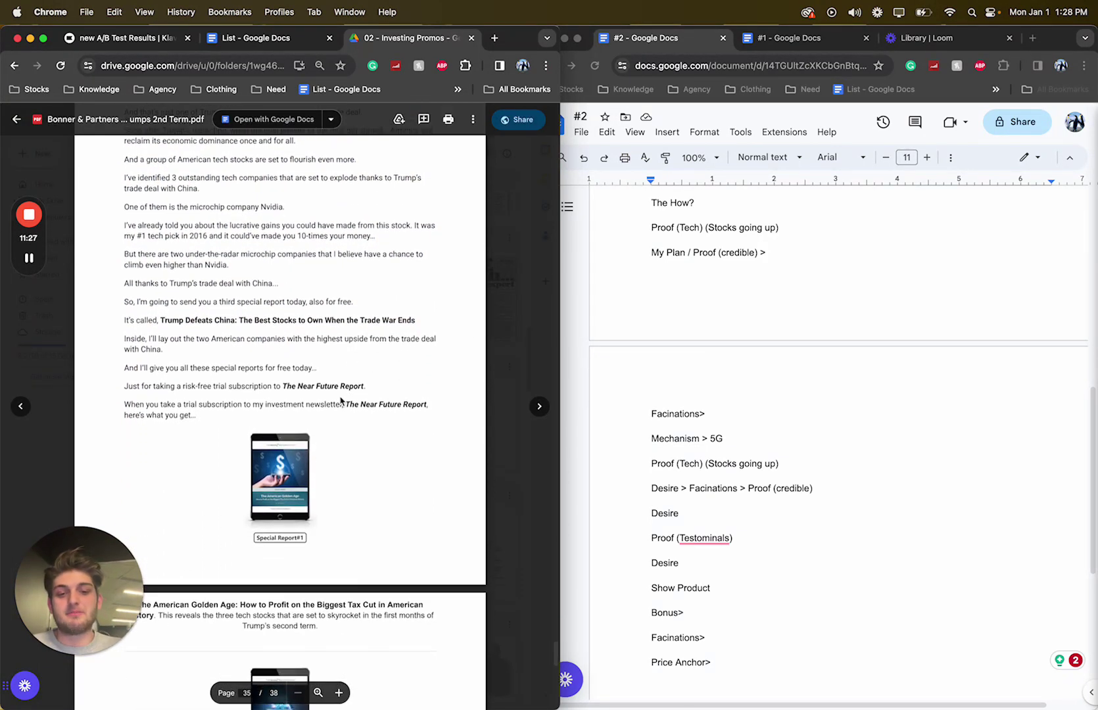
pyautogui.scroll(-9, 313, 392)
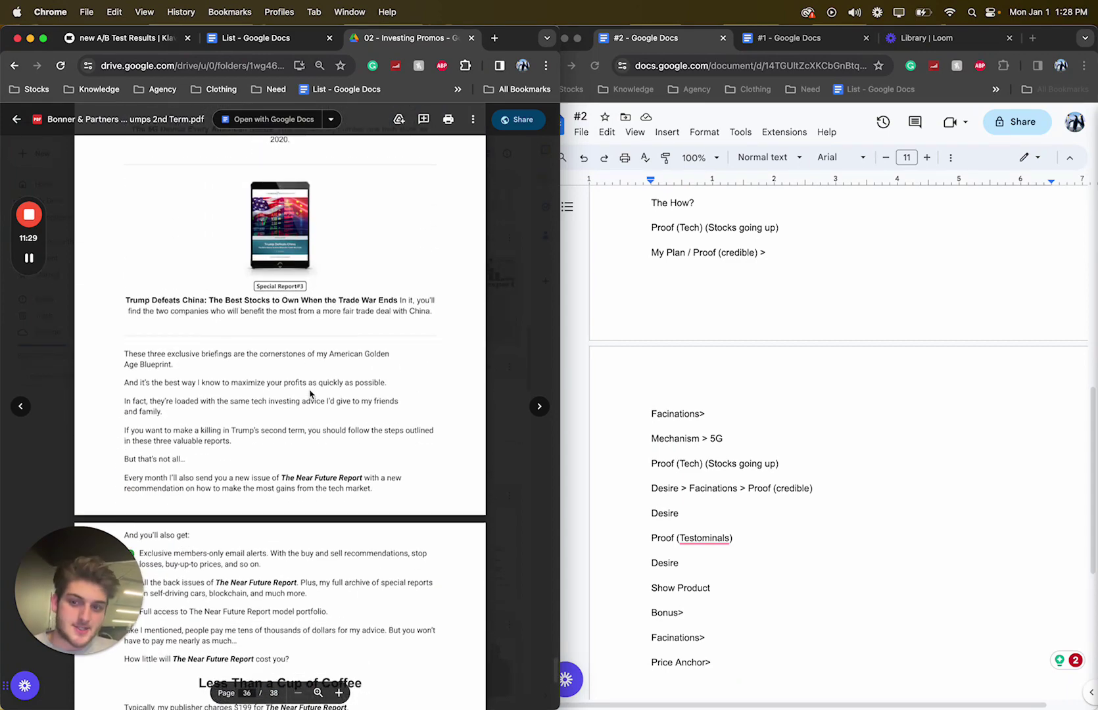
pyautogui.scroll(-3, 309, 389)
pyautogui.scroll(-2, 764, 541)
pyautogui.scroll(-2, 764, 541)
pyautogui.scroll(-2, 209, 434)
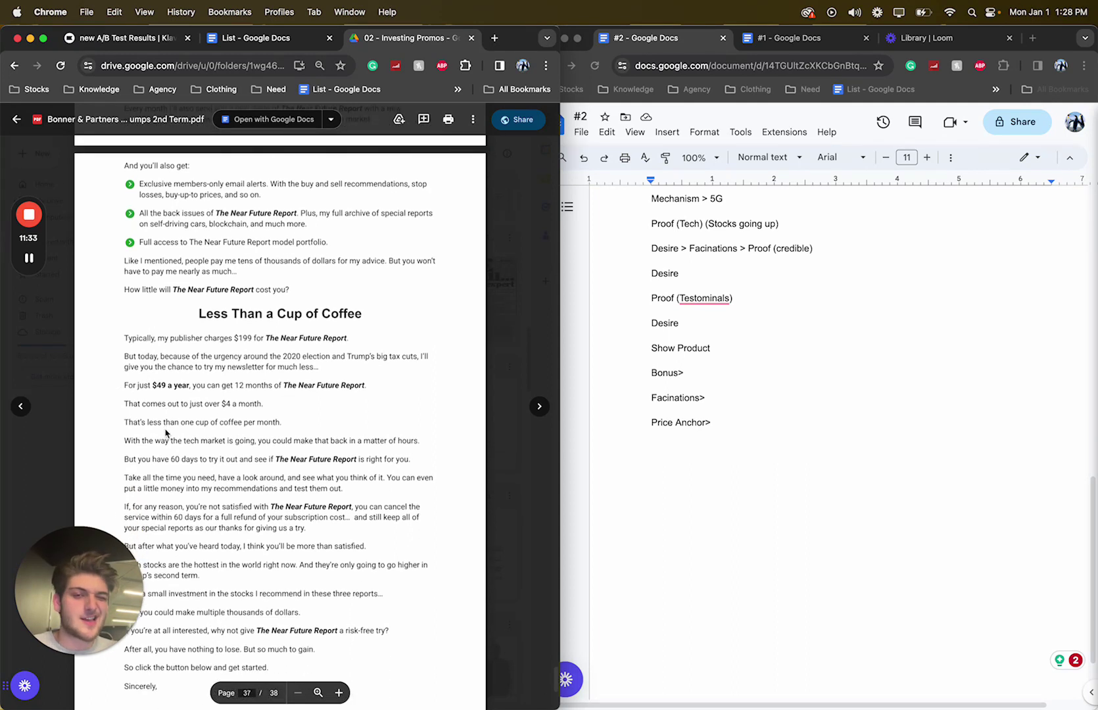
# Check the $199 price and 60-day trial passages on page 37 and add a "Money Back>" entry below "Price Anchor>"
pyautogui.moveTo(170, 313); pyautogui.dragTo(252, 314)
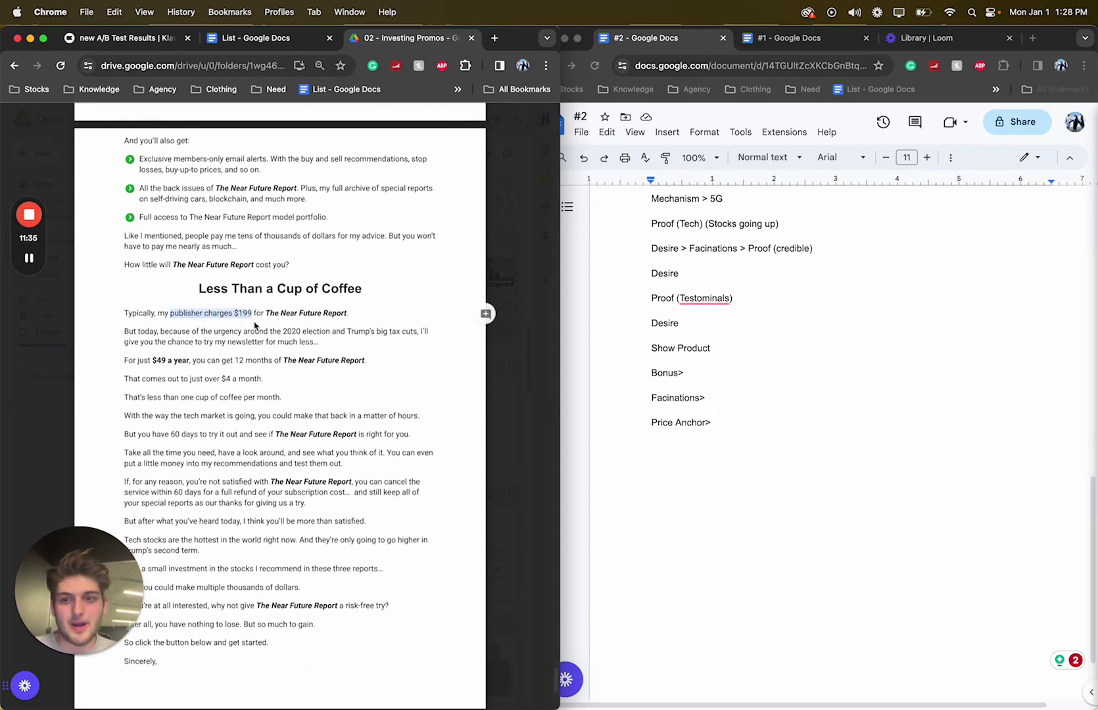
pyautogui.scroll(-1, 261, 323)
pyautogui.scroll(-3, 261, 323)
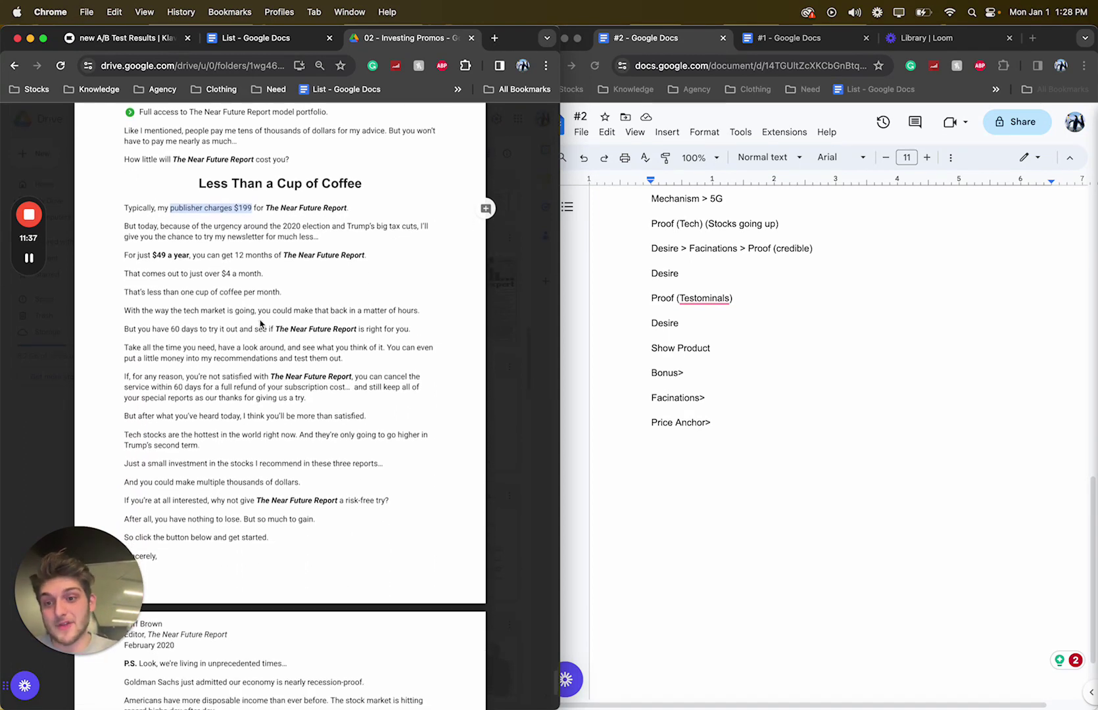
pyautogui.click(261, 323)
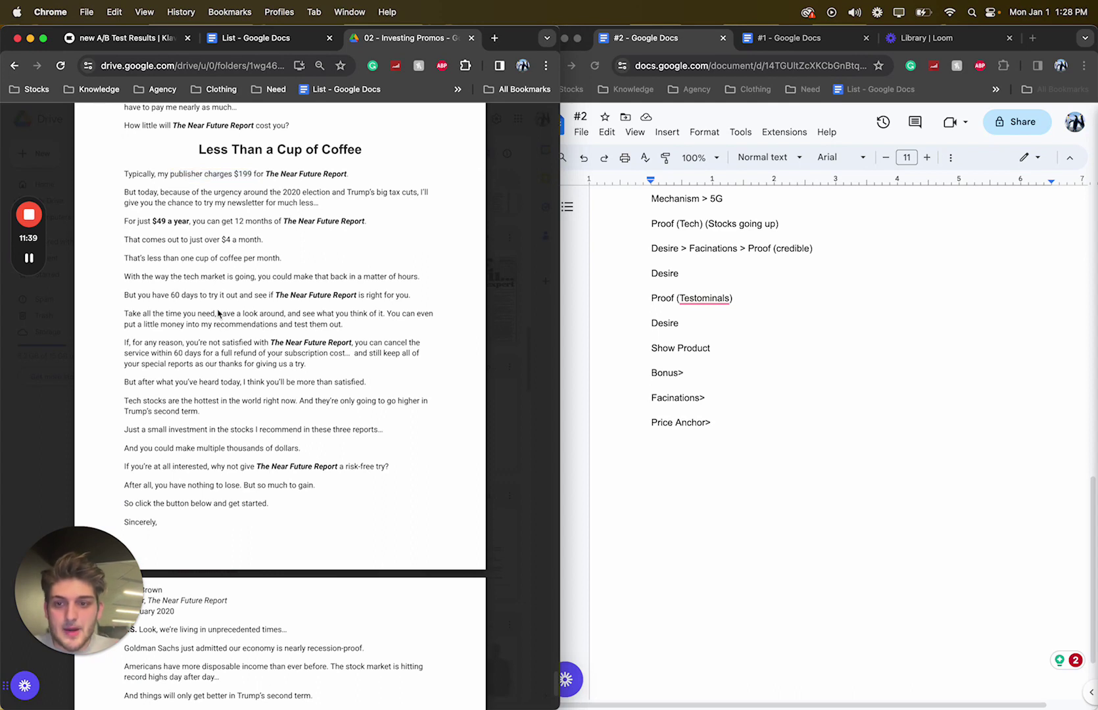
pyautogui.click(748, 421)
pyautogui.press('Return')
pyautogui.write('Money Back>')
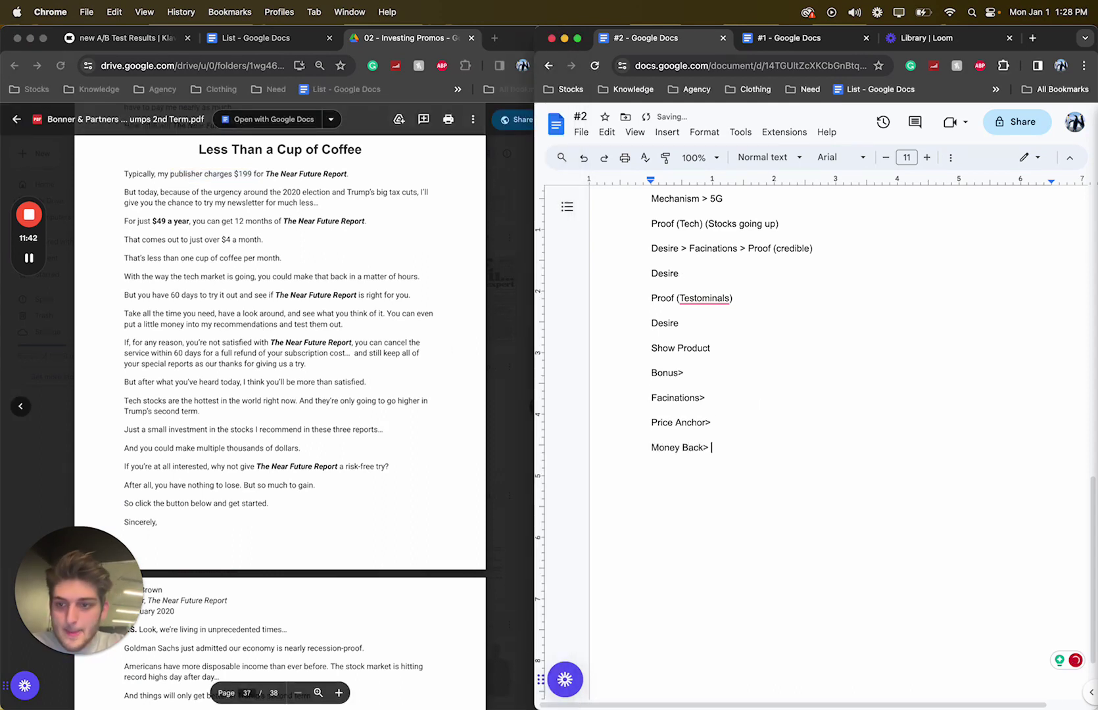
# Highlight closing lines of the offer on page 37 and the P.S. on page 38, comparing them with the end of the outline
pyautogui.moveTo(124, 353); pyautogui.dragTo(385, 333)
pyautogui.scroll(-3, 148, 353)
pyautogui.moveTo(302, 351); pyautogui.dragTo(98, 330)
pyautogui.click(300, 383)
pyautogui.moveTo(306, 362); pyautogui.dragTo(150, 357)
pyautogui.scroll(-8, 245, 374)
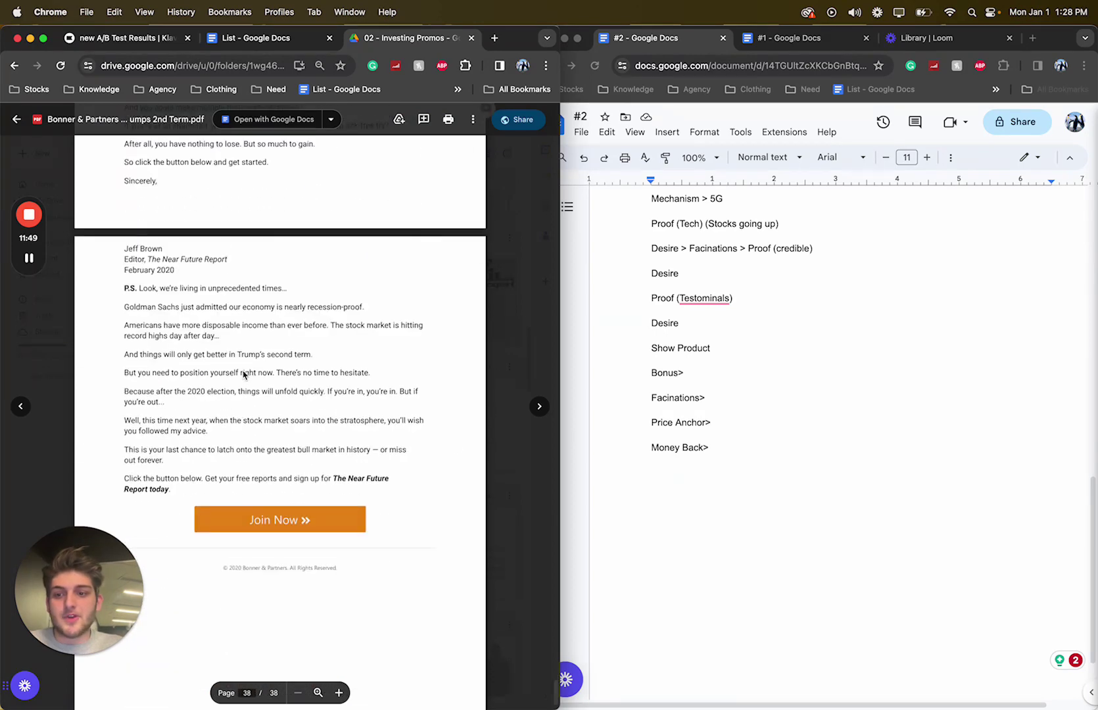
pyautogui.moveTo(201, 304); pyautogui.dragTo(260, 407)
pyautogui.click(202, 295)
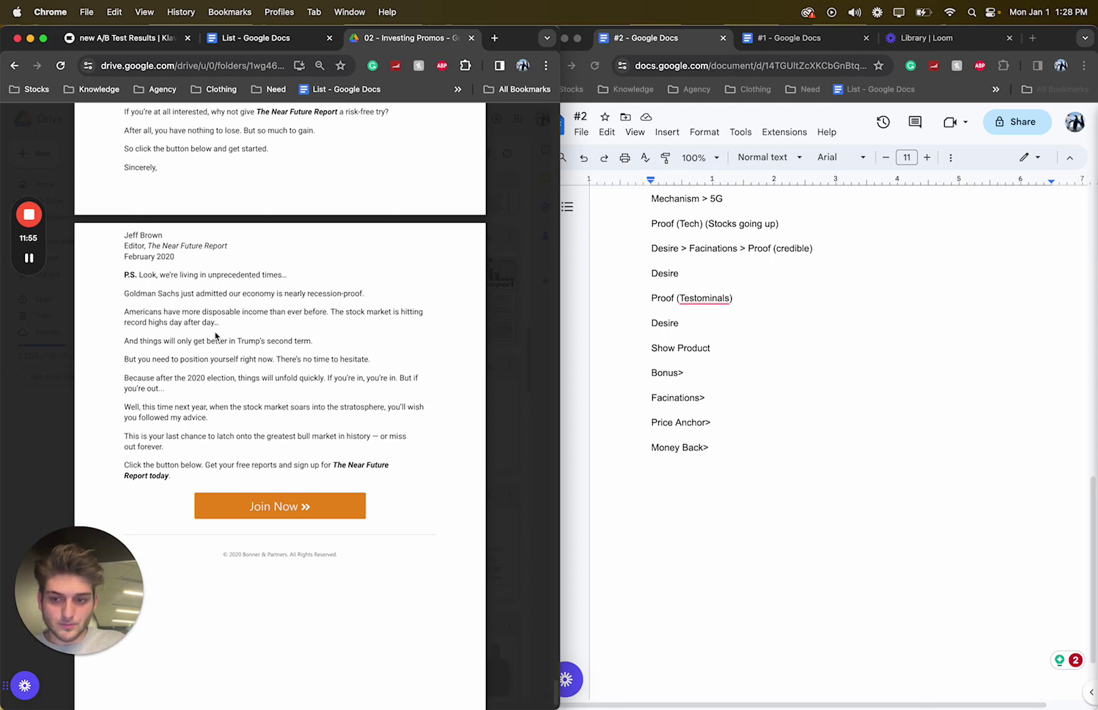
pyautogui.click(718, 449)
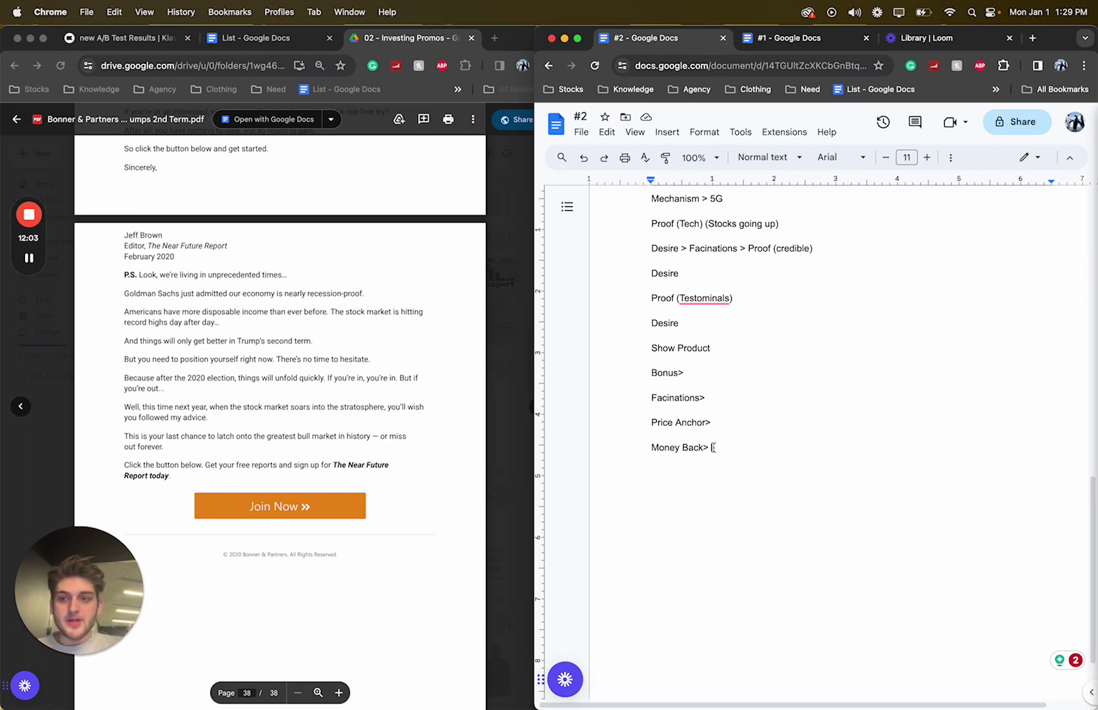
# Go back through the promo to the headline and opening text on page 1
pyautogui.scroll(20, 332, 237)
pyautogui.scroll(20, 332, 236)
pyautogui.scroll(20, 332, 238)
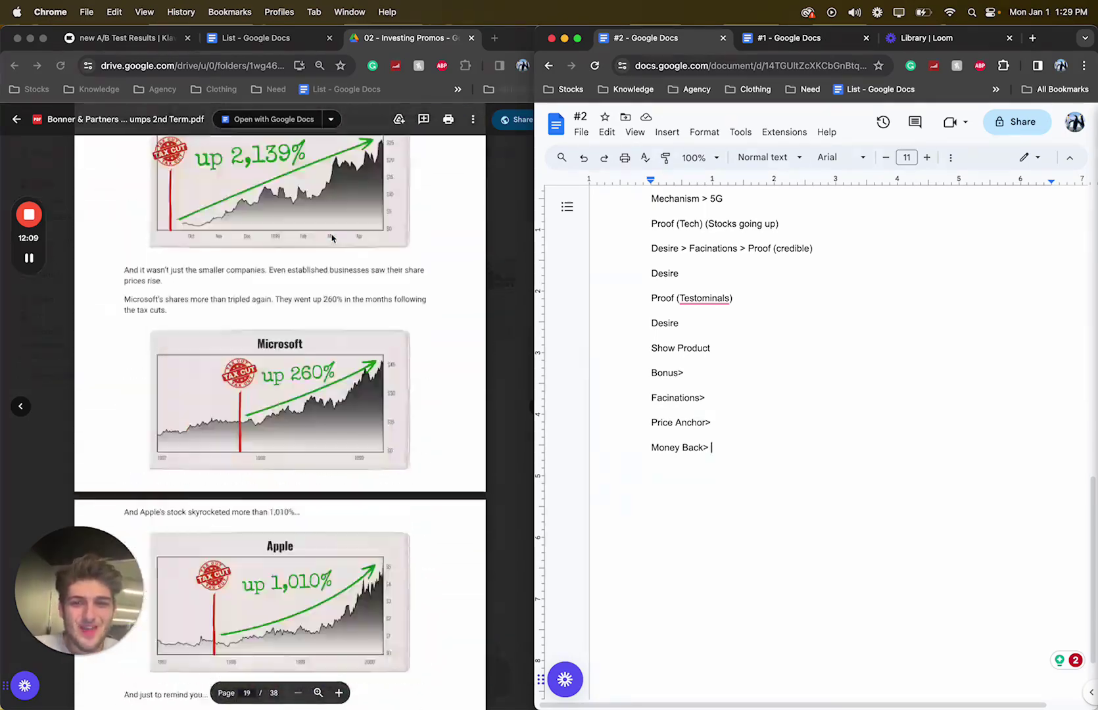
pyautogui.scroll(20, 331, 234)
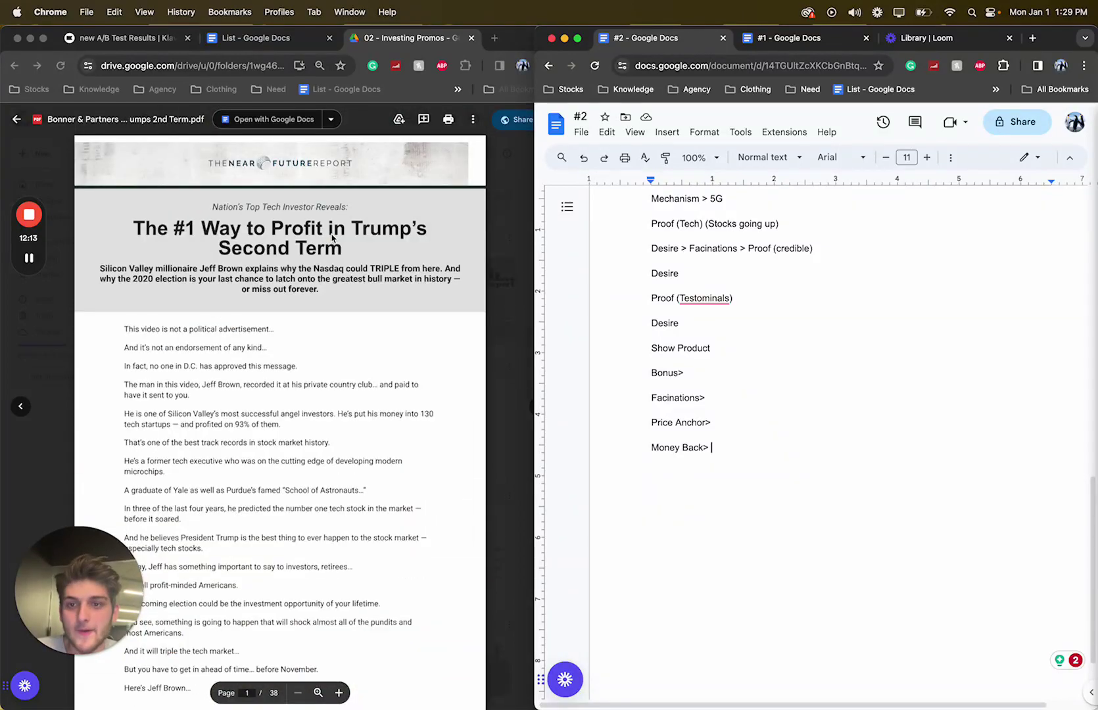
pyautogui.scroll(-3, 332, 238)
# Review the whole outline, from the AIDA and PAS formulas through "Money Back>", and go back over its opening entries
pyautogui.scroll(20, 600, 311)
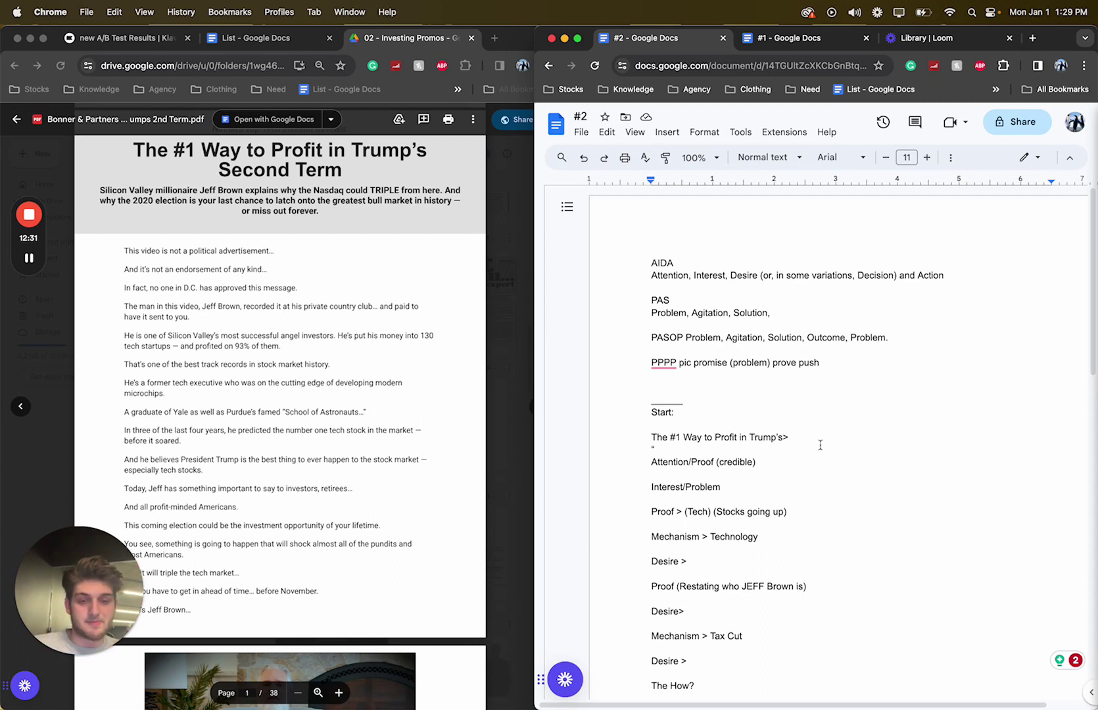
pyautogui.scroll(-3, 827, 435)
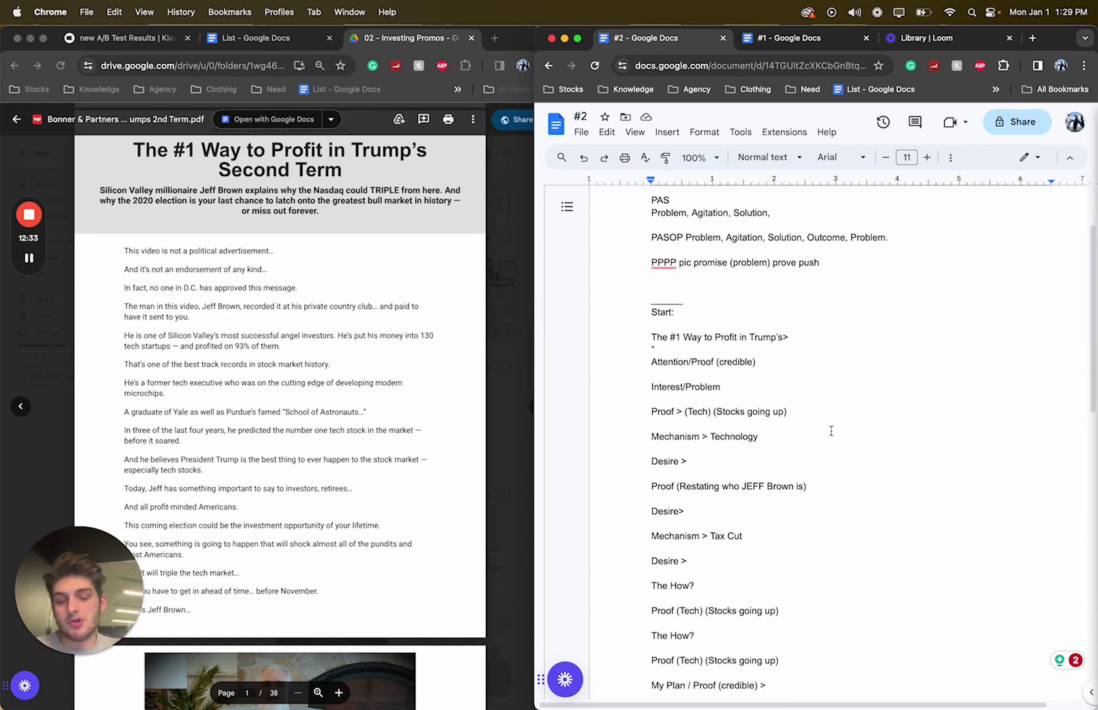
pyautogui.scroll(-7, 831, 431)
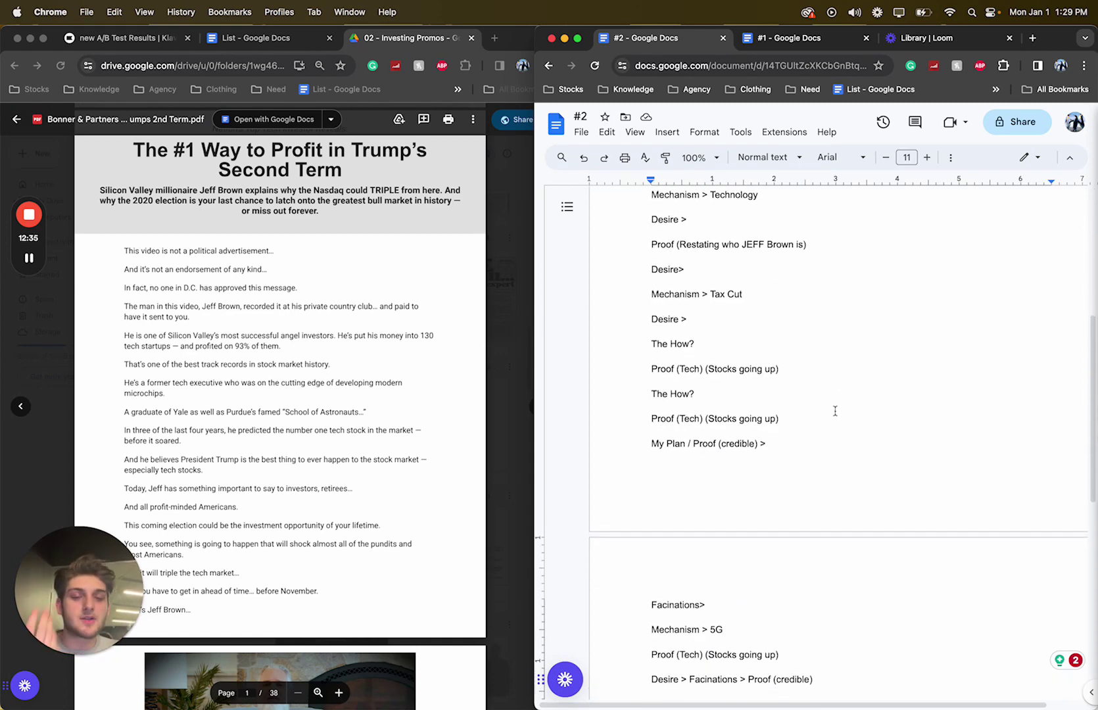
pyautogui.scroll(-7, 835, 411)
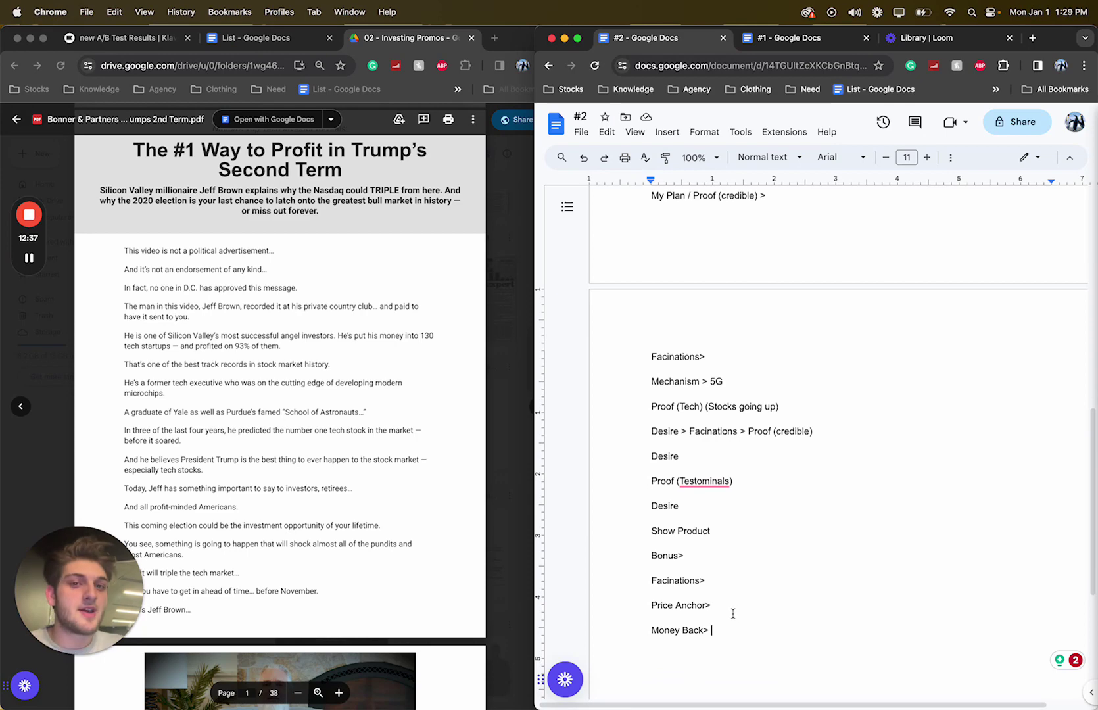
pyautogui.scroll(18, 733, 613)
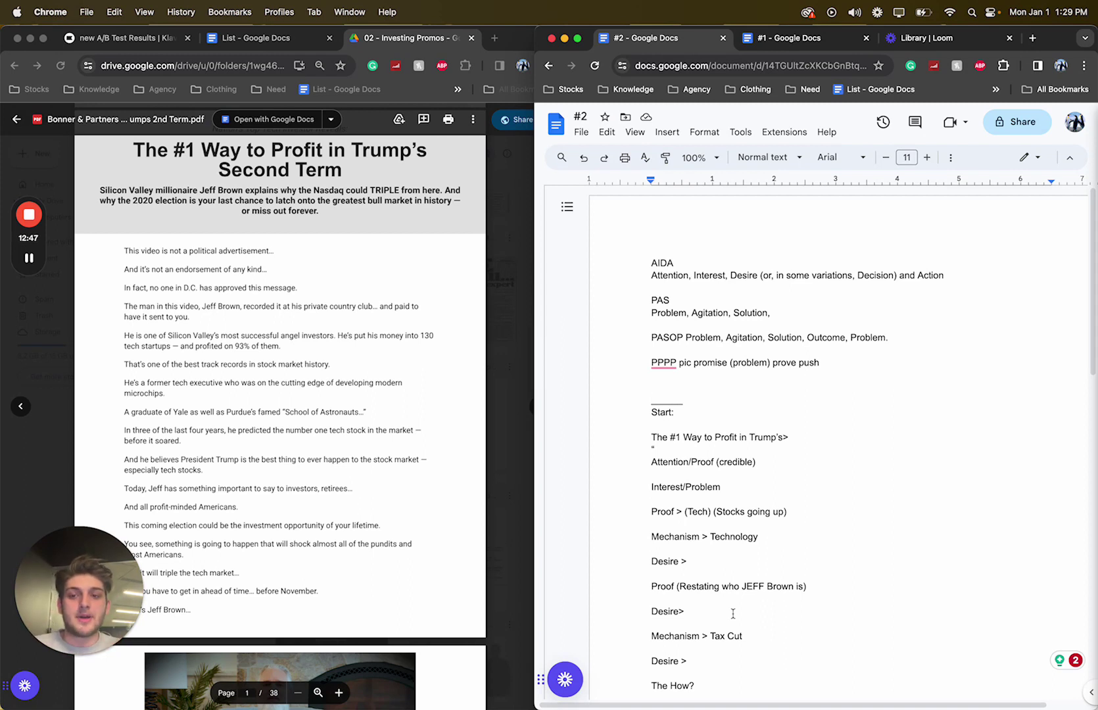
pyautogui.scroll(-4, 733, 612)
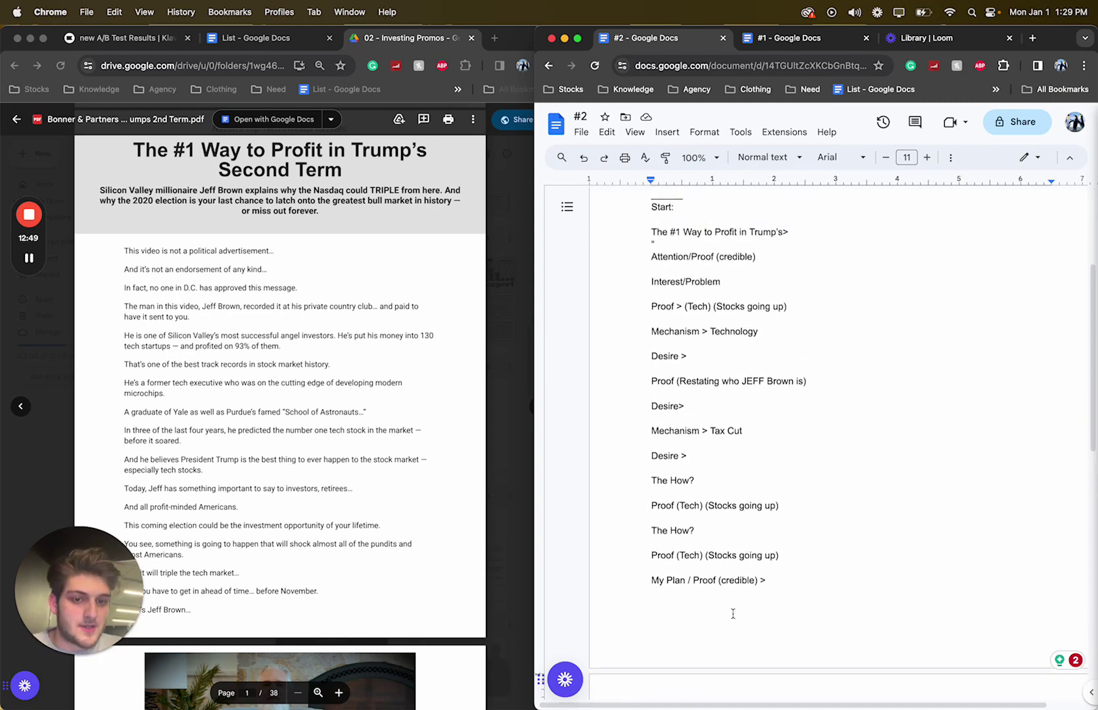
pyautogui.scroll(2, 733, 612)
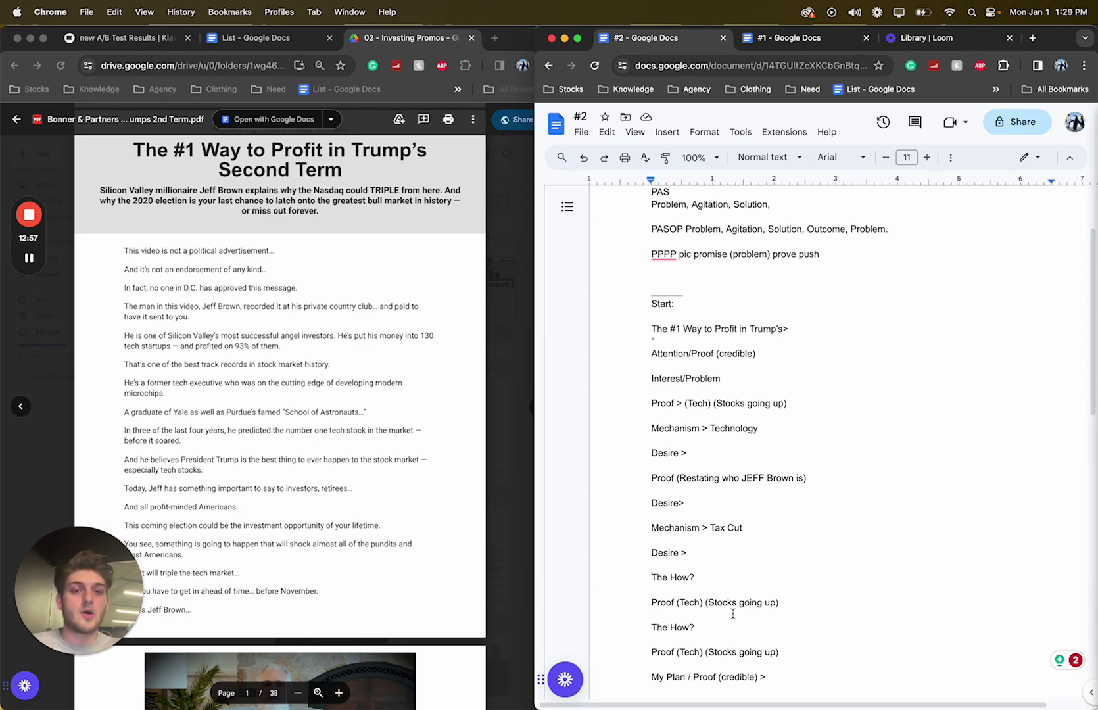
pyautogui.scroll(2, 733, 613)
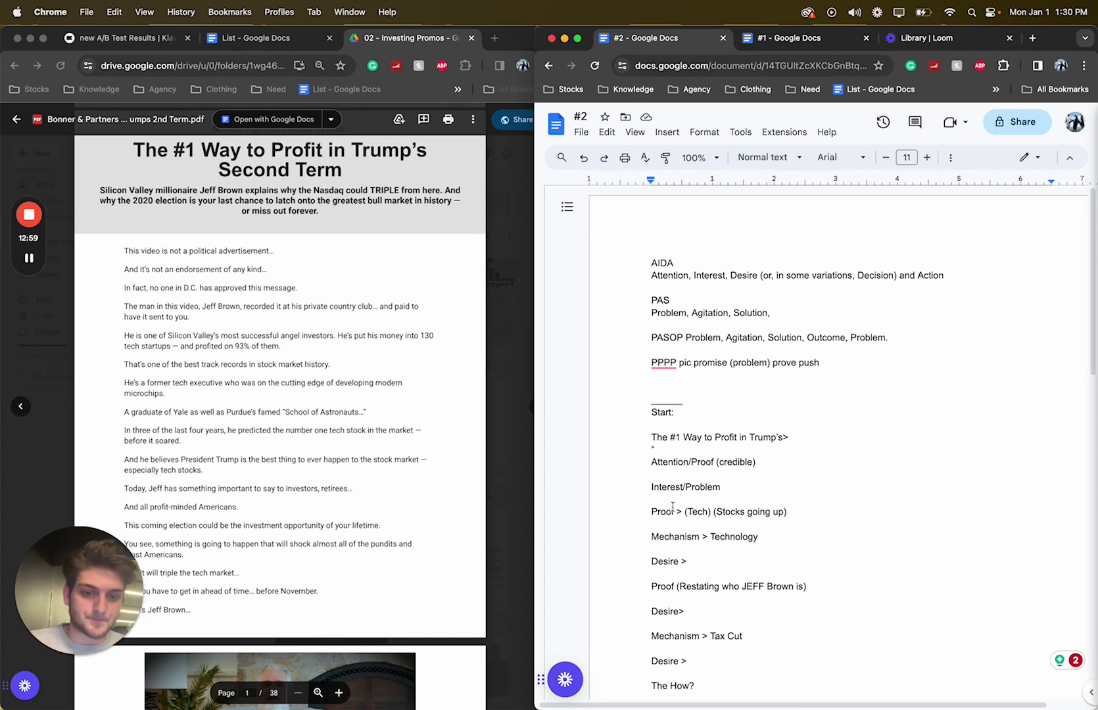
# Highlight "Attention, Interest, Desire" under AIDA and compare it with the outline entries from "Attention/Proof (credible)" through "Show Product"
pyautogui.moveTo(618, 460); pyautogui.dragTo(756, 519)
pyautogui.click(756, 524)
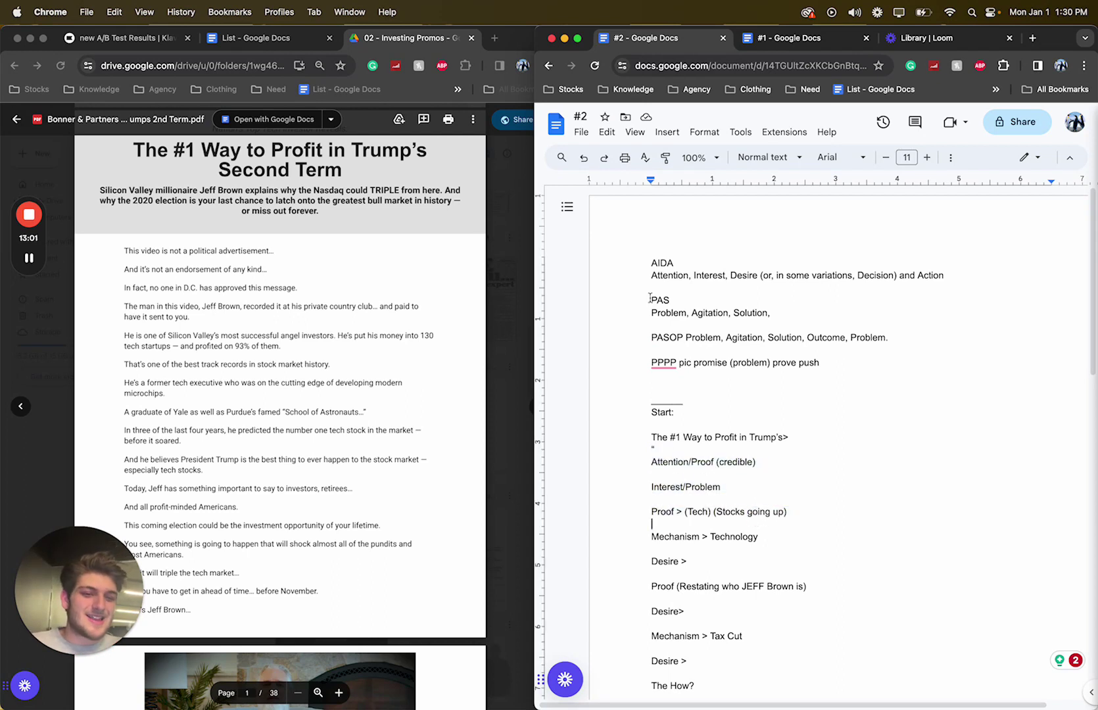
pyautogui.moveTo(651, 275); pyautogui.dragTo(759, 277)
pyautogui.scroll(-2, 645, 370)
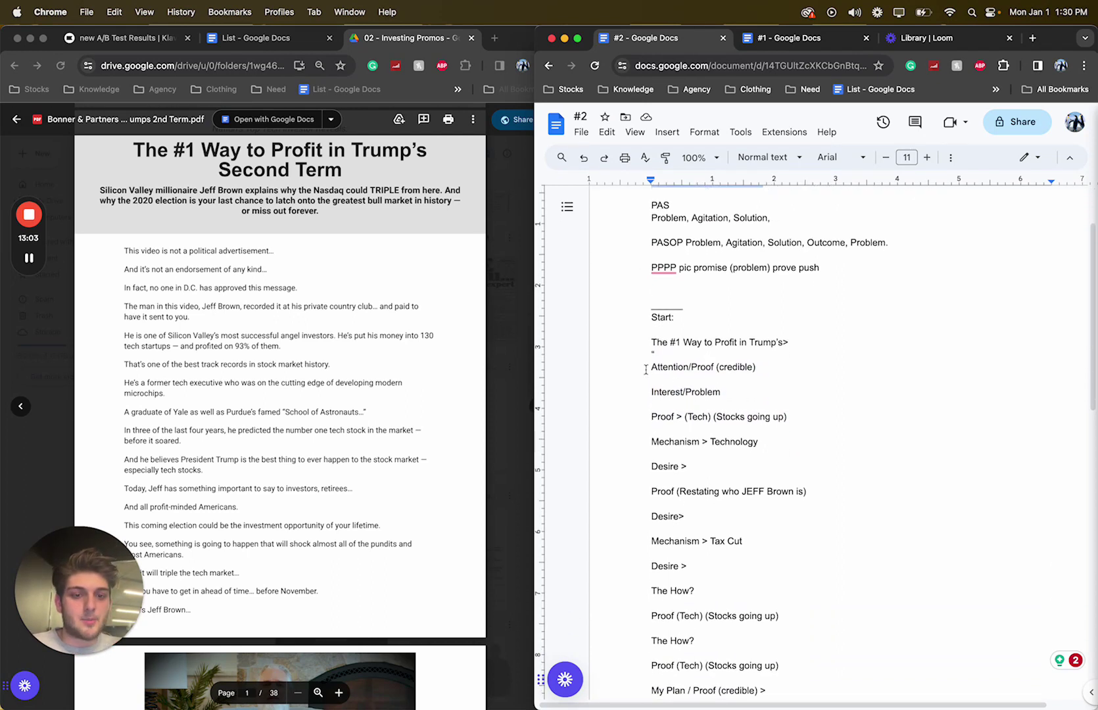
pyautogui.moveTo(645, 369); pyautogui.dragTo(751, 454)
pyautogui.scroll(-3, 751, 454)
pyautogui.scroll(-8, 343, 481)
pyautogui.scroll(-10, 677, 448)
pyautogui.scroll(2, 683, 455)
pyautogui.moveTo(646, 320); pyautogui.dragTo(748, 441)
pyautogui.click(748, 444)
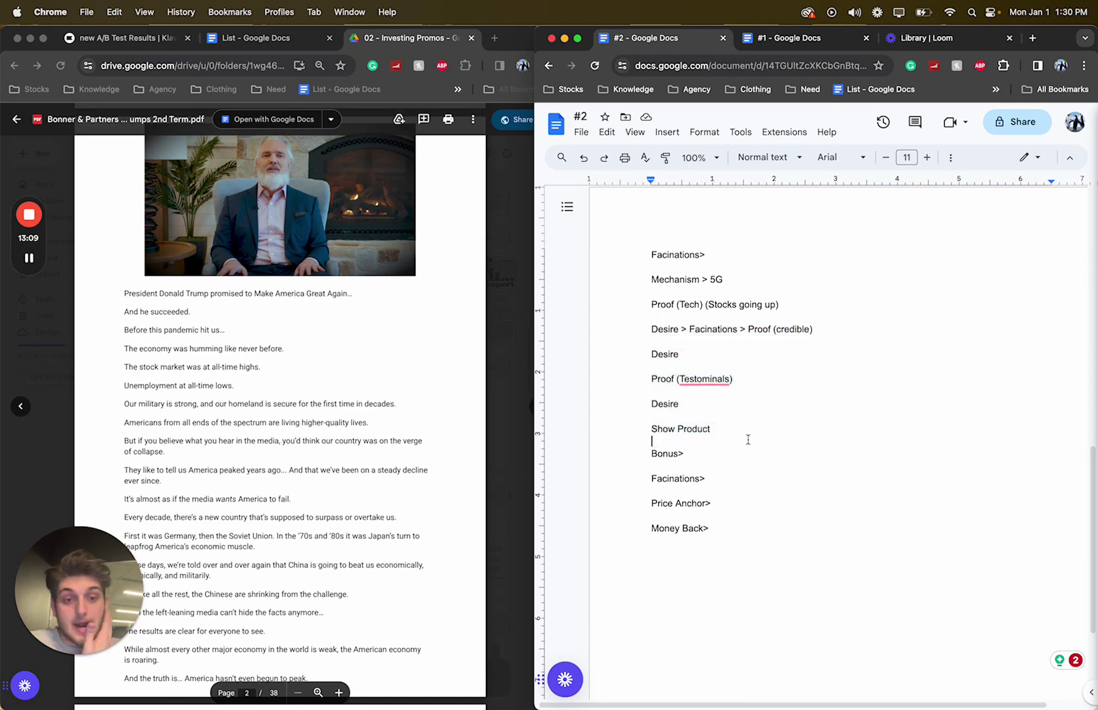
# Highlight the closing entries from "Show Product" to "Money Back>", followed by the block from "Proof (Tech) (Stocks going up)" to "Desire"
pyautogui.moveTo(639, 430); pyautogui.dragTo(648, 453)
pyautogui.click(788, 479)
pyautogui.moveTo(787, 479); pyautogui.dragTo(808, 496)
pyautogui.moveTo(649, 529); pyautogui.dragTo(640, 427)
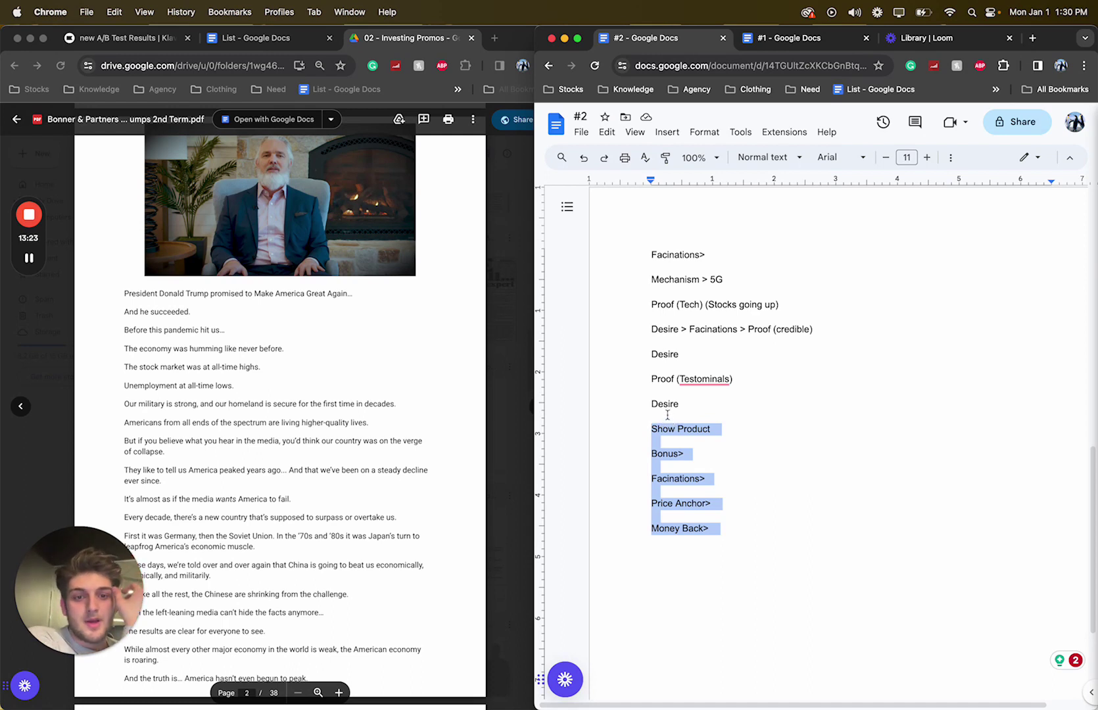
pyautogui.moveTo(688, 403); pyautogui.dragTo(651, 305)
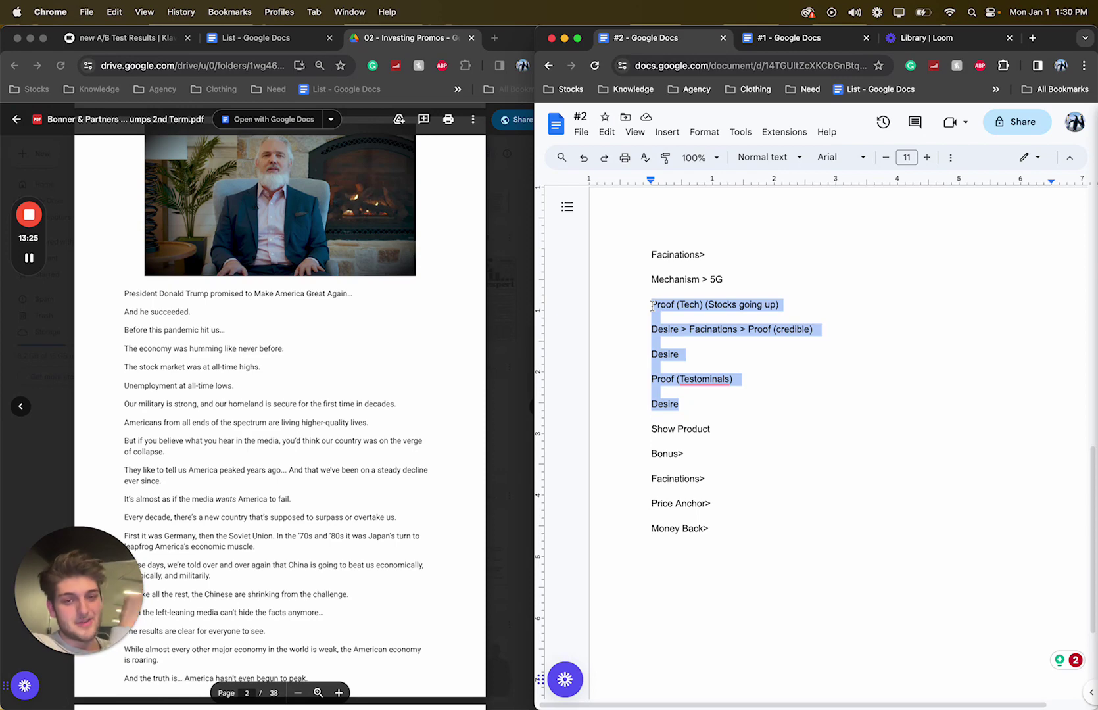
# Highlight "Bonus>", "Facinations>" and "Price Anchor>" one after another and return to the outline's "Start:" section
pyautogui.moveTo(648, 427); pyautogui.dragTo(698, 454)
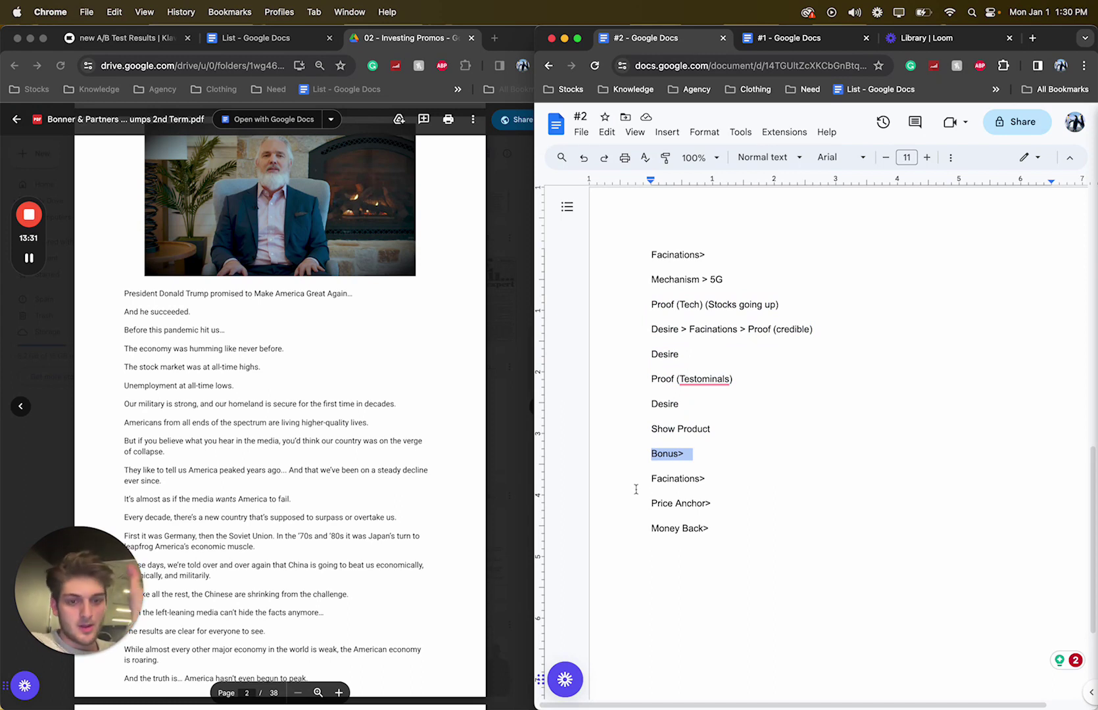
pyautogui.moveTo(645, 480); pyautogui.dragTo(709, 479)
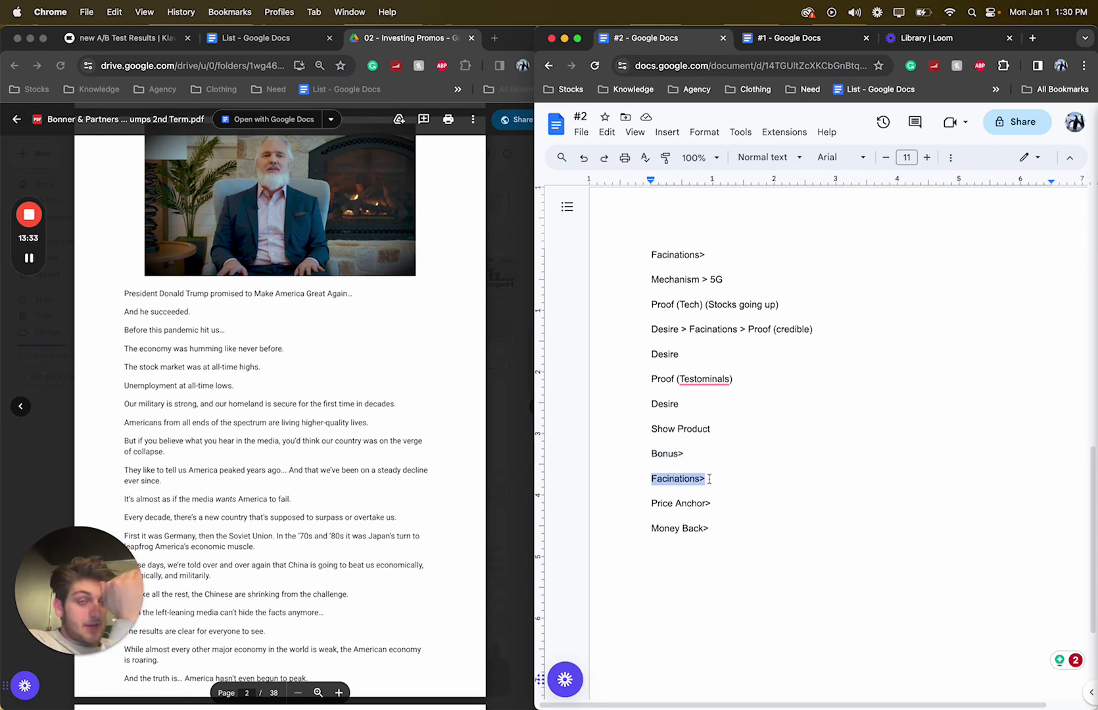
pyautogui.moveTo(639, 503); pyautogui.dragTo(762, 502)
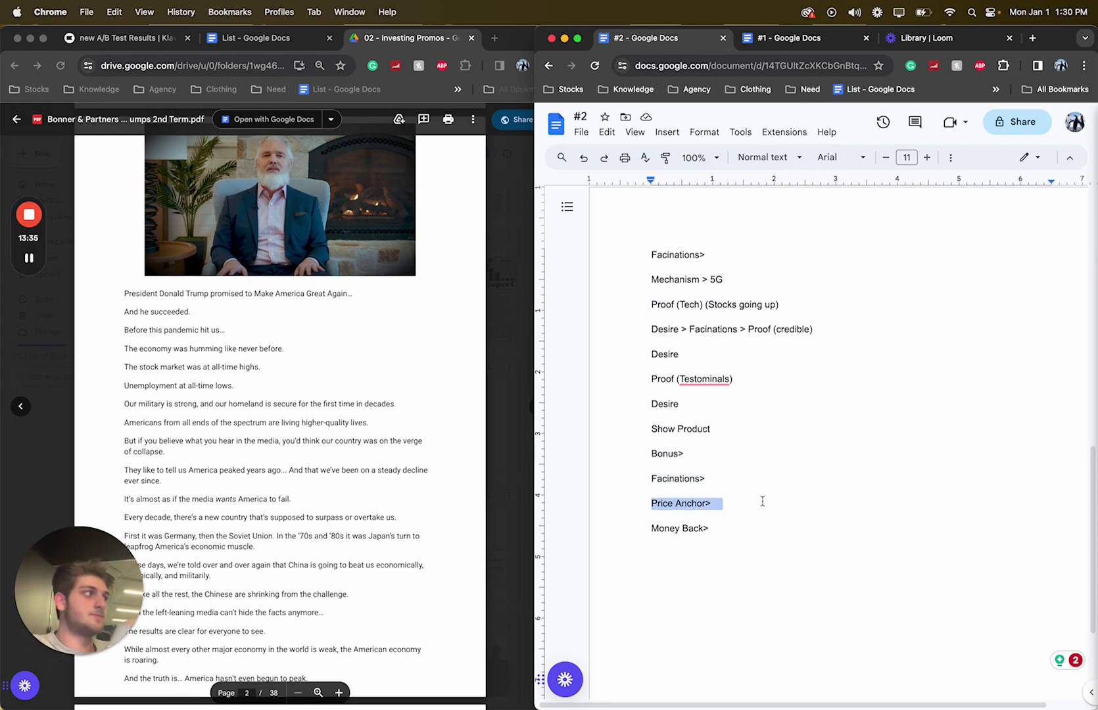
pyautogui.moveTo(609, 499); pyautogui.dragTo(718, 505)
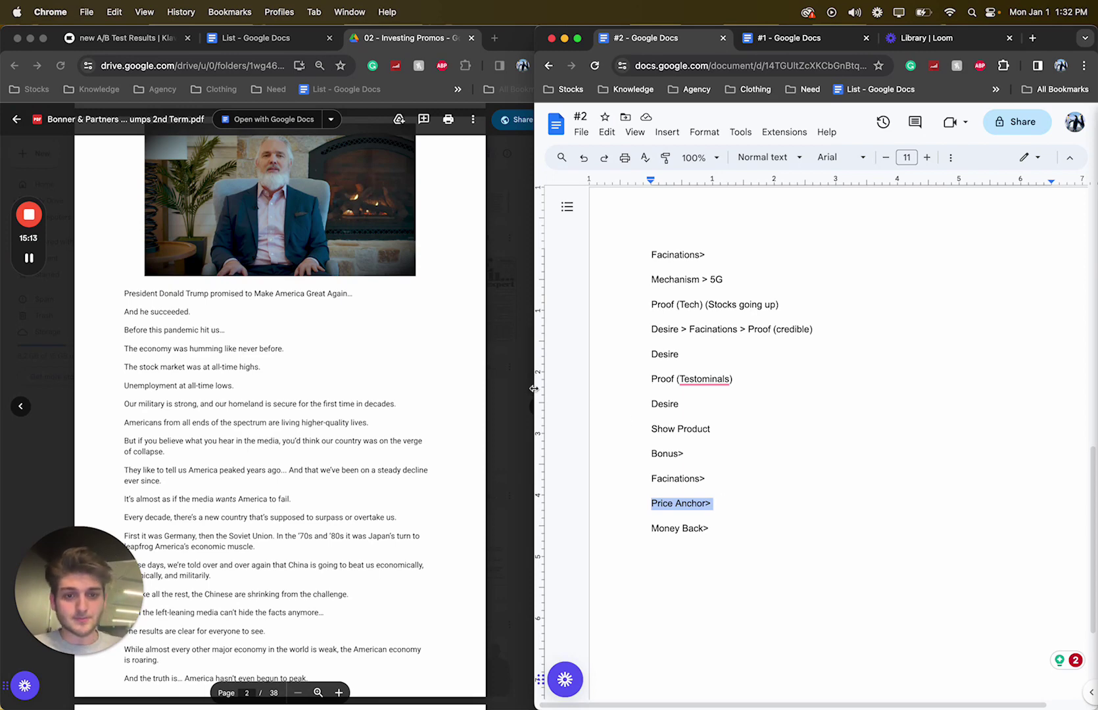
pyautogui.scroll(15, 651, 428)
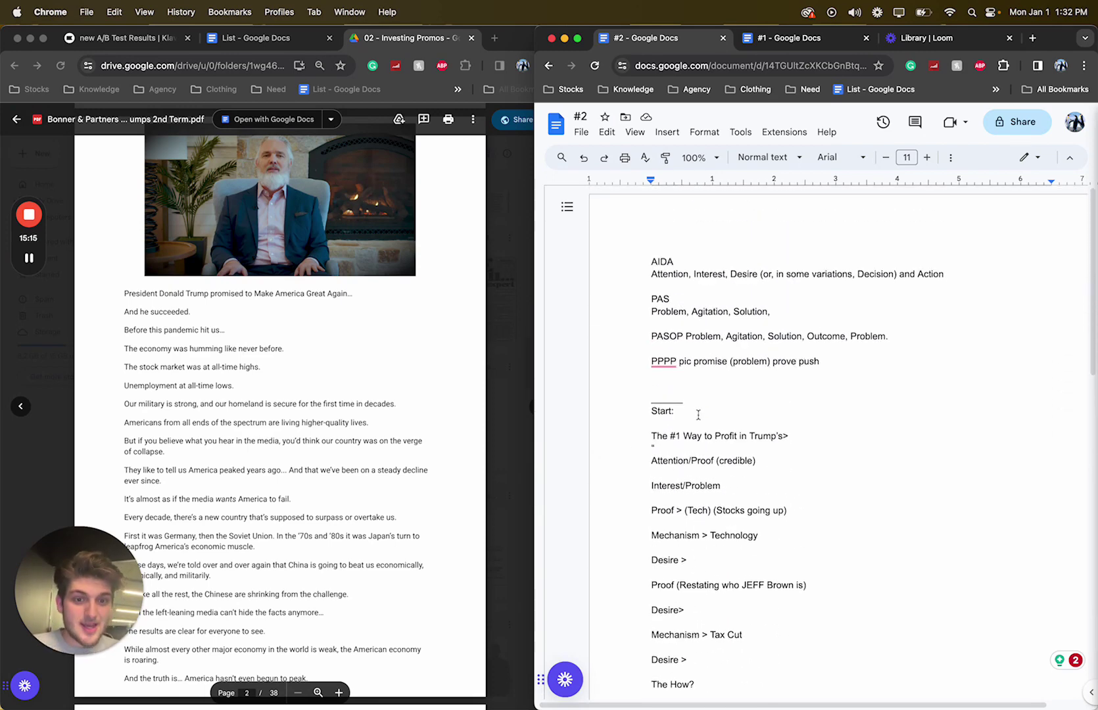
pyautogui.scroll(-4, 698, 414)
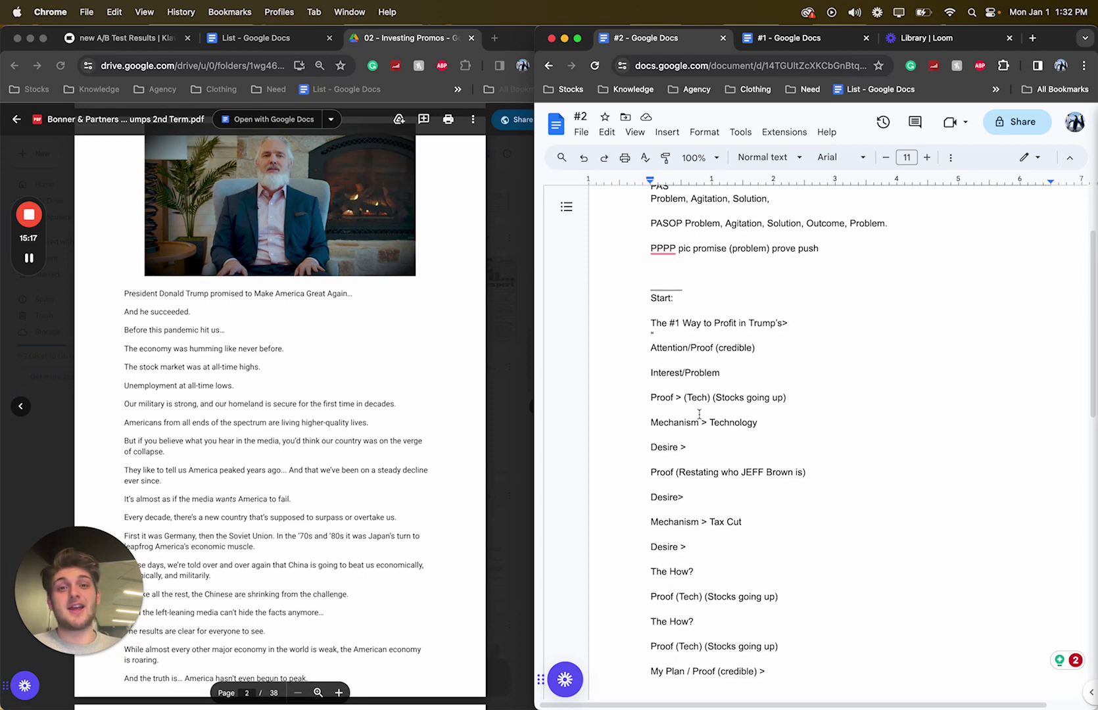